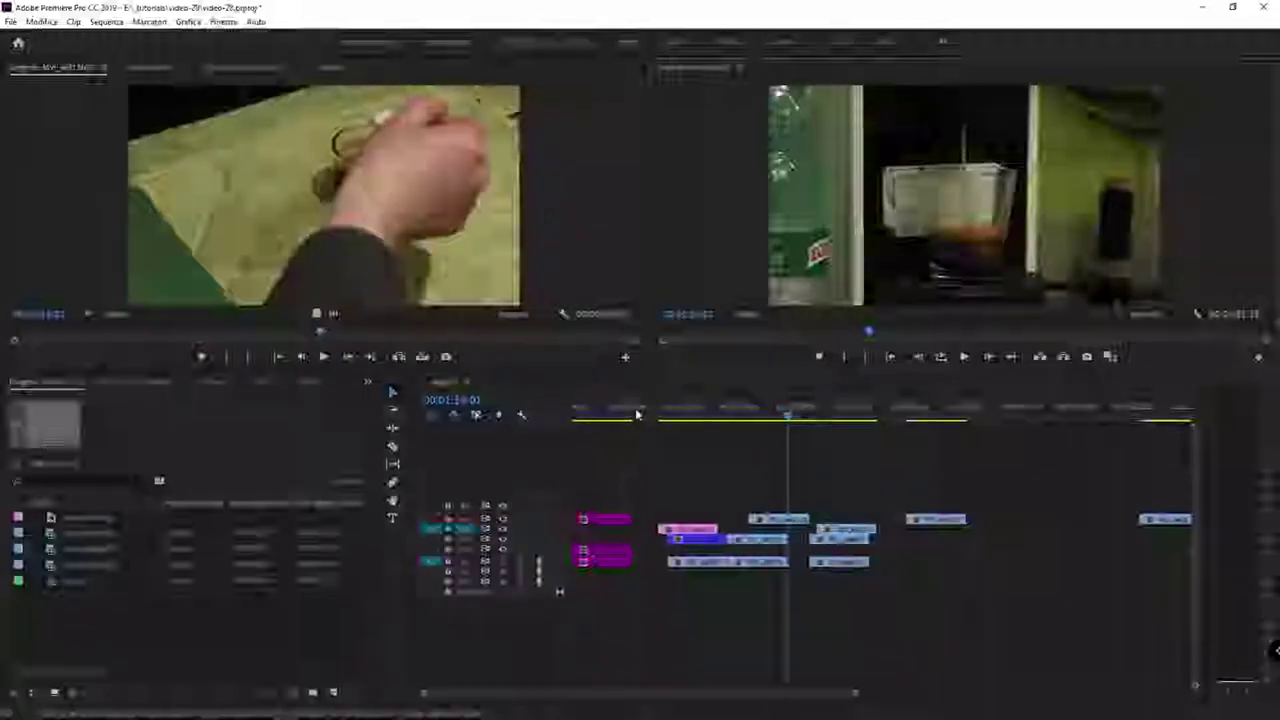
Enlarge the source and program monitors by dragging the timeline divider down to a thin strip
left_click(220, 177)
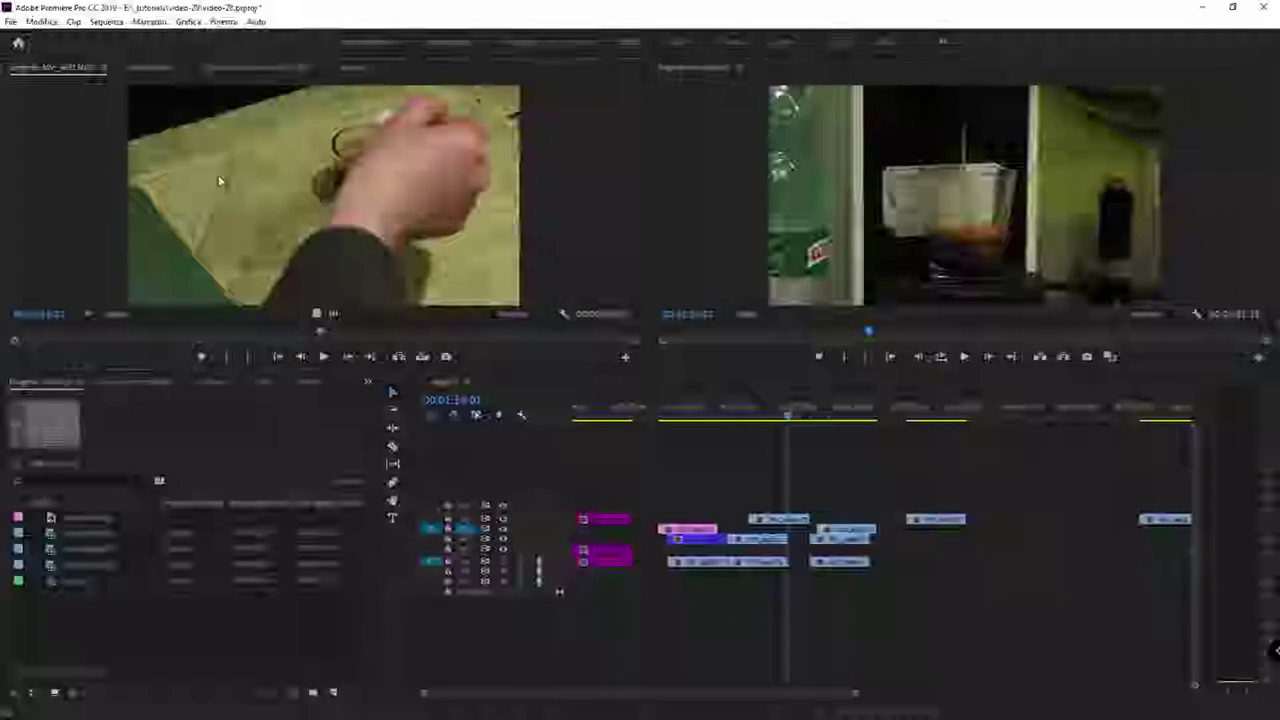
left_click(670, 220)
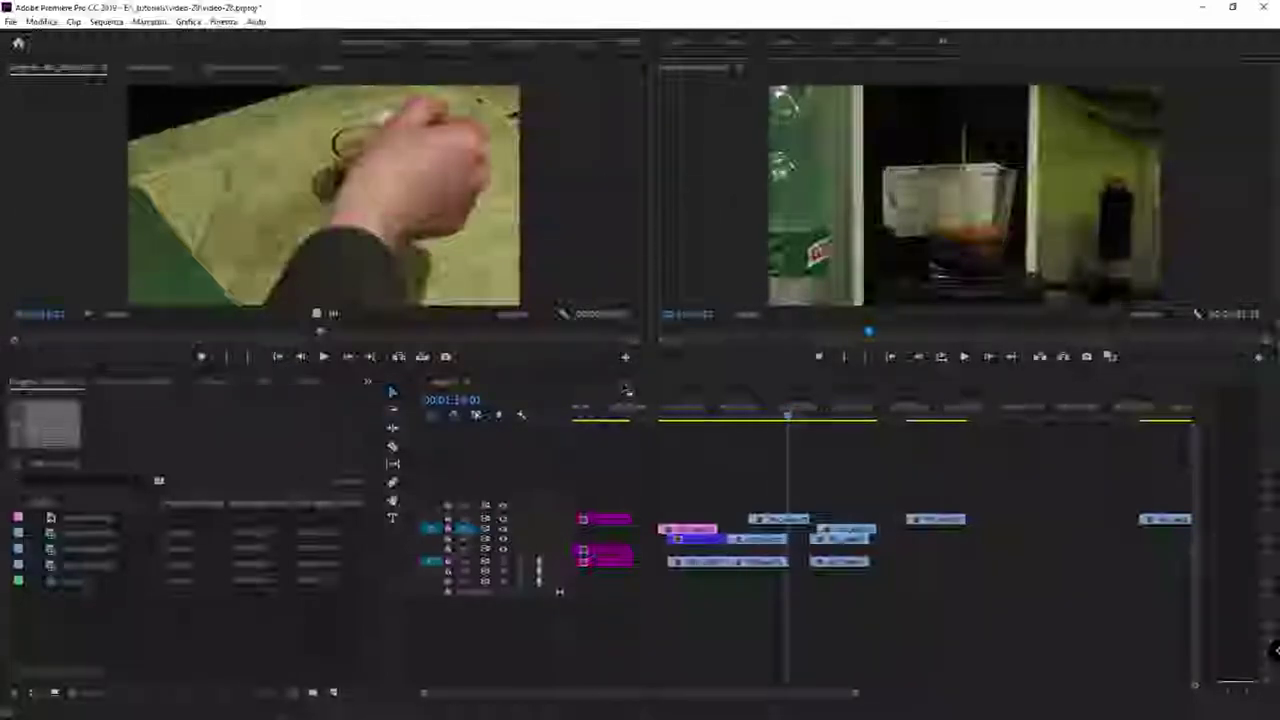
left_click_drag(620, 382, 548, 510)
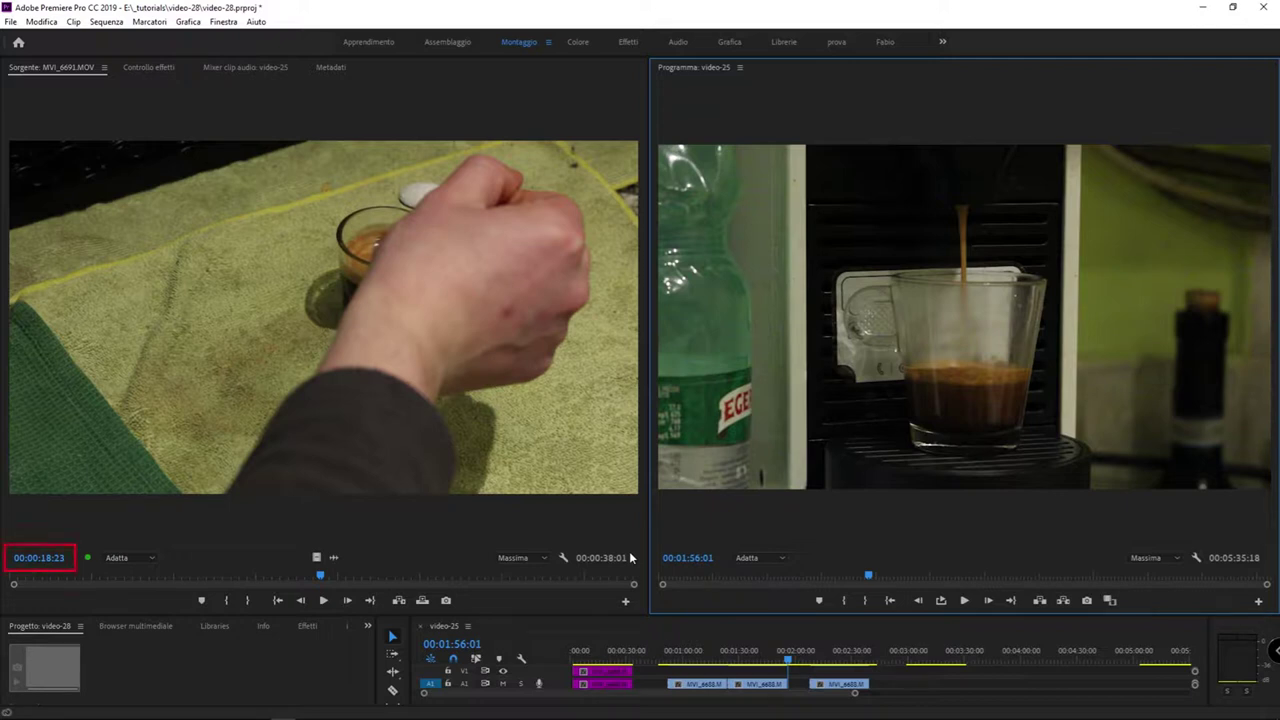
Raise the monitor/timeline divider so the timeline shows tracks V1–V3 and A1–A3
left_click(50, 566)
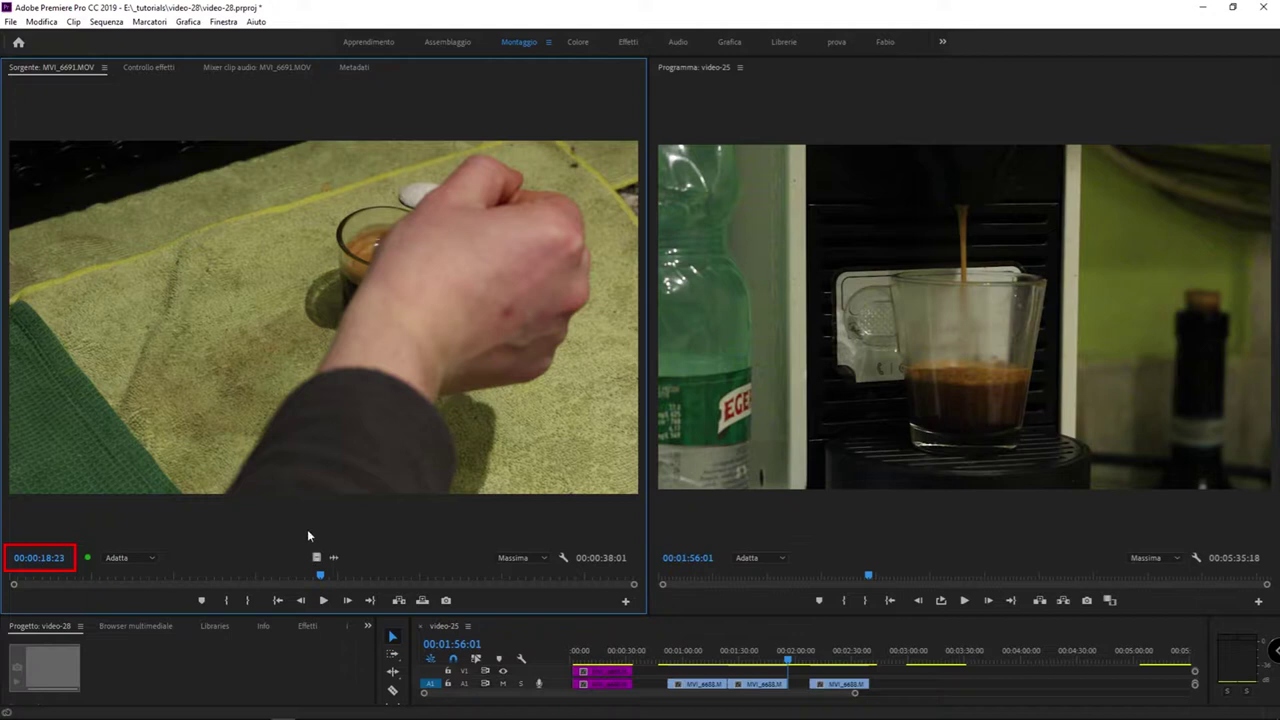
left_click(763, 513)
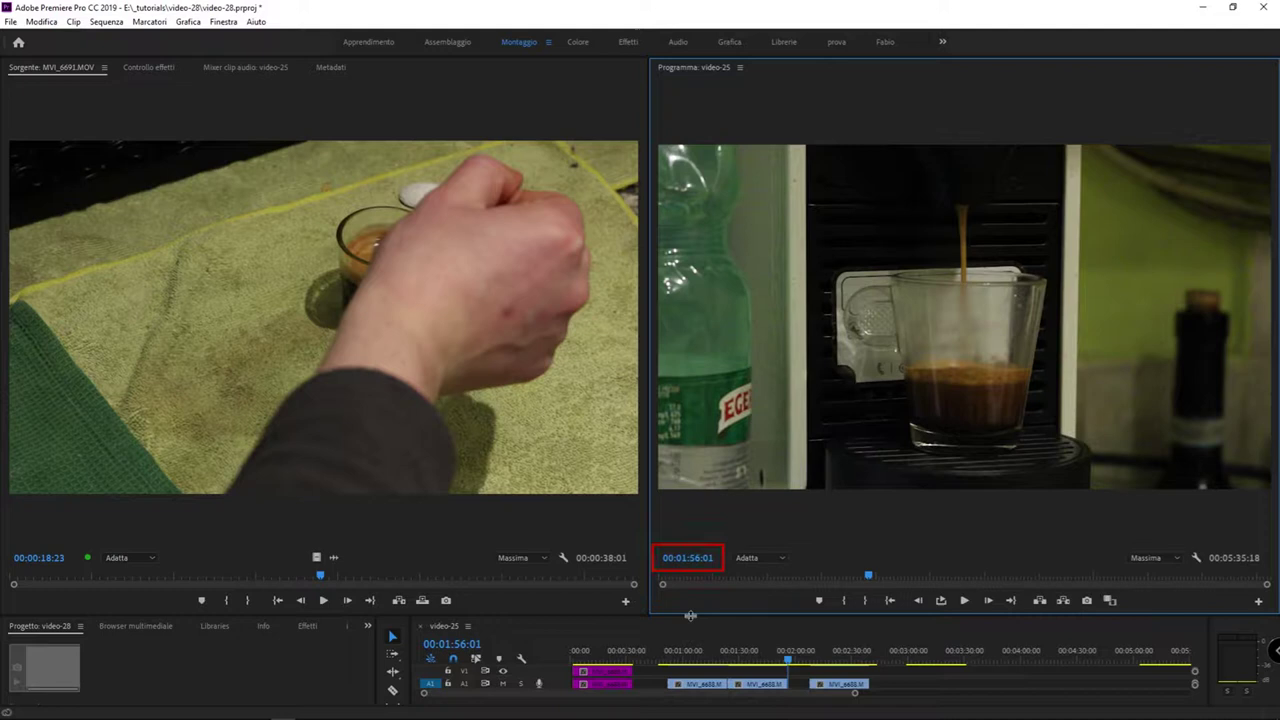
left_click_drag(690, 616, 692, 575)
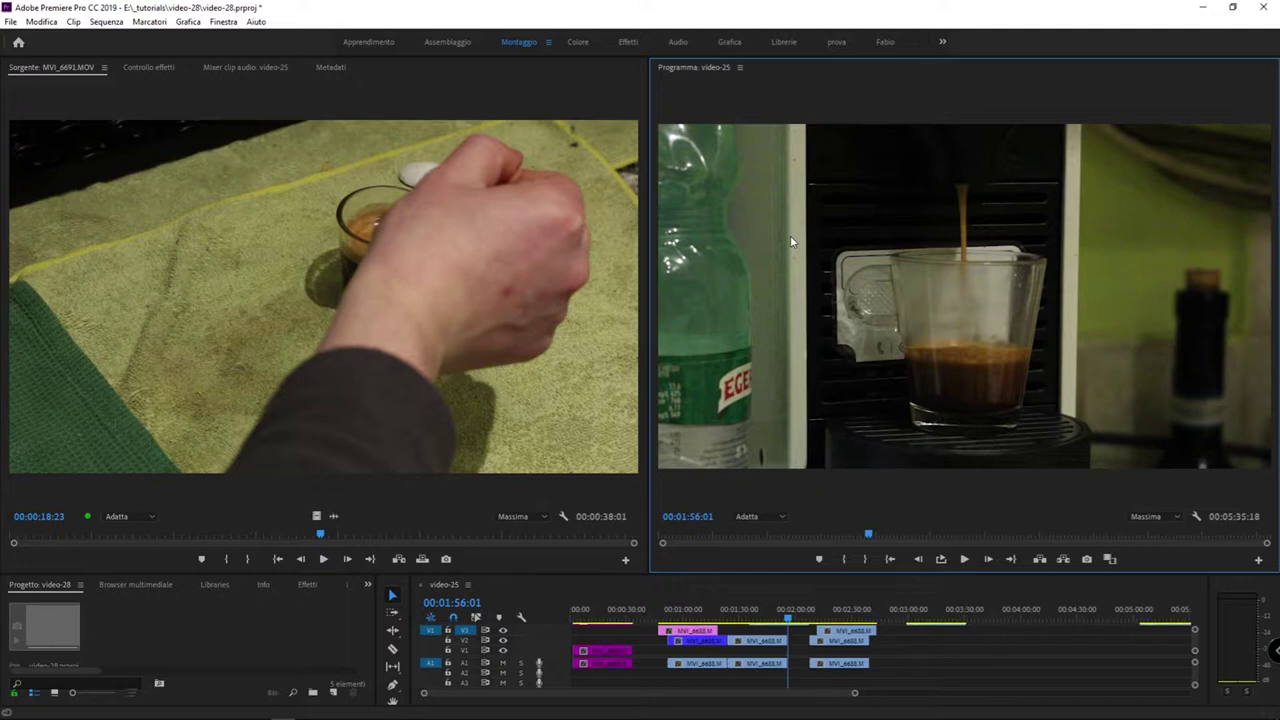
Add a marker to MVI_6691.MOV at 00:00:18:23 in the source monitor
left_click(203, 562)
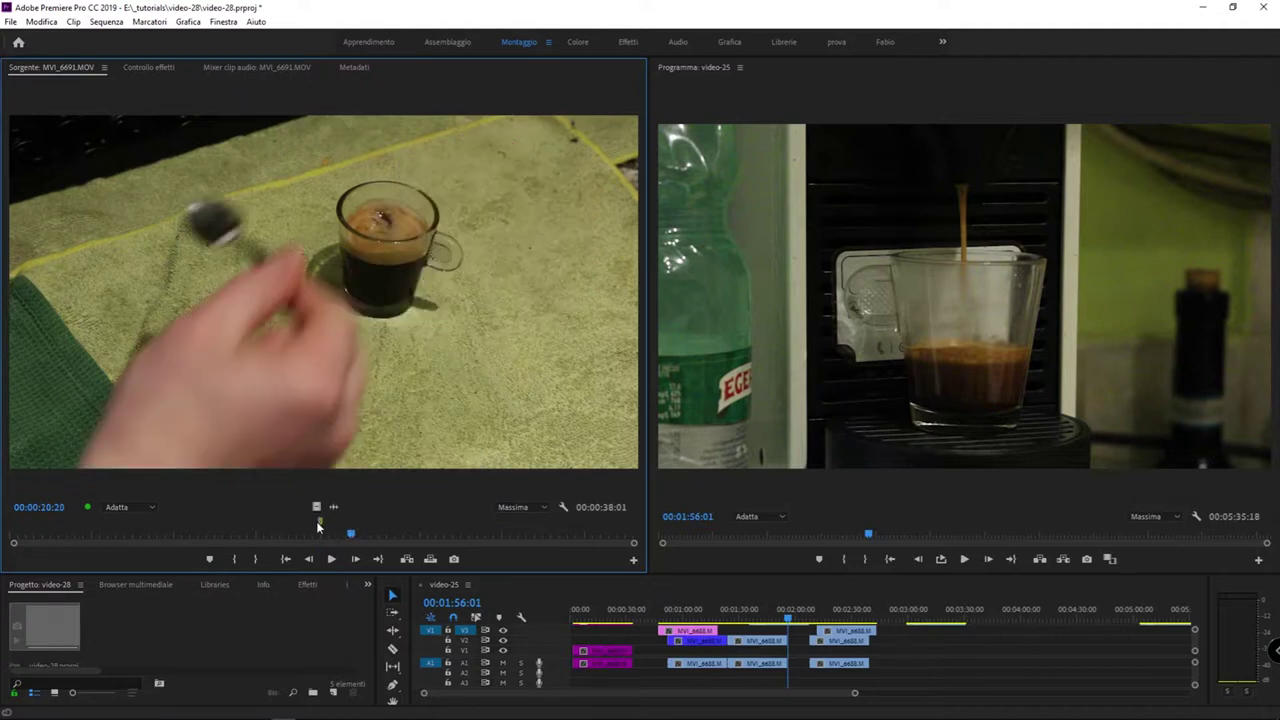
left_click(321, 535)
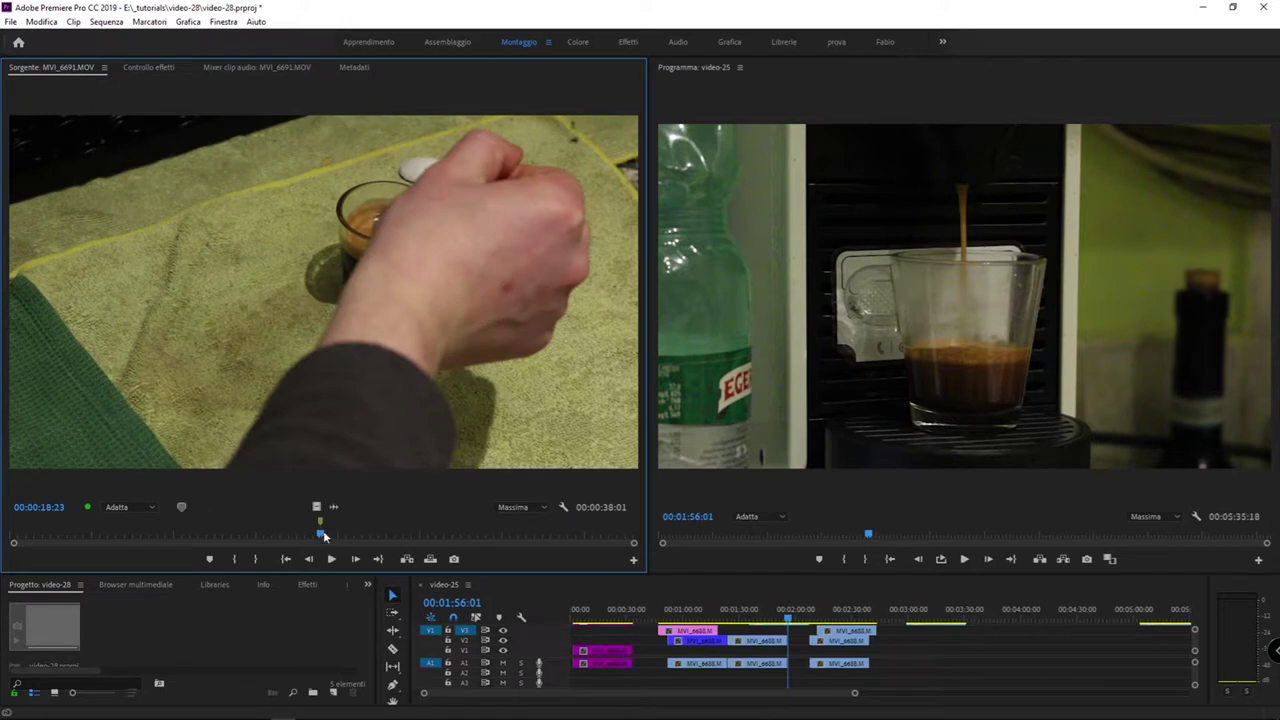
left_click(871, 497)
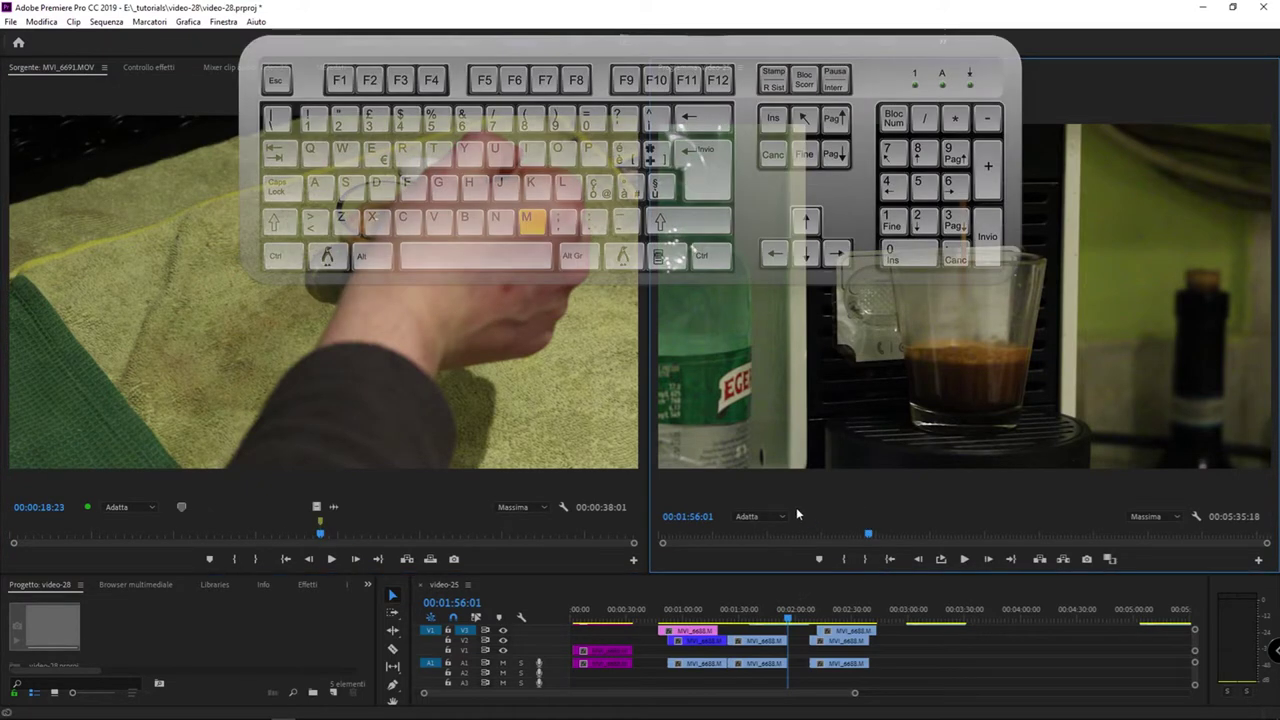
Add a marker to sequence video-25, move to 00:02:20:21, then undo the marker with Ctrl+Z
left_click(821, 559)
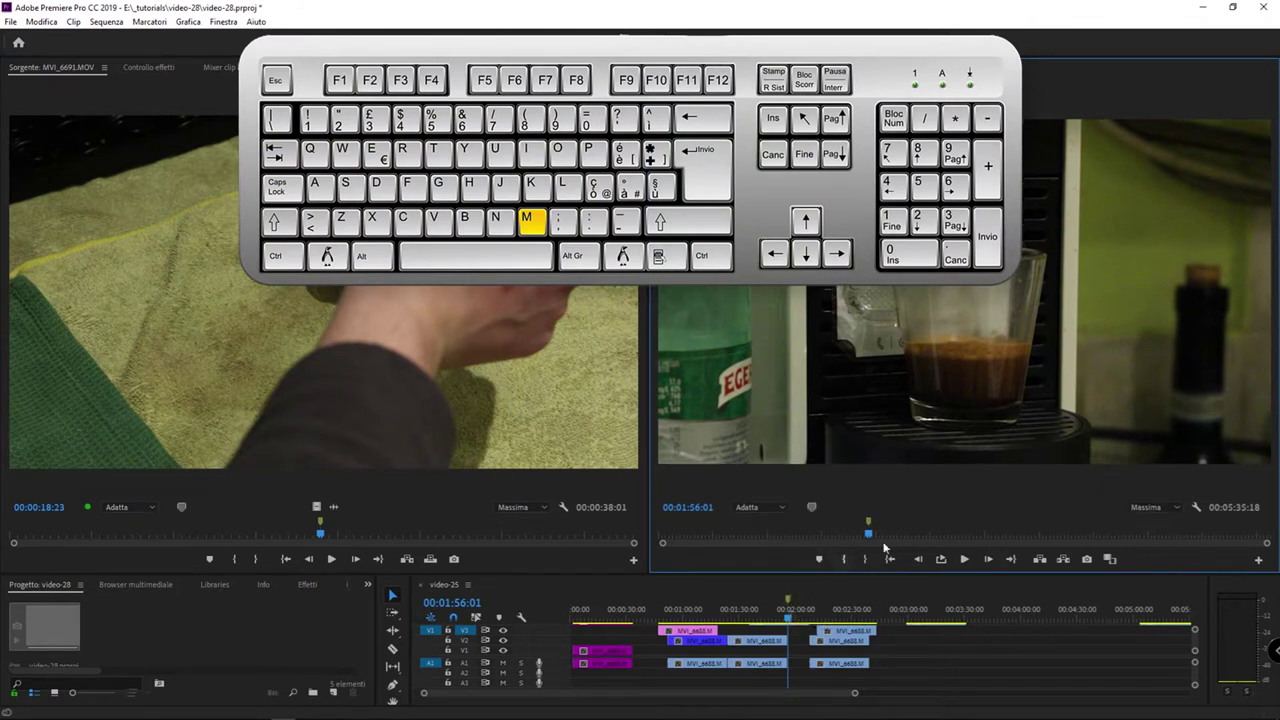
left_click(913, 535)
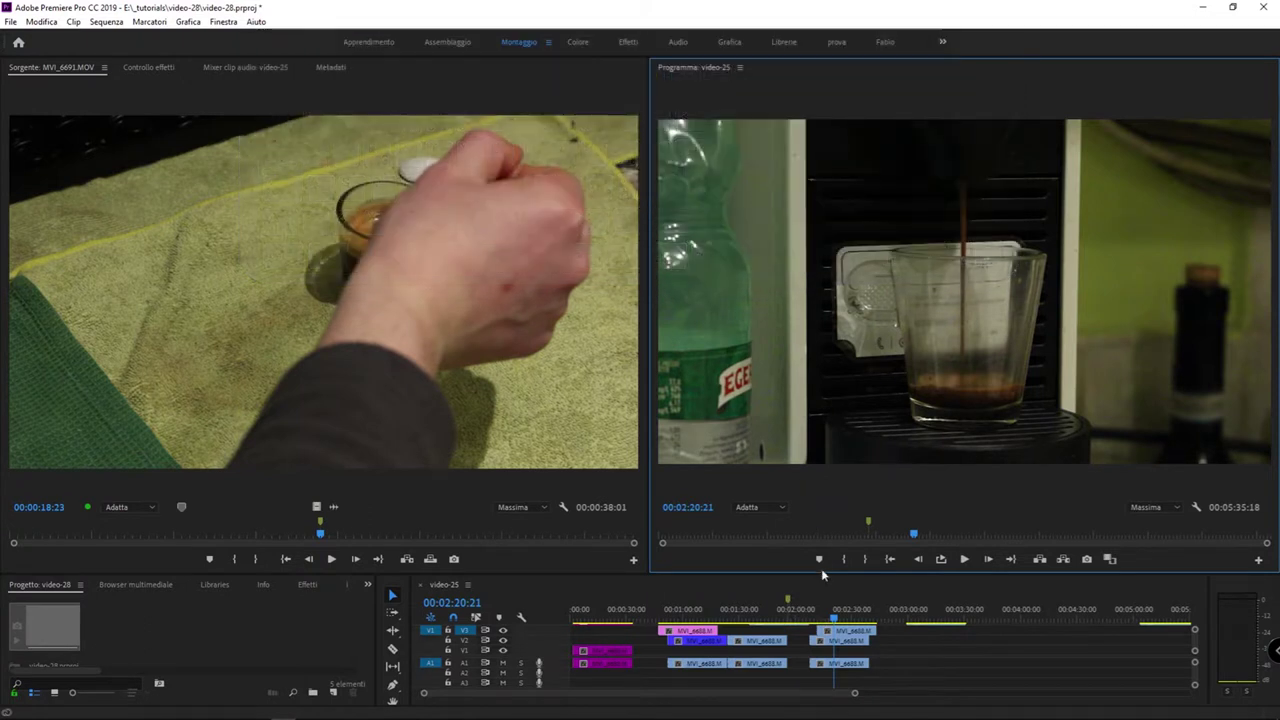
key("ctrl+z")
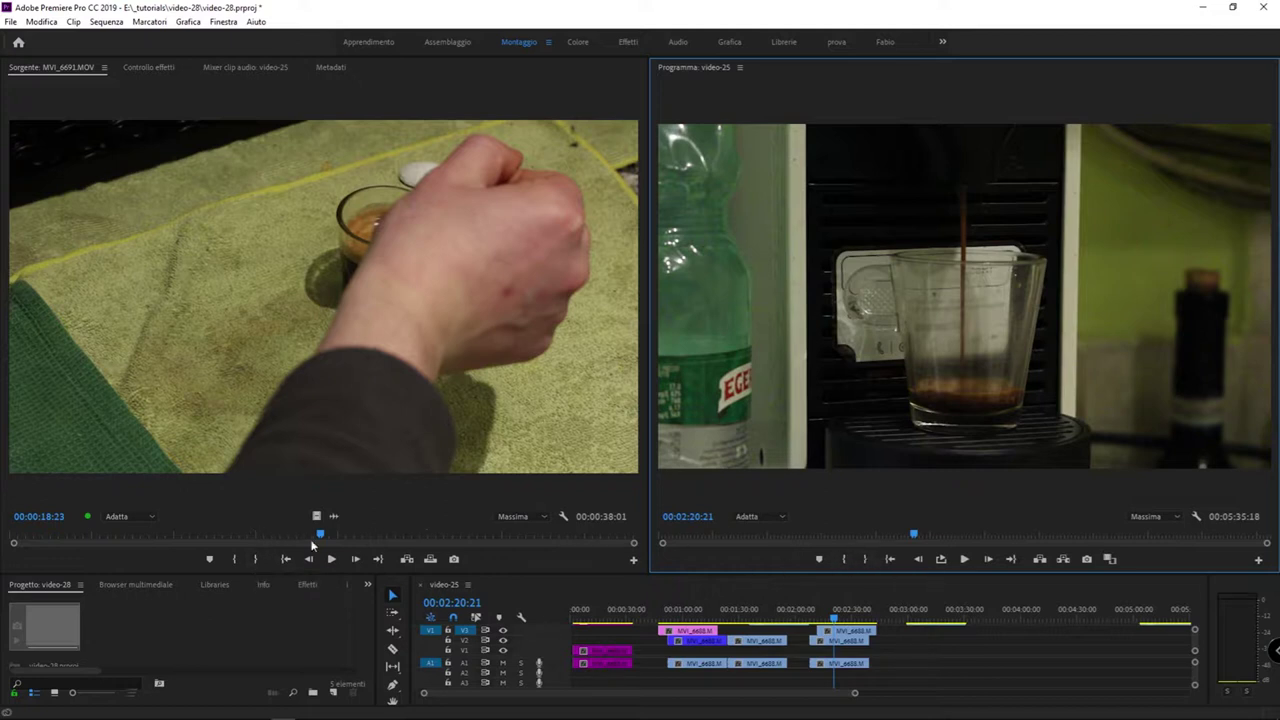
Mark the source clip's In at 00:00:13:14 and Out at 00:00:22:17
left_click(234, 533)
left_click(235, 559)
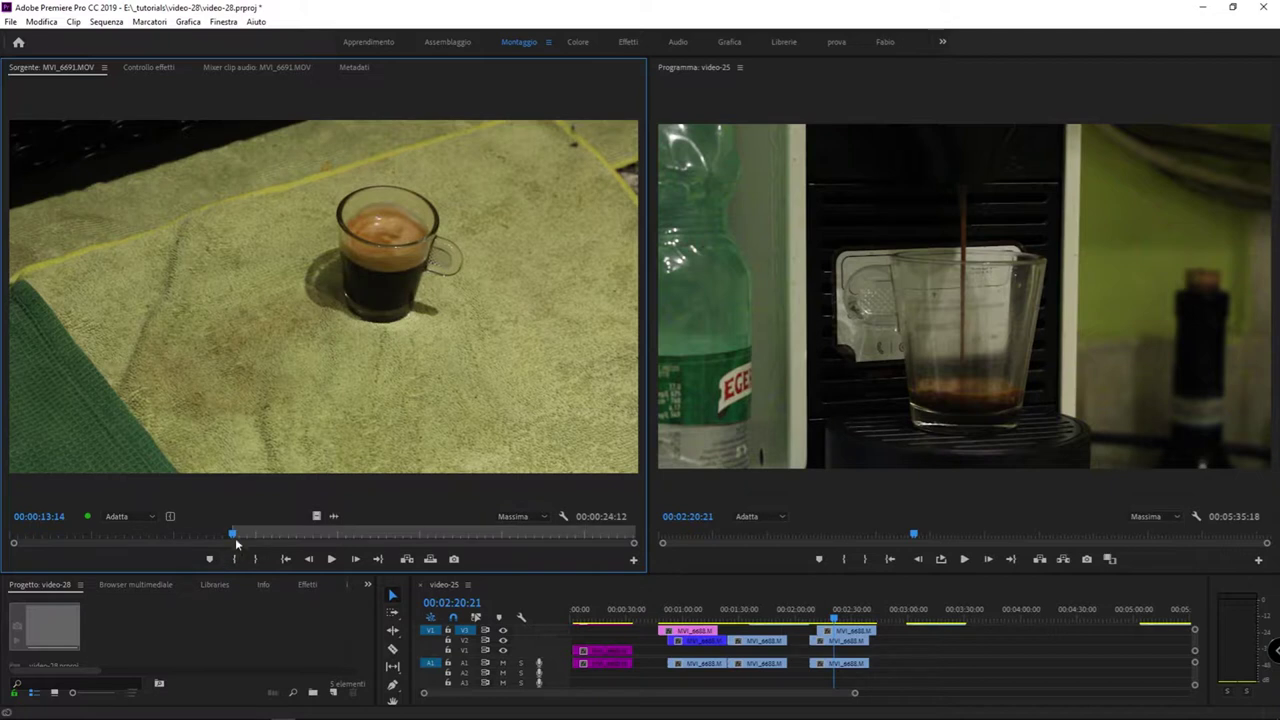
left_click_drag(235, 538, 381, 538)
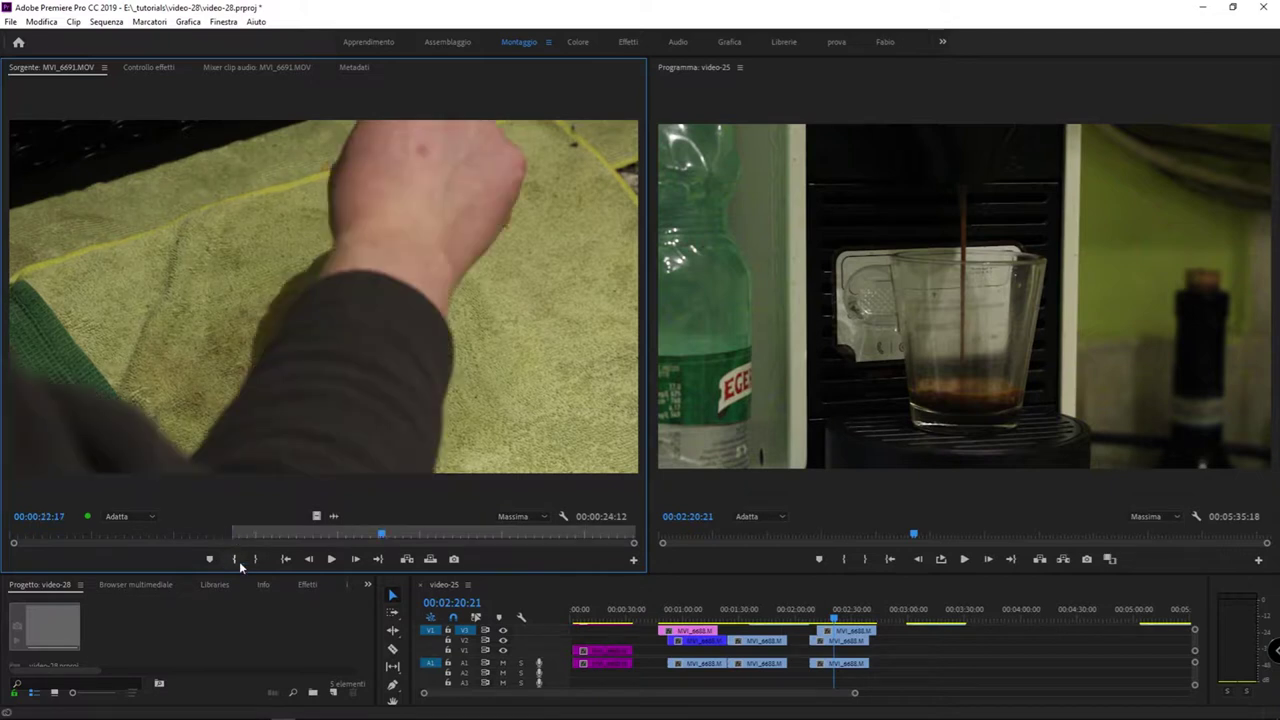
left_click(255, 559)
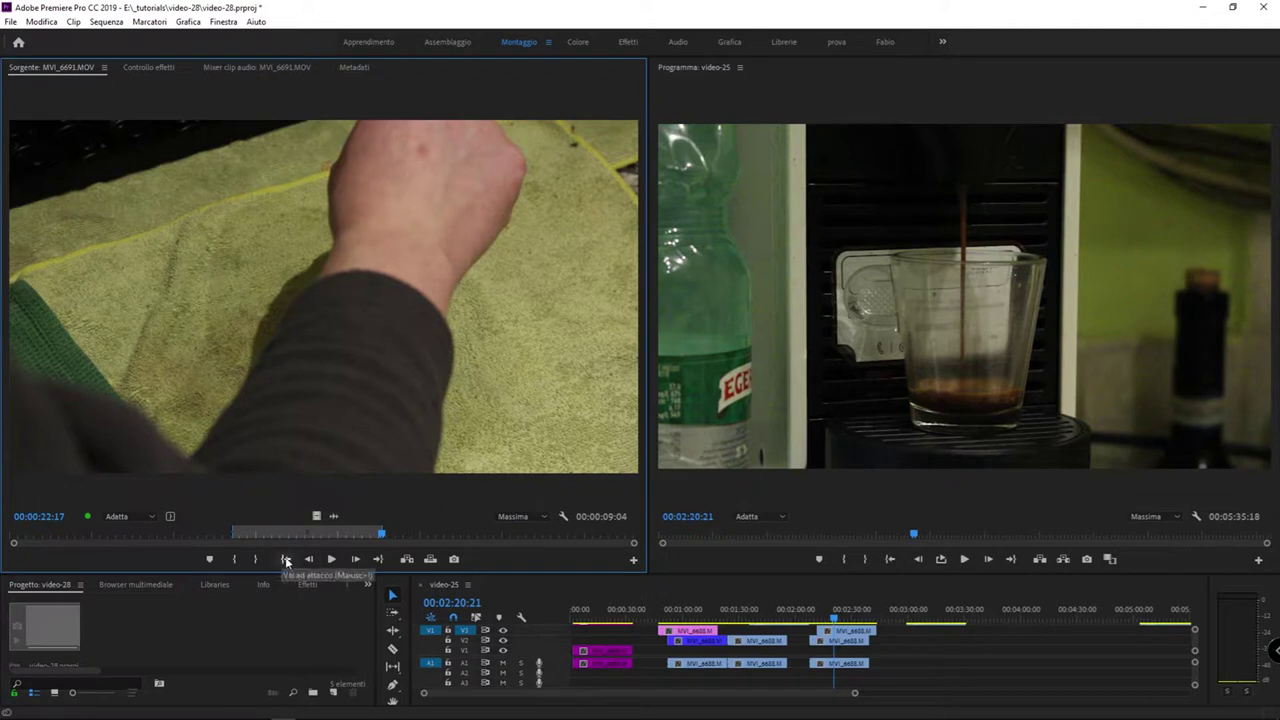
Jump between the source clip's In and Out points twice to check the 00:00:09:04 range
left_click(286, 561)
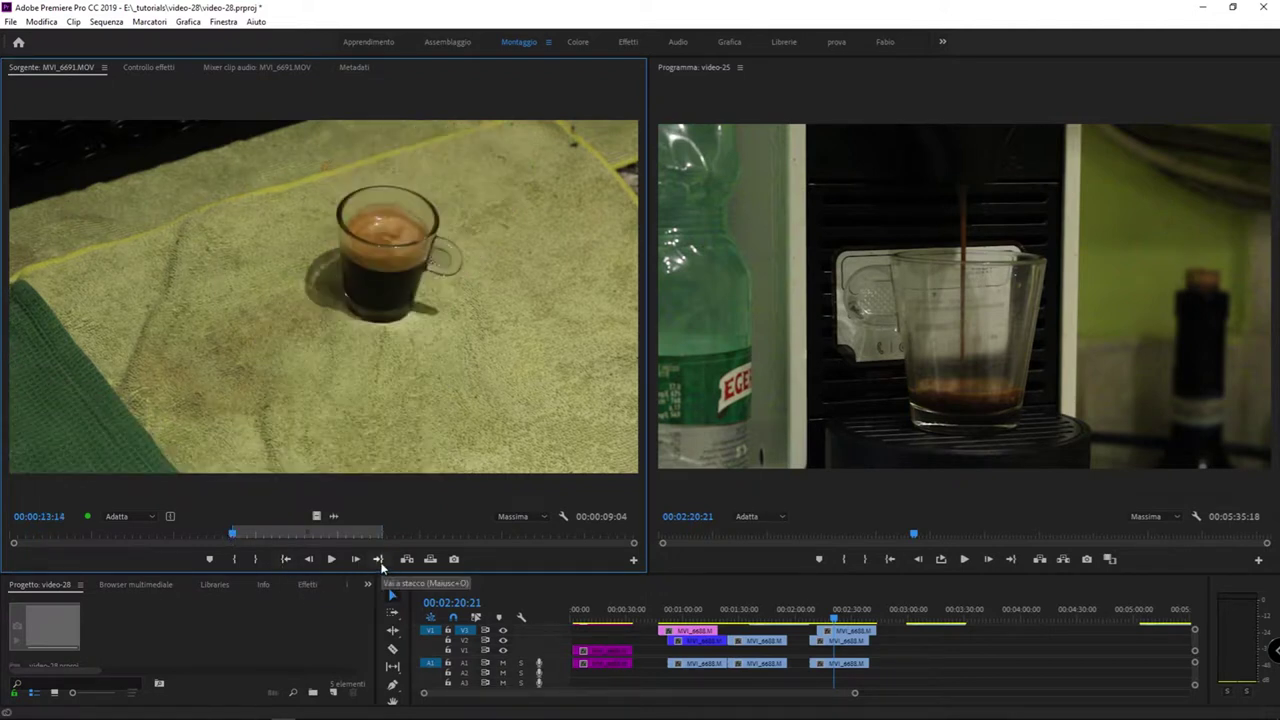
left_click(379, 560)
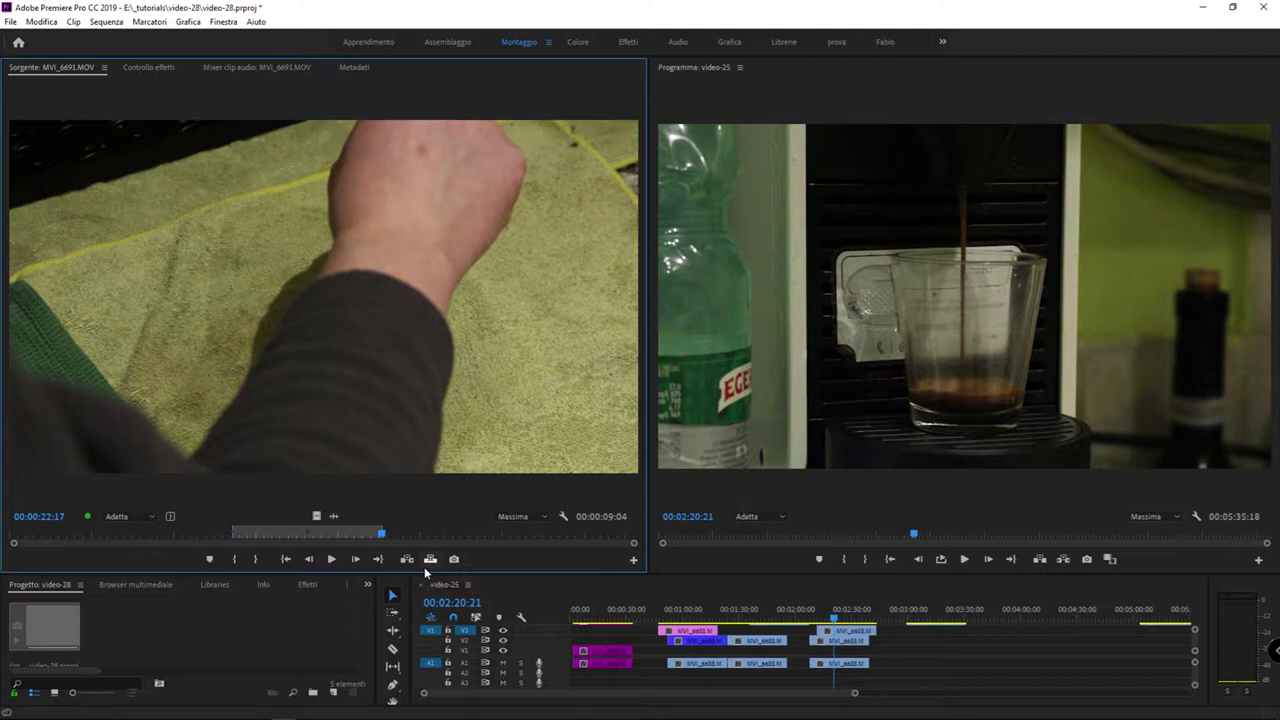
left_click(285, 559)
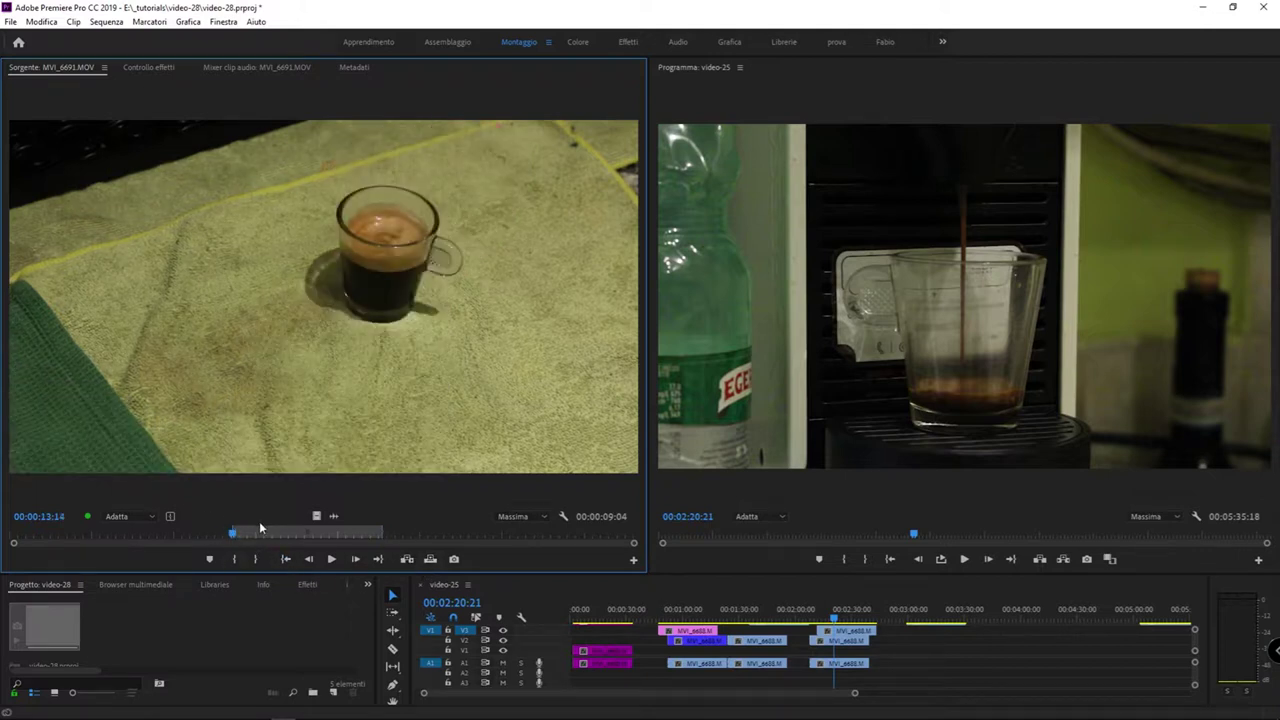
left_click(378, 559)
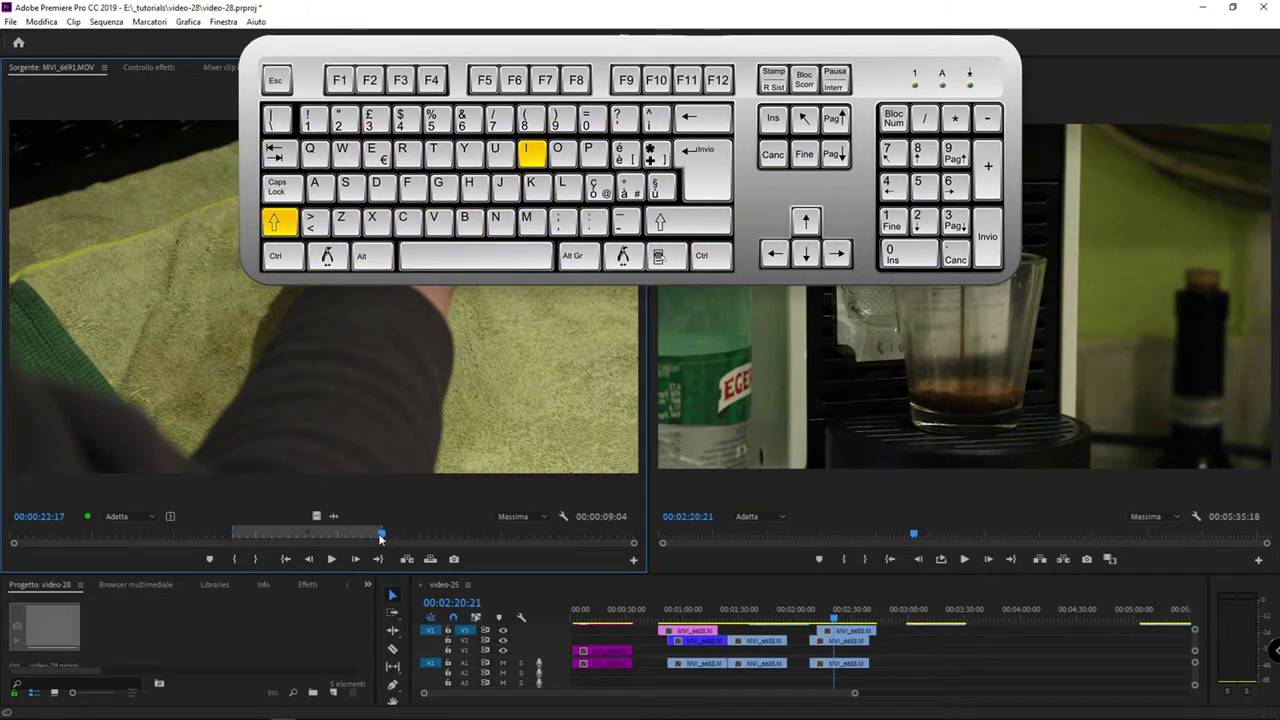
key("shift+i")
key("shift+o")
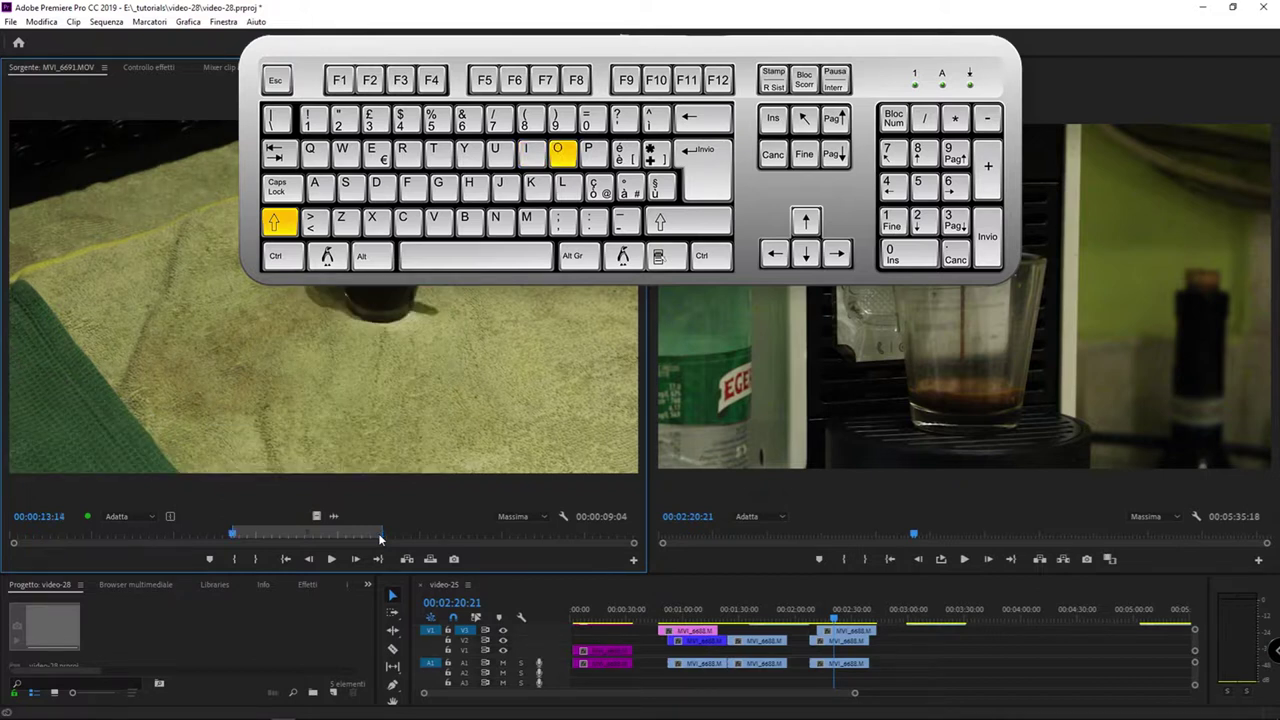
key("shift+o")
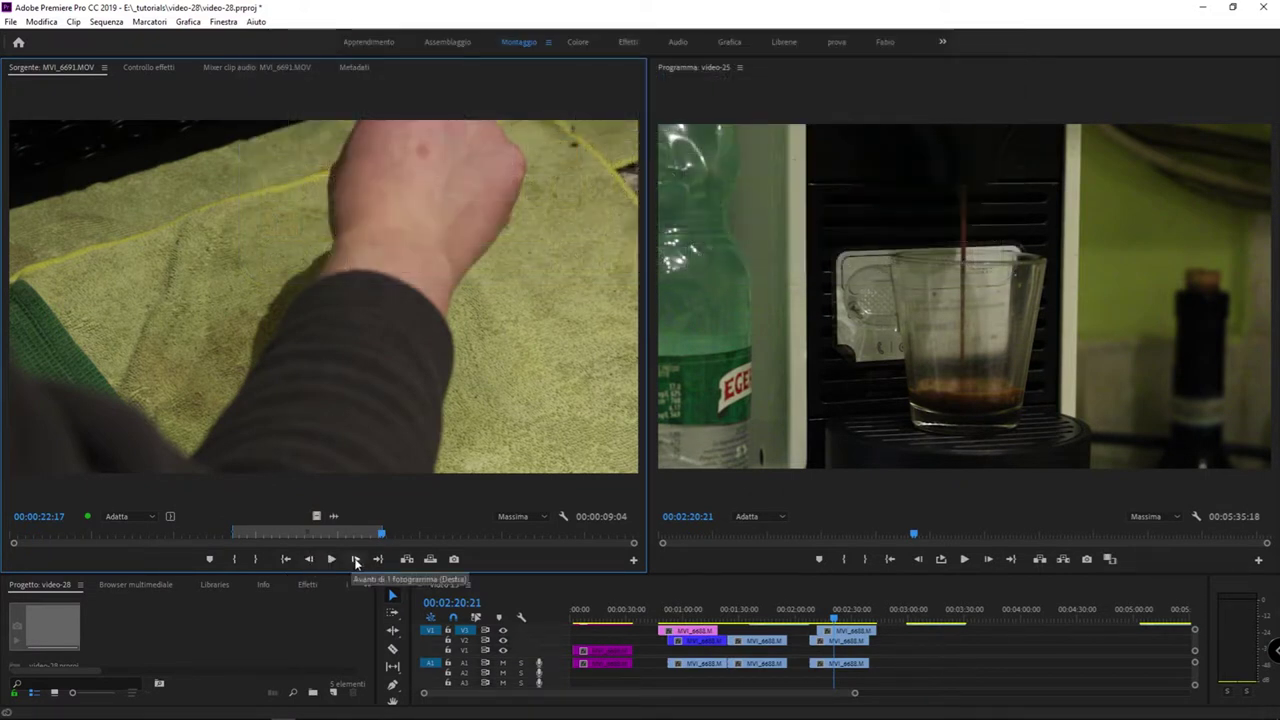
Step MVI_6691.MOV back six frames, then briefly play and stop it
left_click(310, 560)
left_click(310, 560)
left_click(310, 560)
left_click(310, 560)
left_click(310, 560)
left_click(310, 560)
left_click(310, 560)
left_click(310, 560)
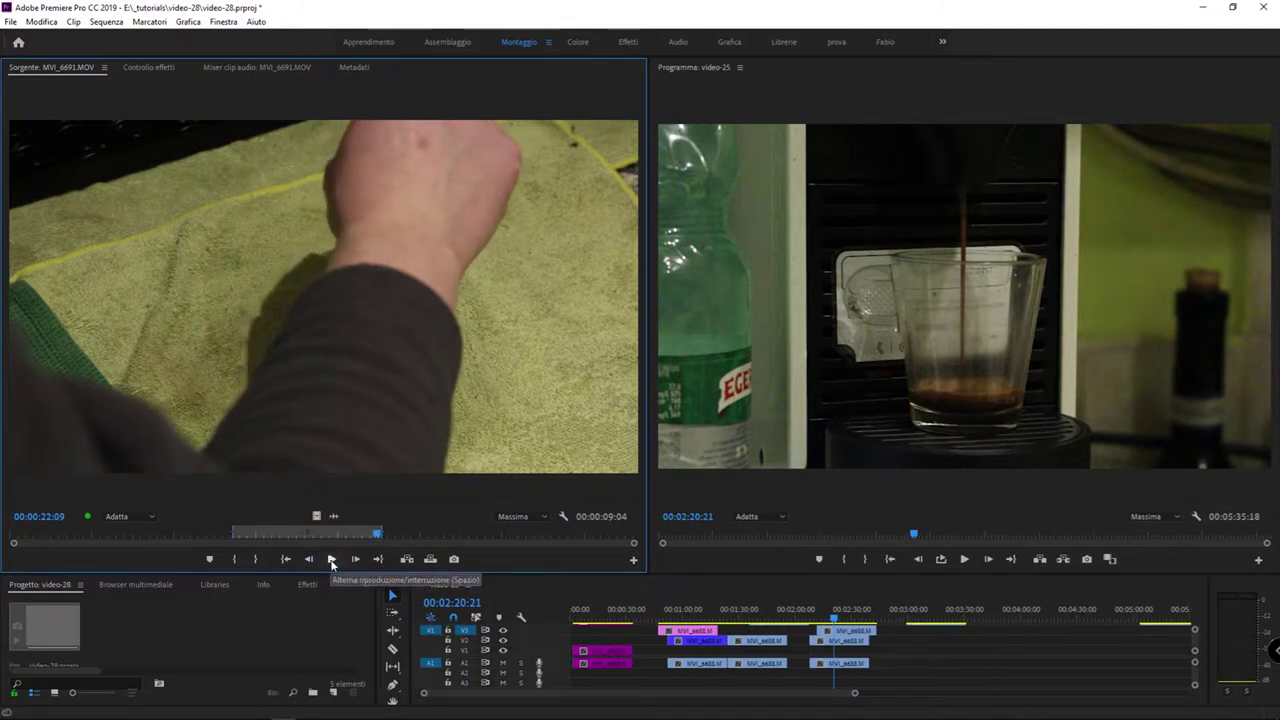
left_click(331, 560)
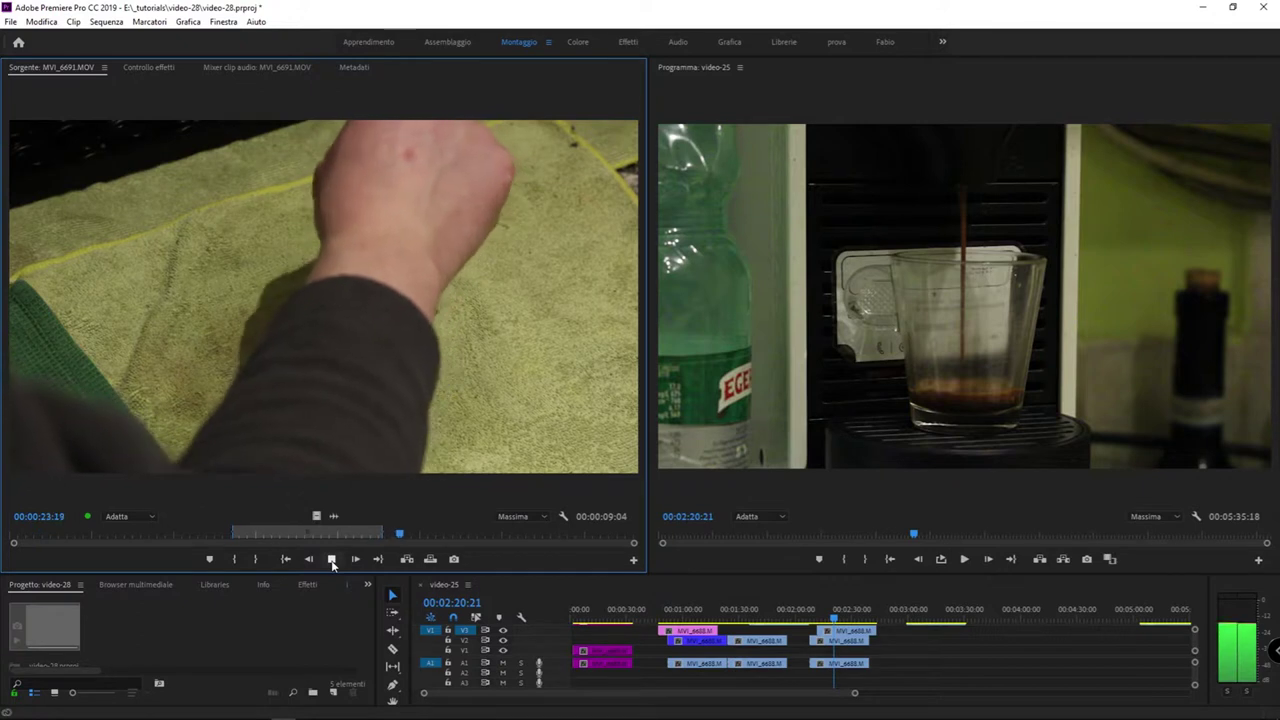
left_click(331, 560)
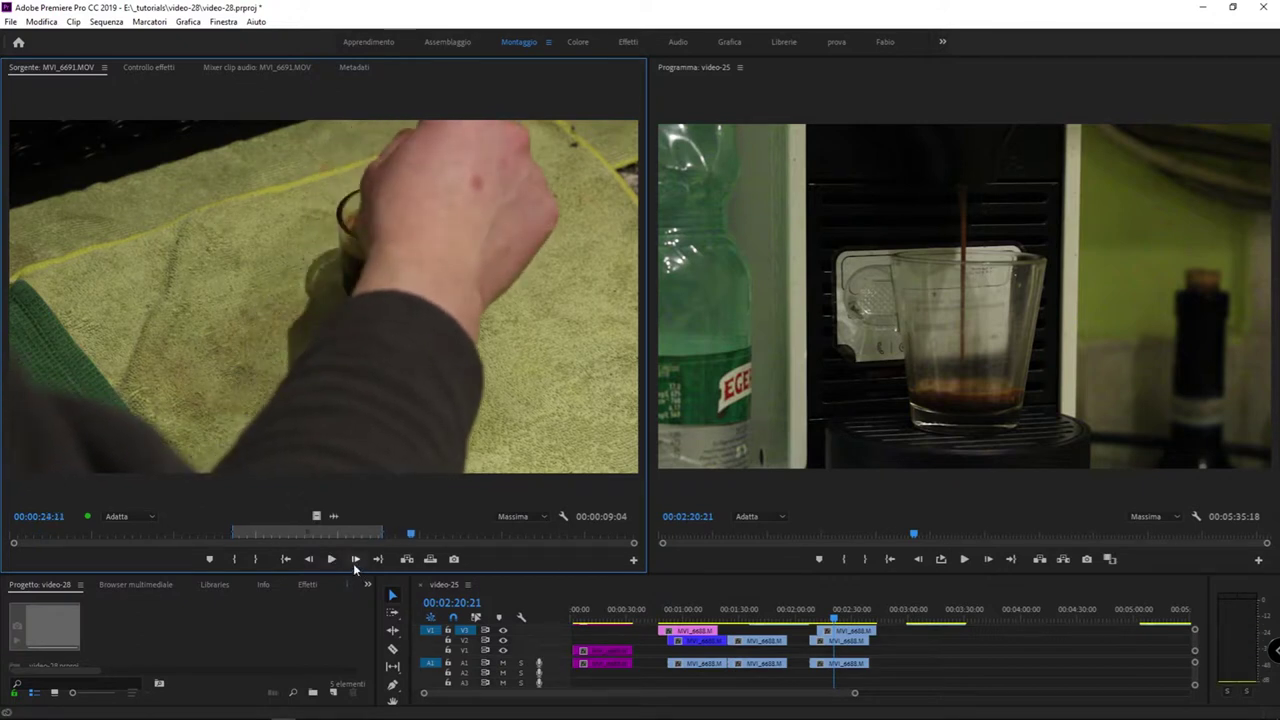
Advance the source clip six frames forward to 00:00:24:18
left_click(355, 560)
left_click(355, 560)
left_click(355, 560)
left_click(355, 560)
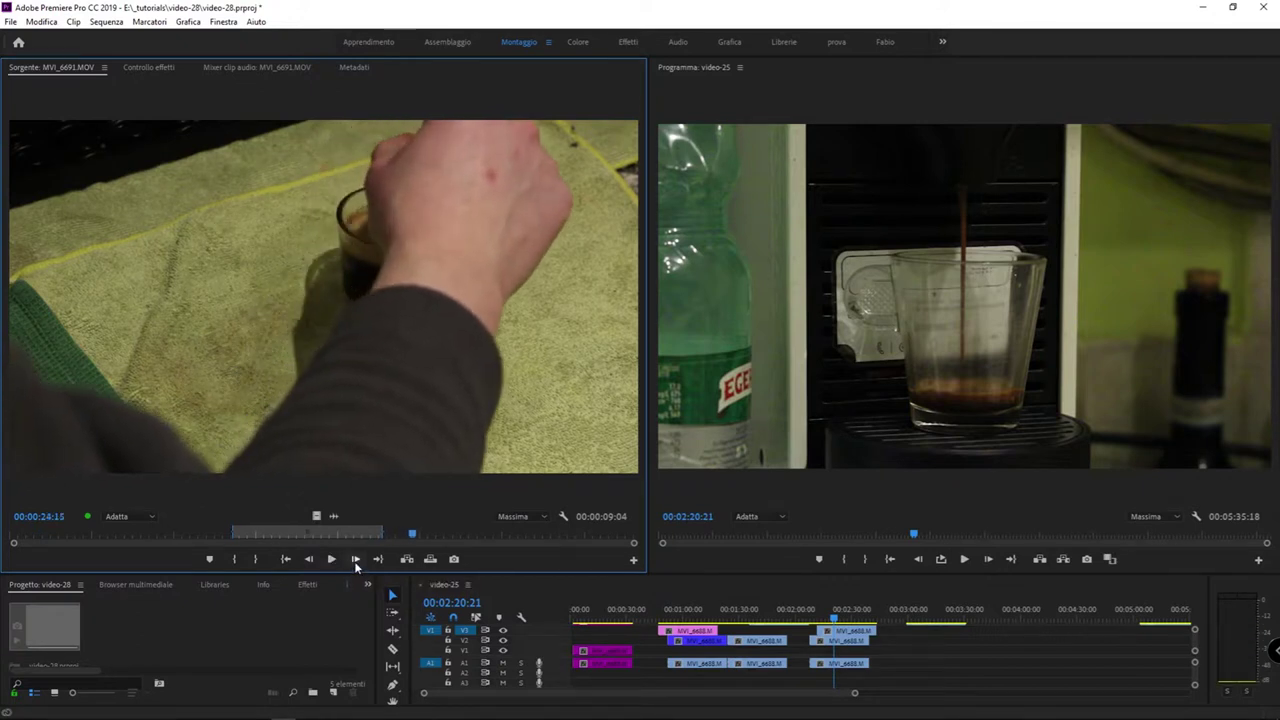
left_click(355, 560)
left_click(355, 560)
left_click(355, 560)
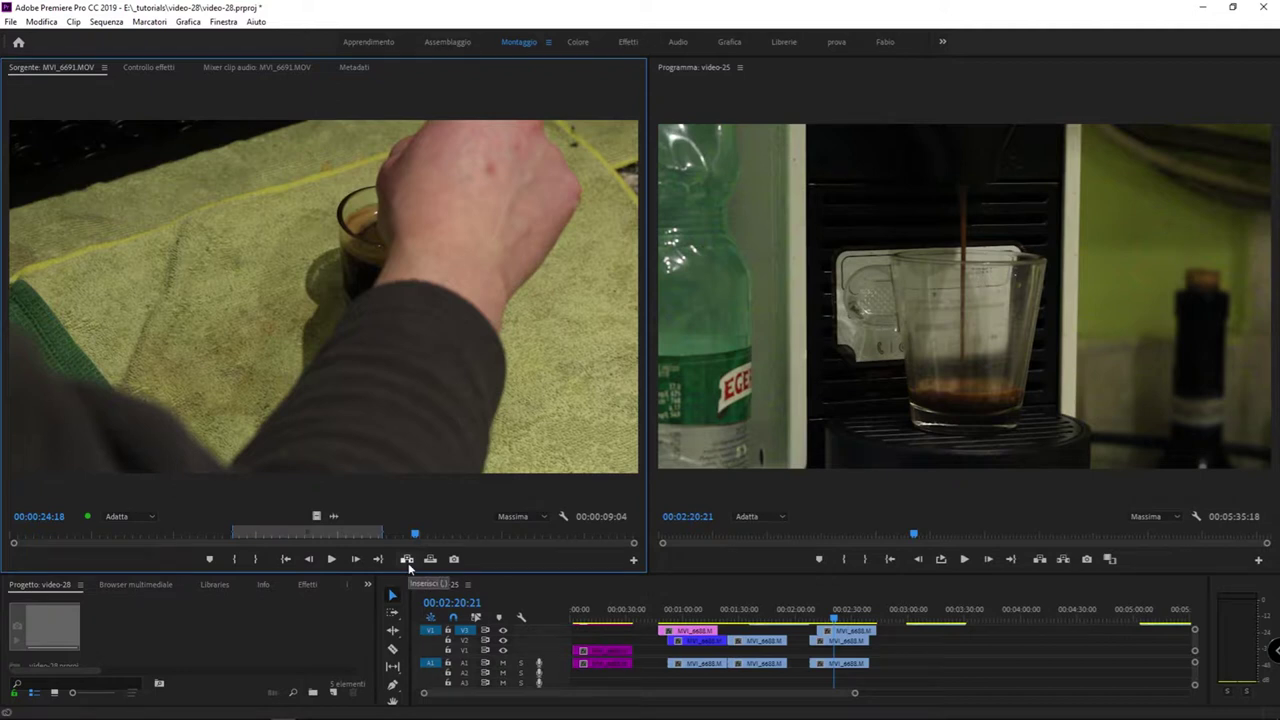
Put the sequence playhead at 00:03:00:15 on the empty glass frame and activate the program monitor
left_click(431, 559)
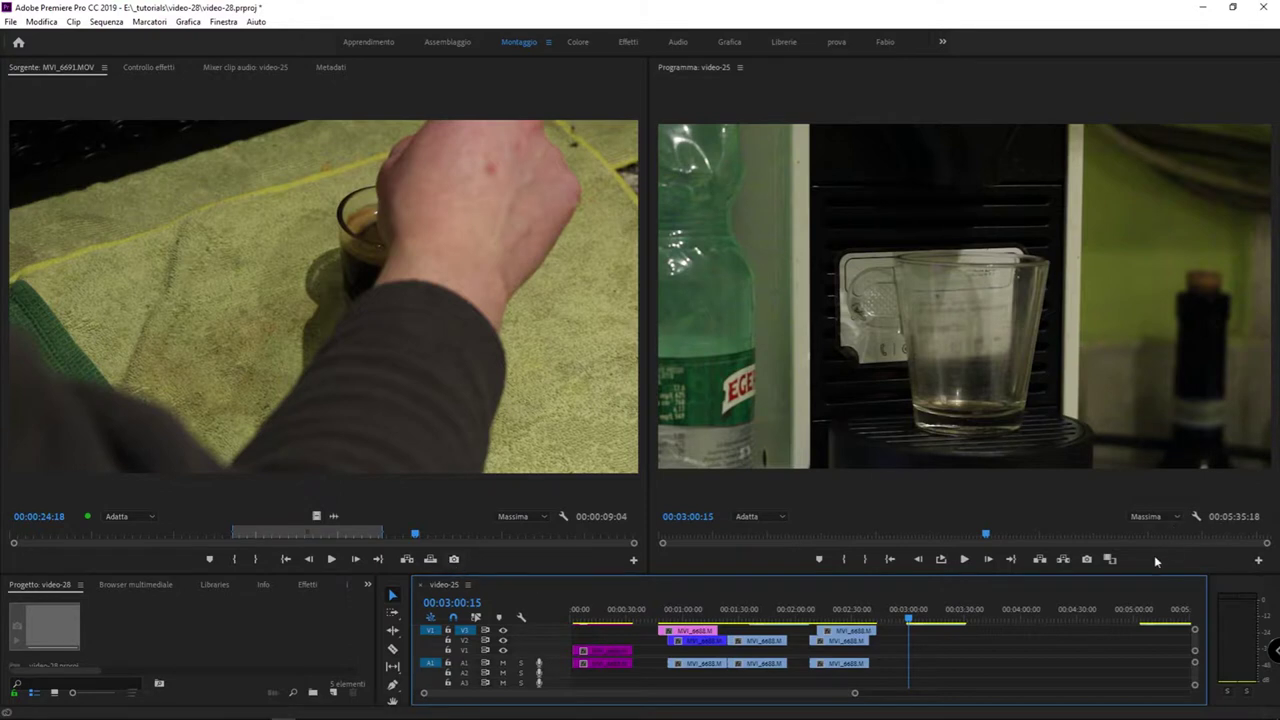
left_click(385, 370)
left_click(835, 310)
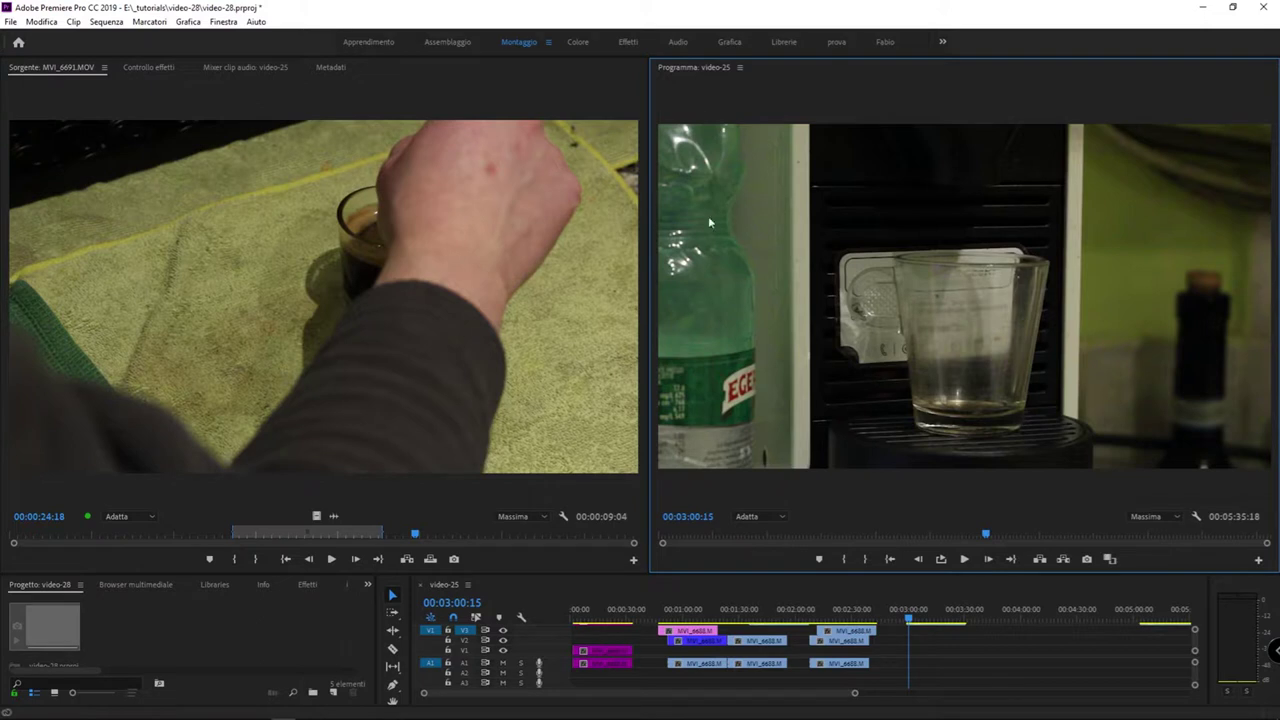
left_click(455, 562)
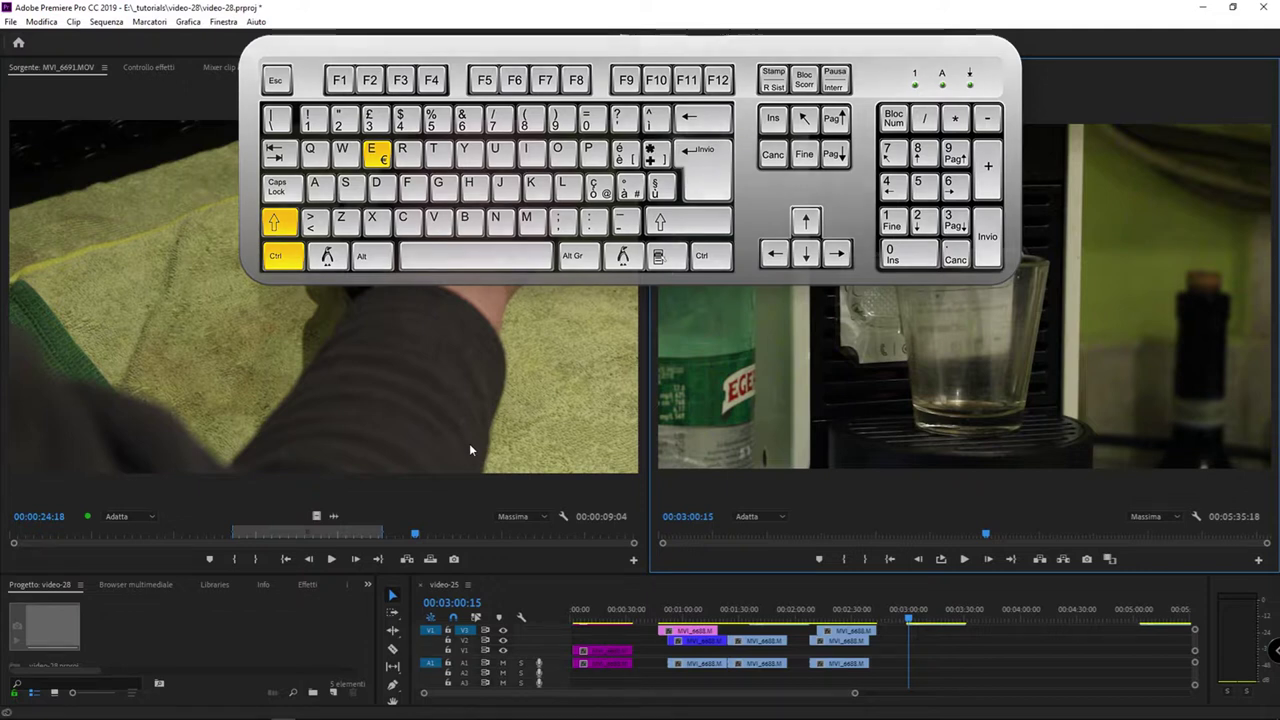
In the Export Frame dialog, name the still 'tazzina' and keep JPEG format
key("ctrl+shift+e")
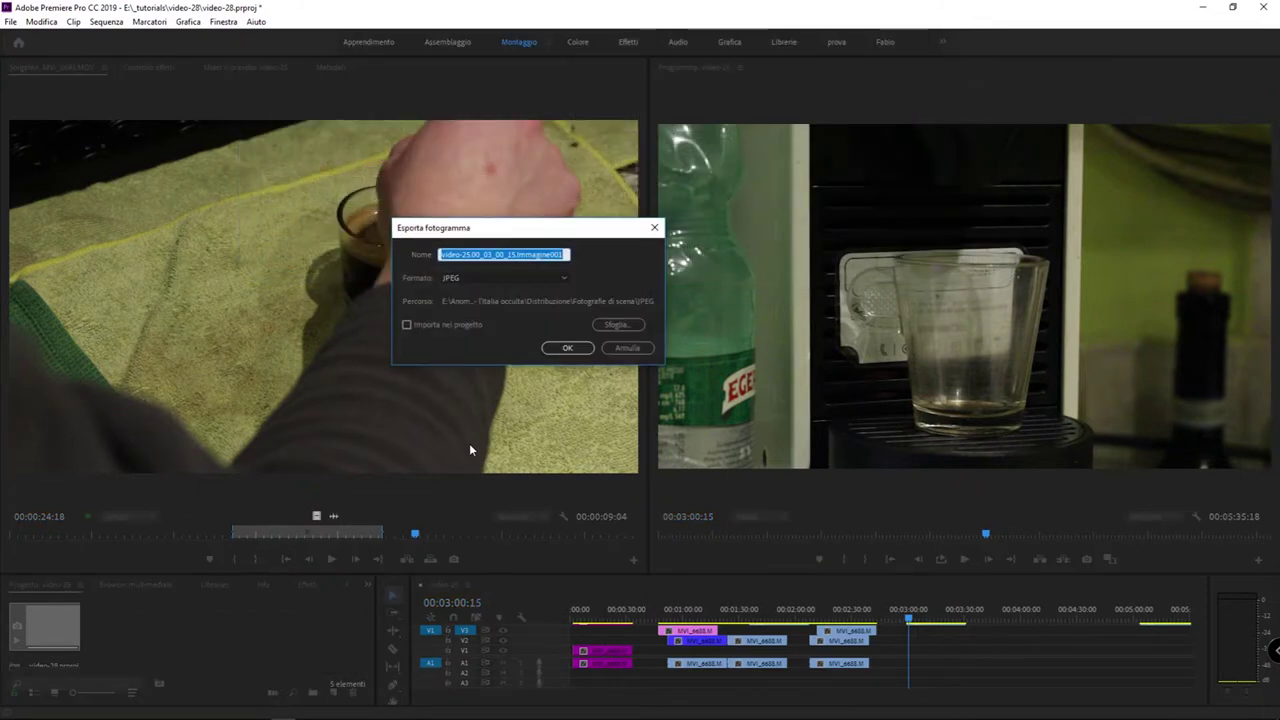
left_click_drag(570, 235, 680, 194)
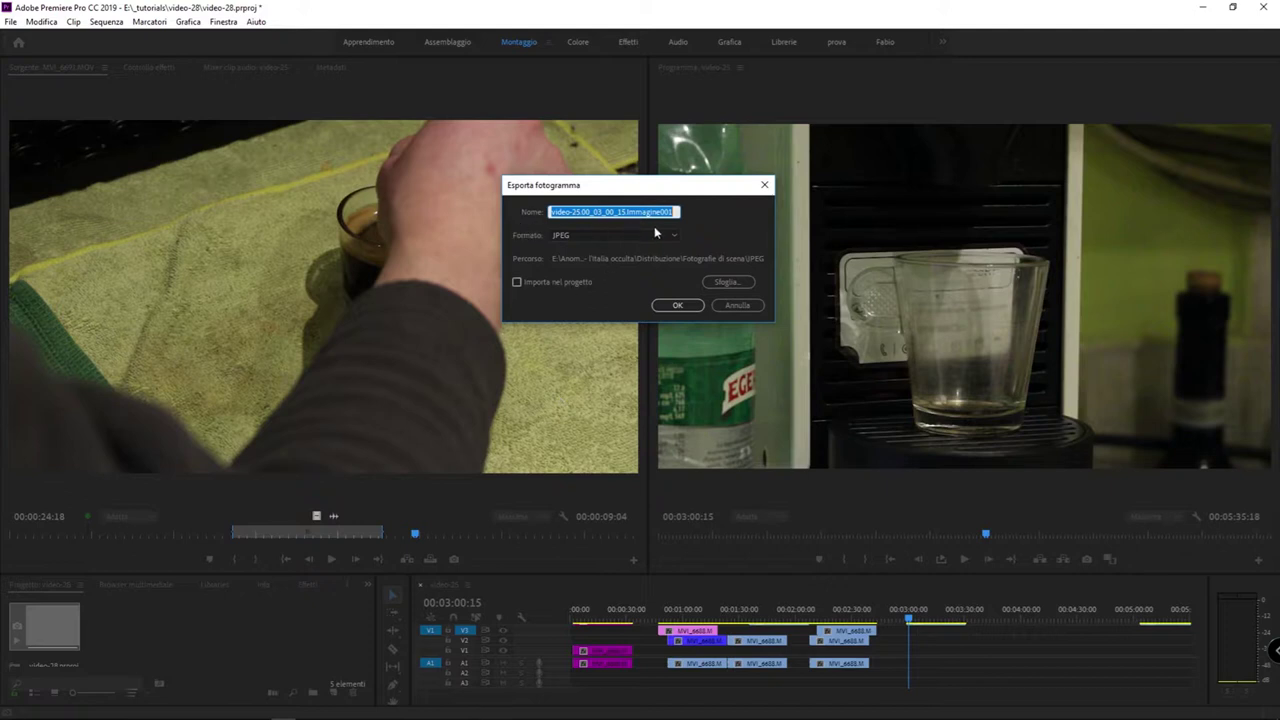
key("BackSpace")
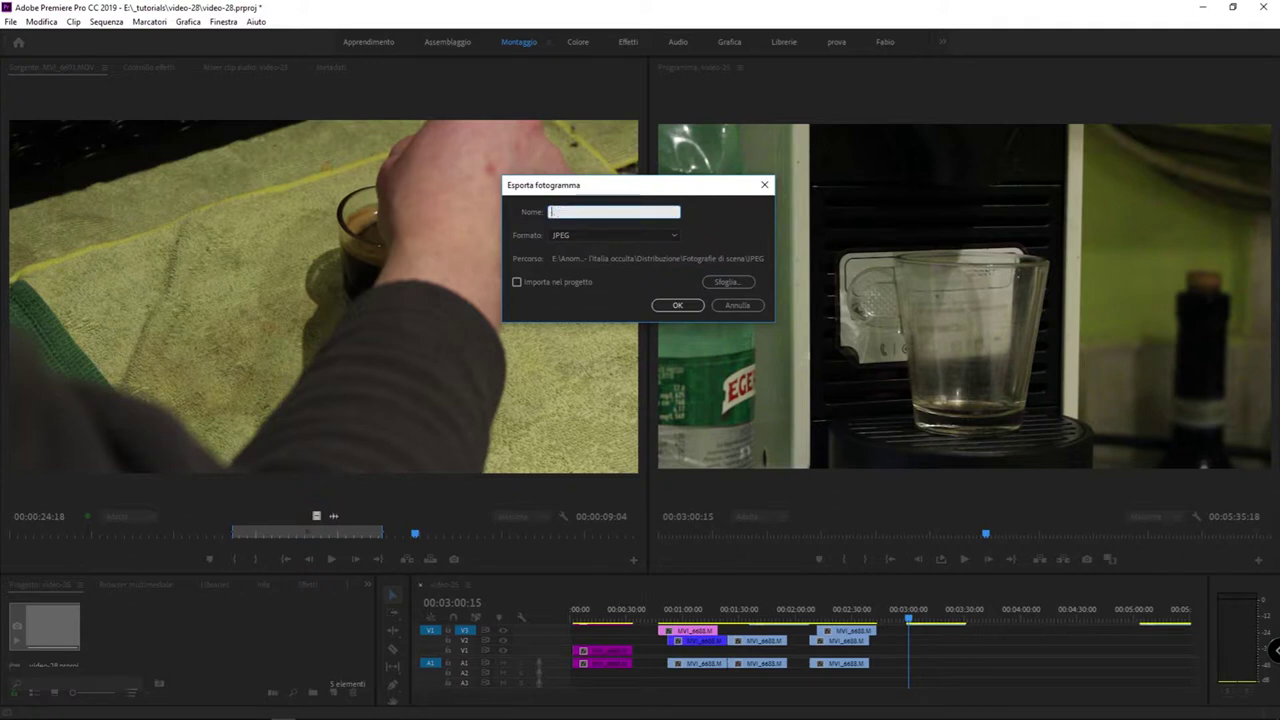
type("tazzine")
left_click(562, 238)
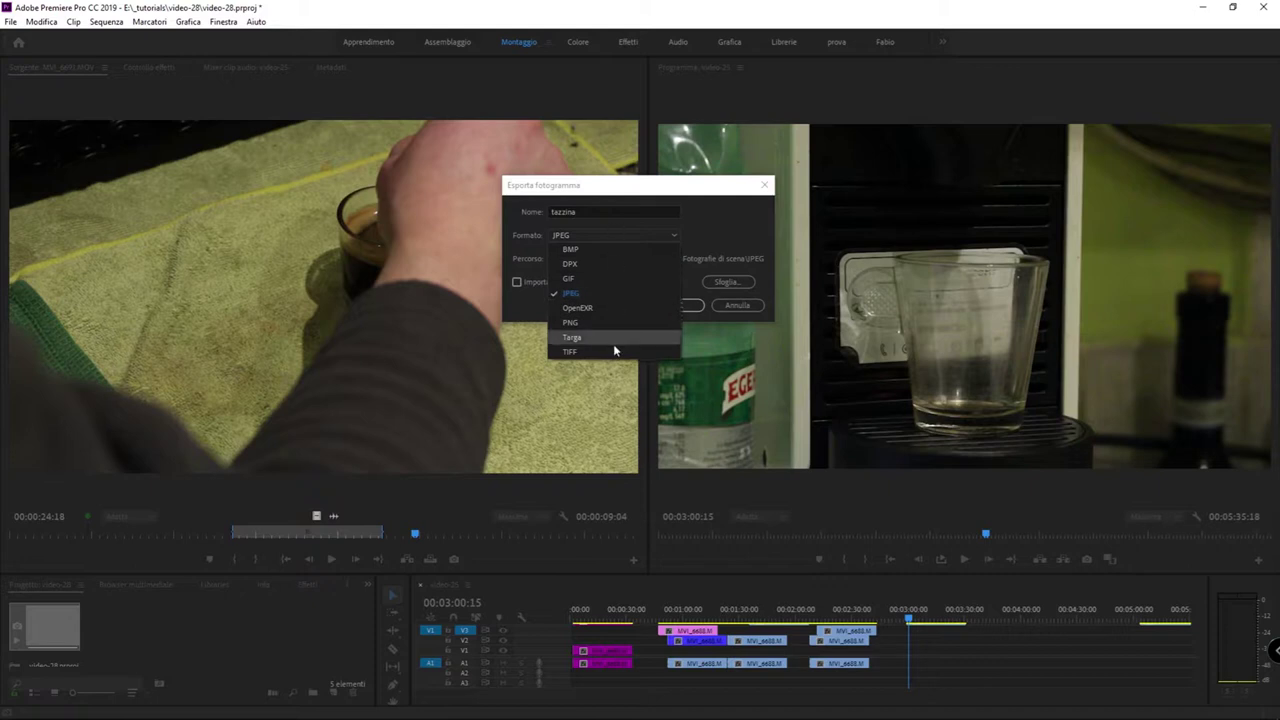
left_click(610, 294)
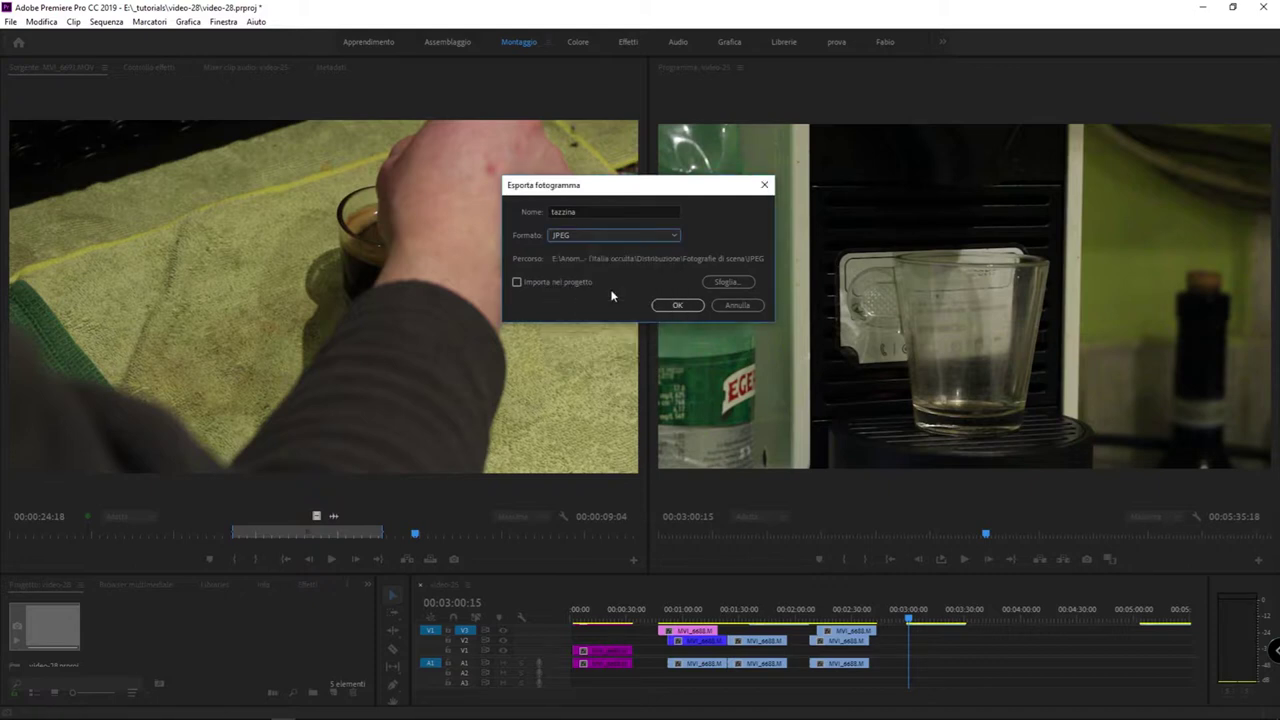
Set the destination to E:\_tutorials\video-28 and export the frame
left_click(728, 281)
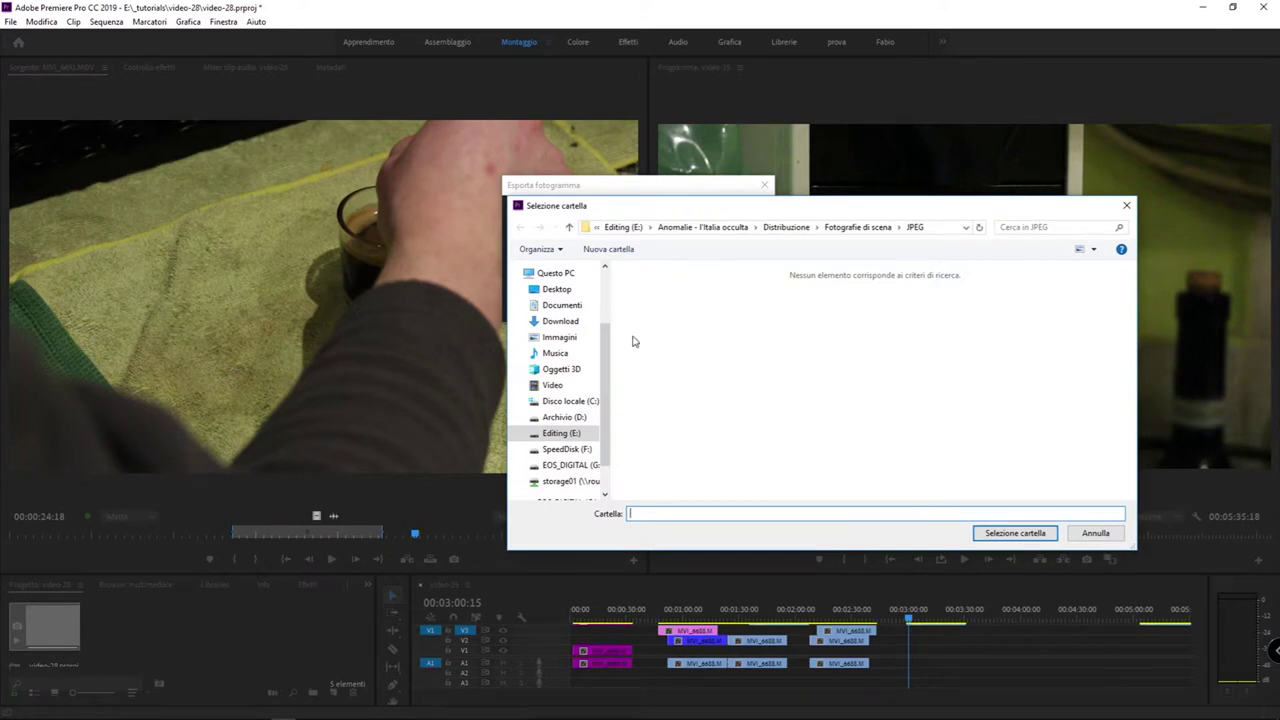
left_click(560, 433)
left_click(706, 303)
left_click(1003, 535)
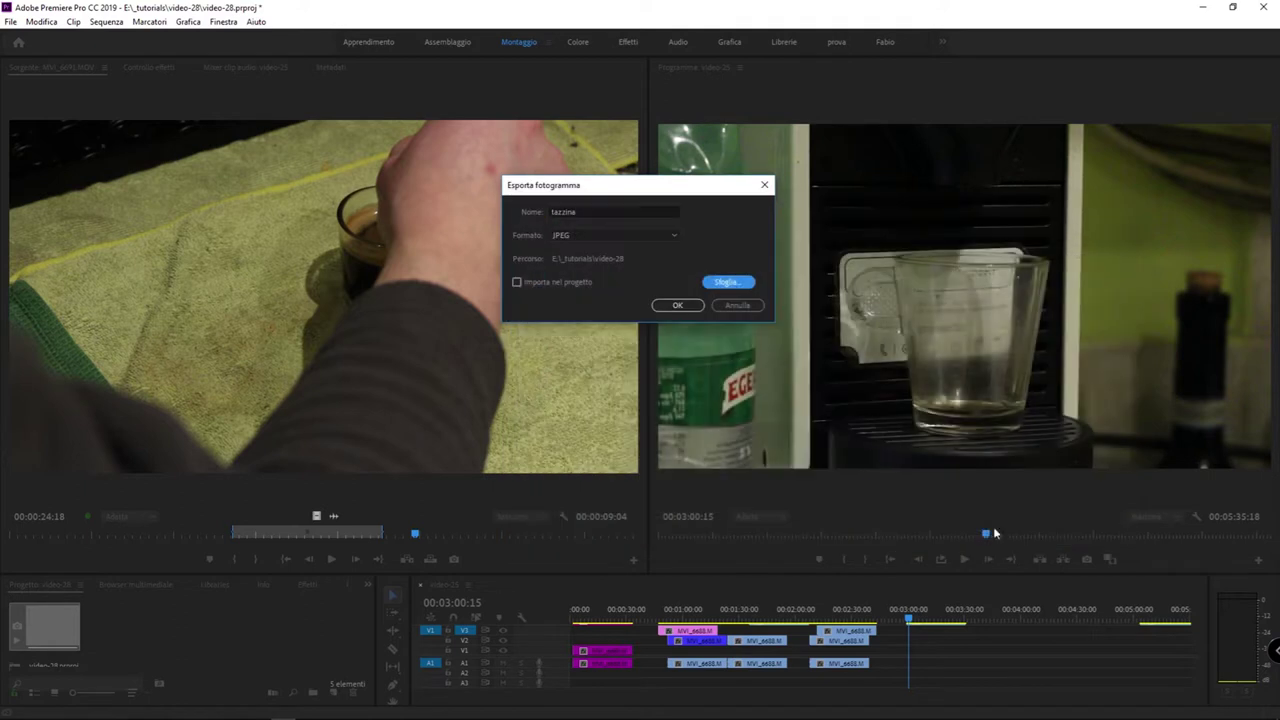
left_click(678, 306)
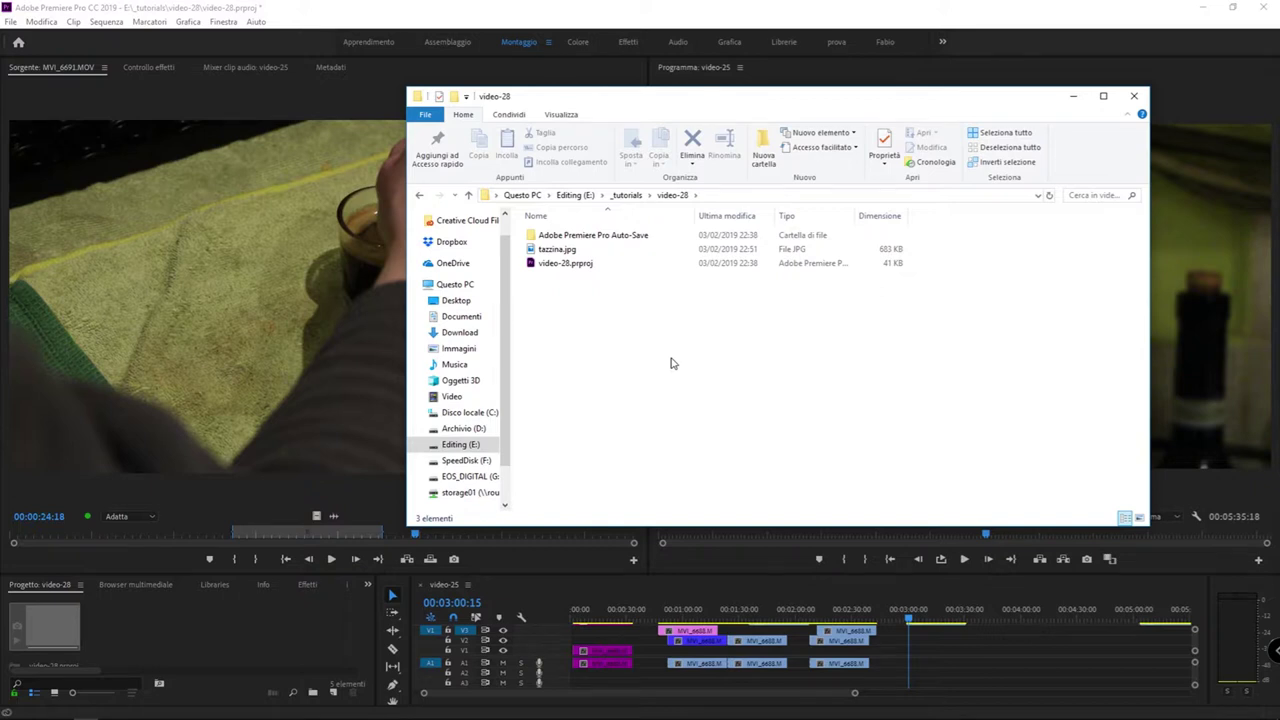
Select tazzina.jpg in the video-28 folder to check the 683 KB export
left_click(580, 254)
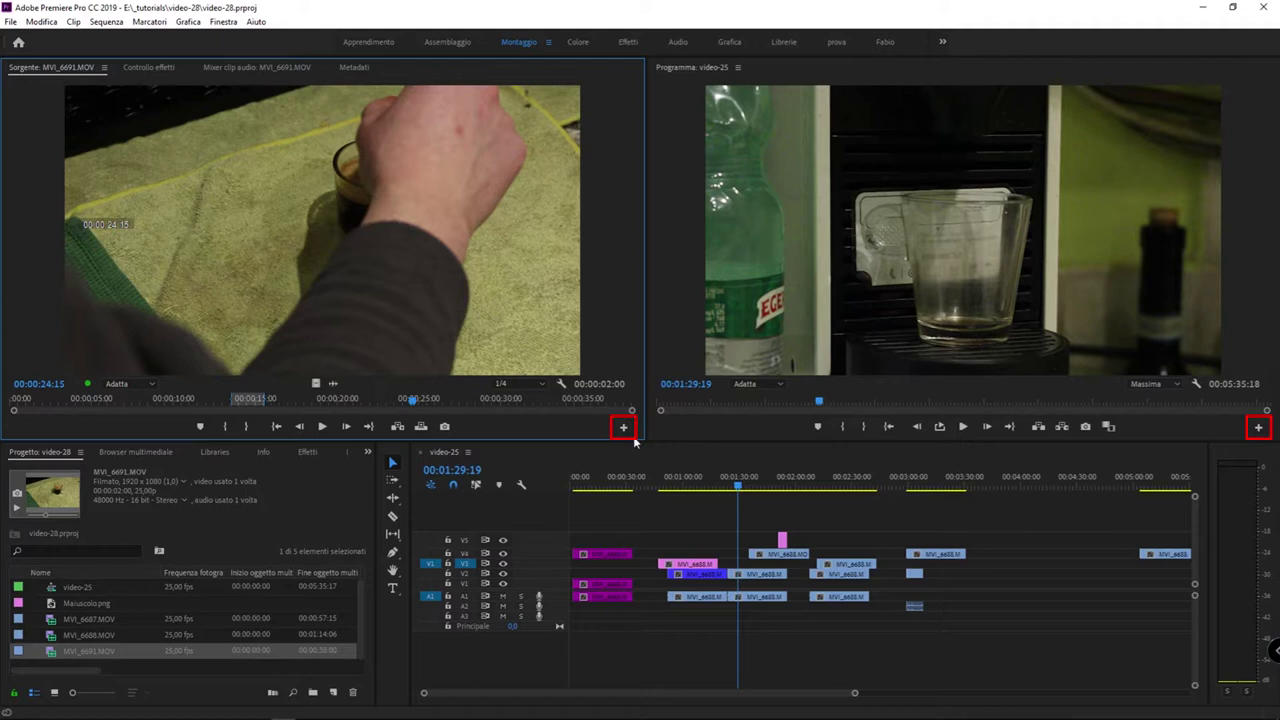
In the source monitor's button editor, drag the Export Frame button out and back, then confirm
left_click(623, 427)
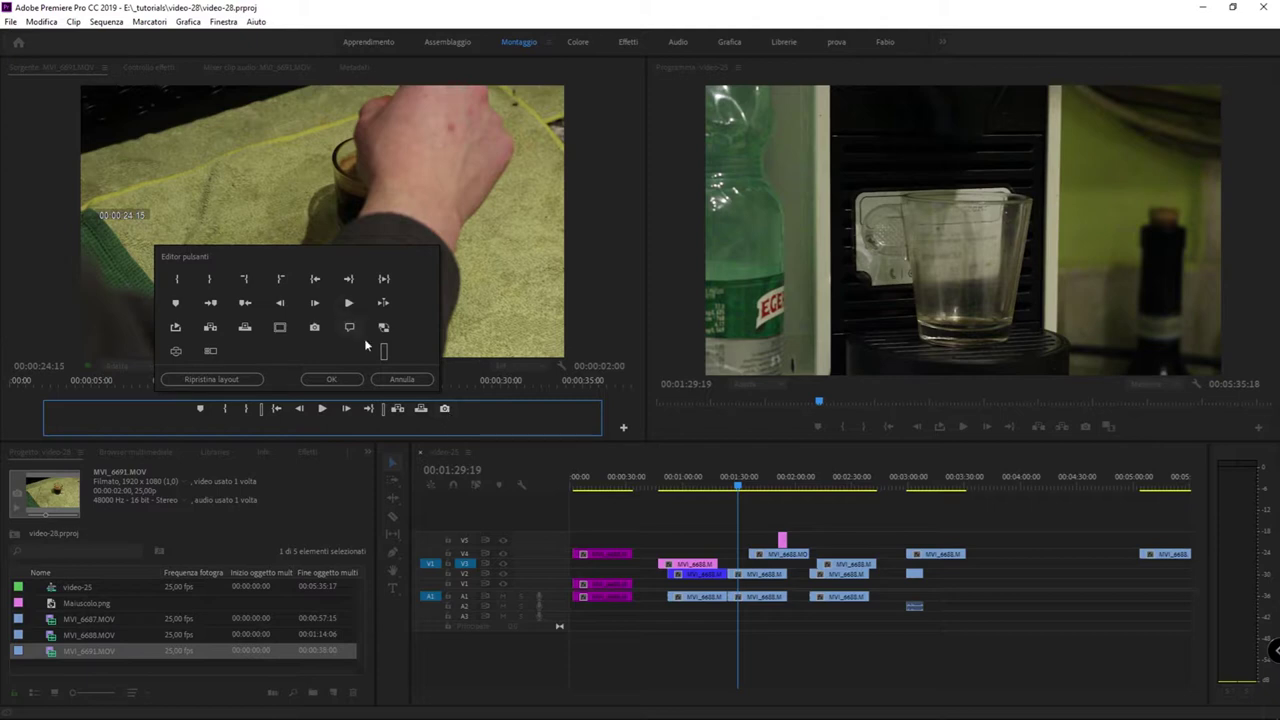
left_click(447, 410)
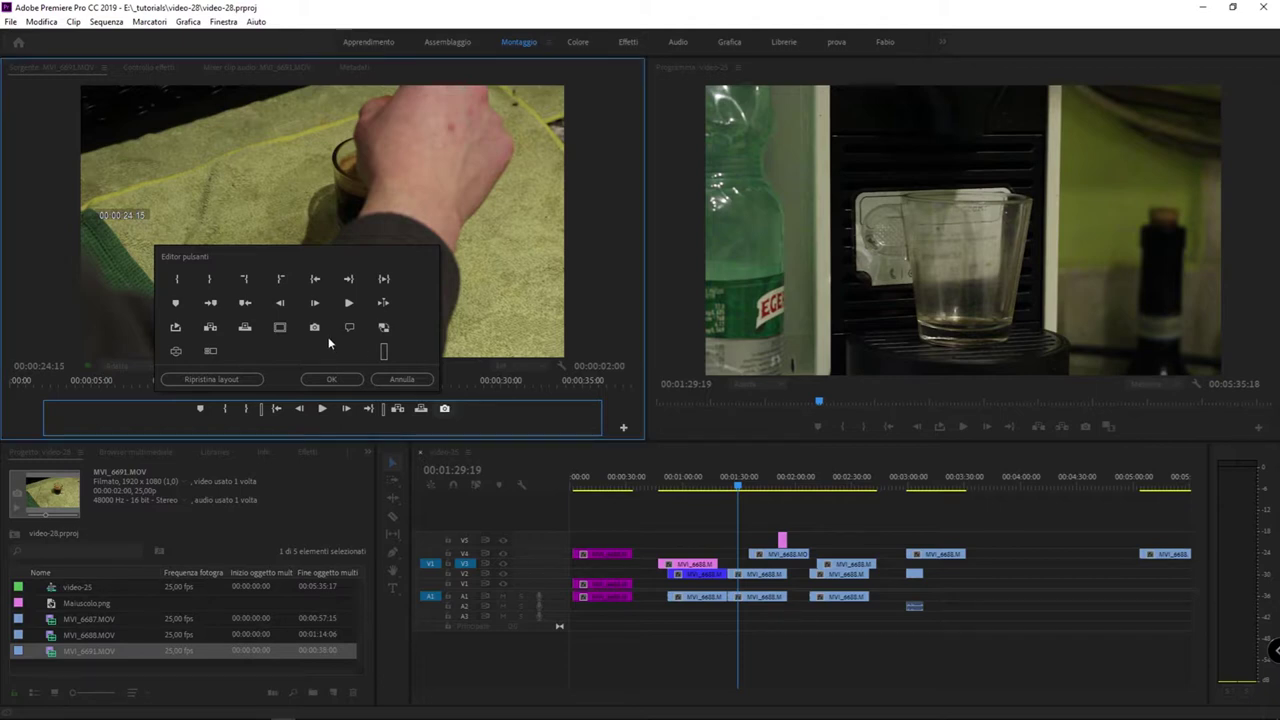
left_click_drag(327, 342, 327, 338)
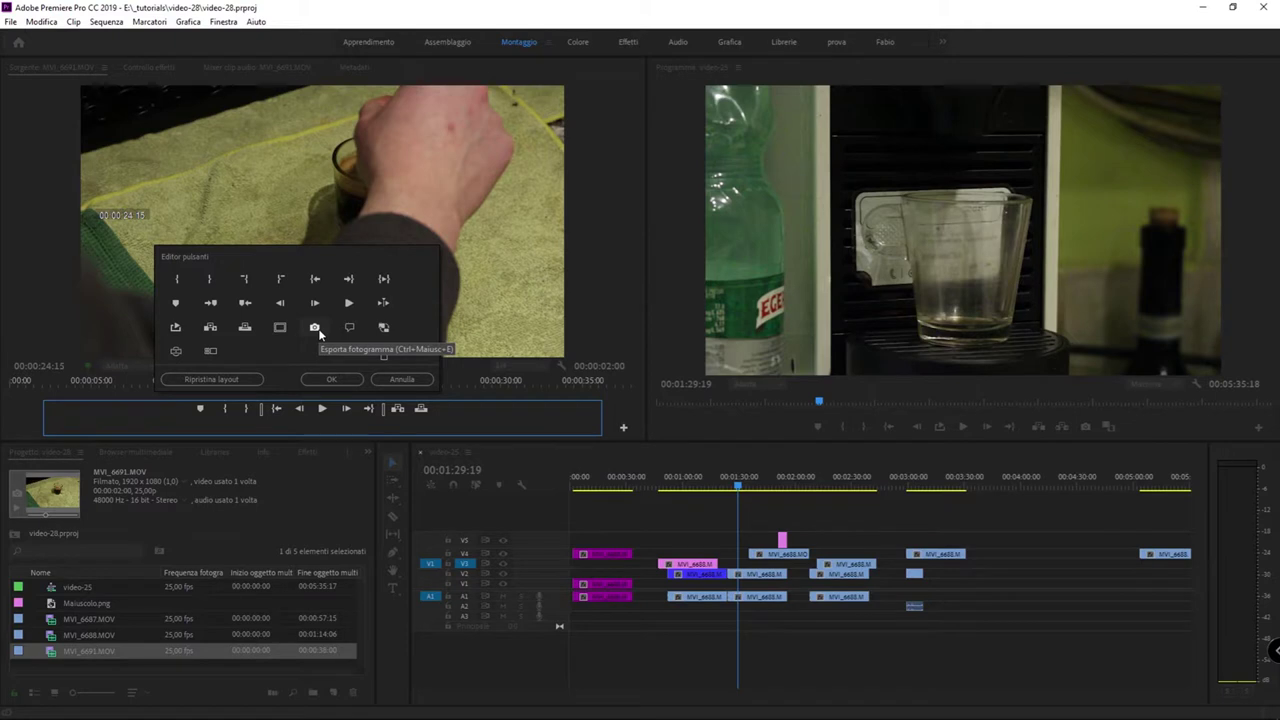
mouse_move(318, 333)
left_mouse_down()
mouse_move(397, 406)
mouse_move(429, 408)
left_mouse_up()
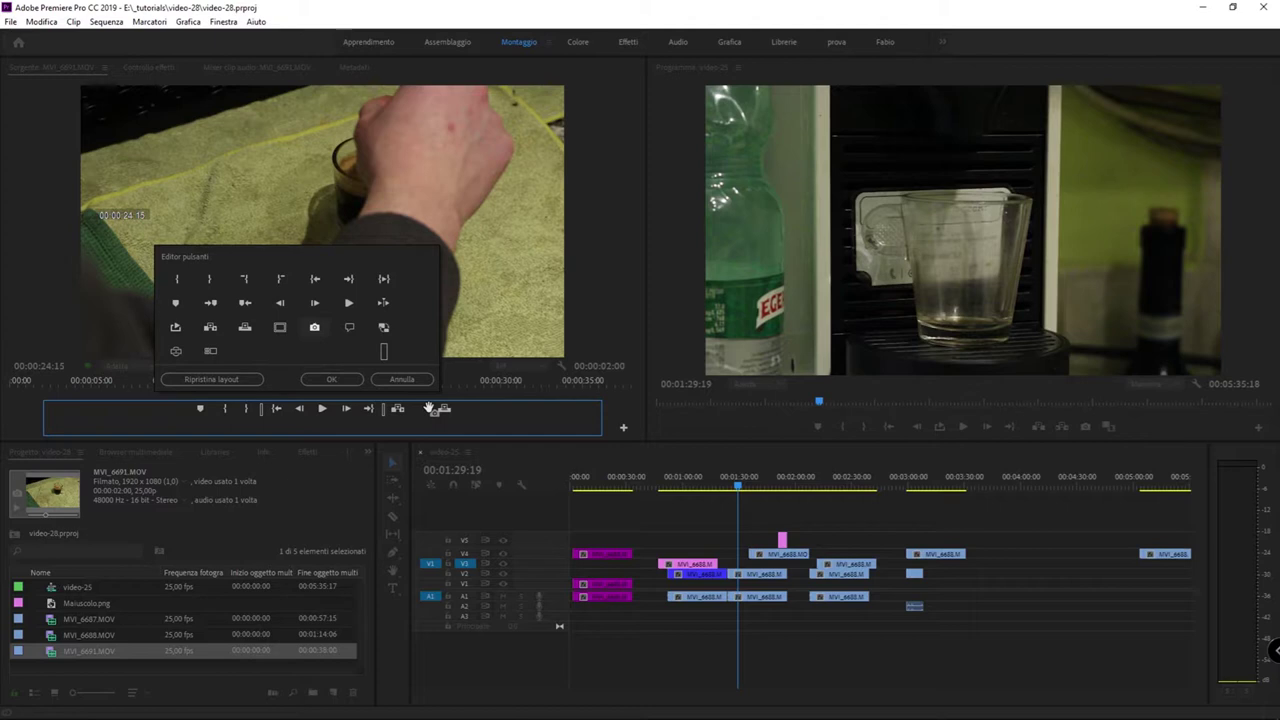
left_click_drag(428, 408, 441, 421)
left_click(331, 380)
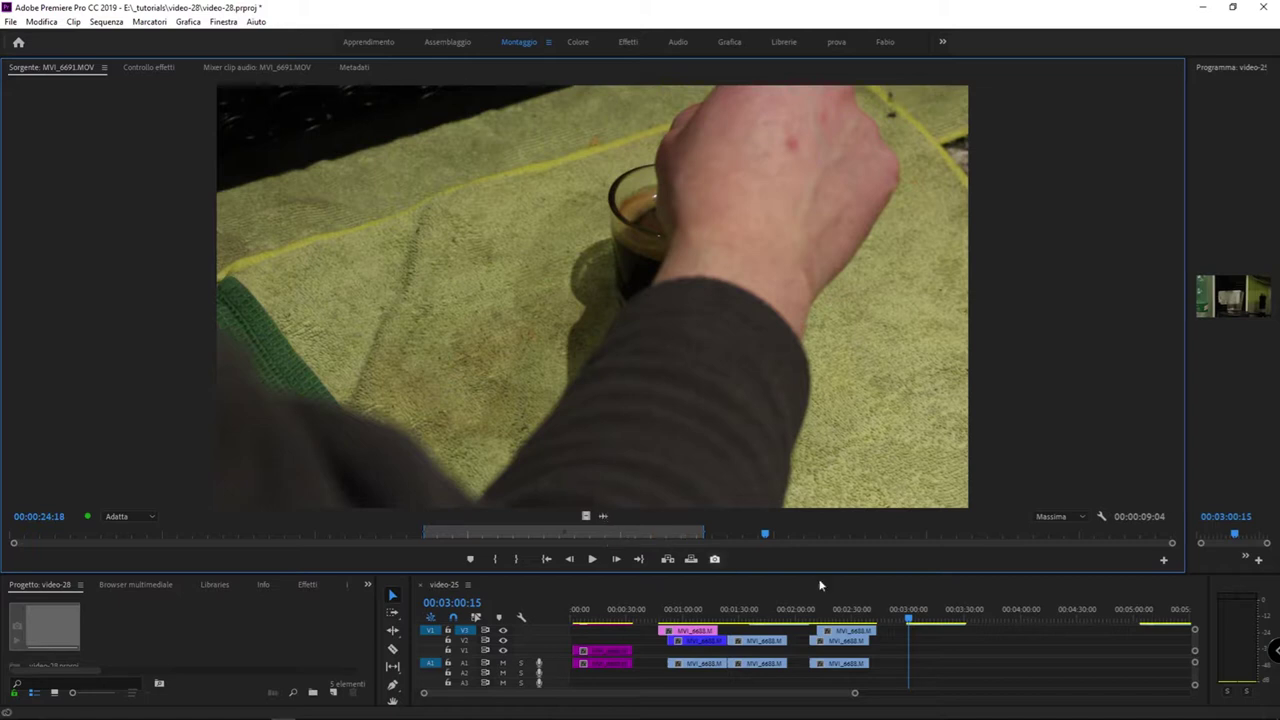
Place MVI_6691.MOV's video on V2 and its audio on A2 at 00:03:00:15
mouse_move(797, 575)
left_mouse_down()
mouse_move(797, 541)
mouse_move(660, 338)
left_mouse_up()
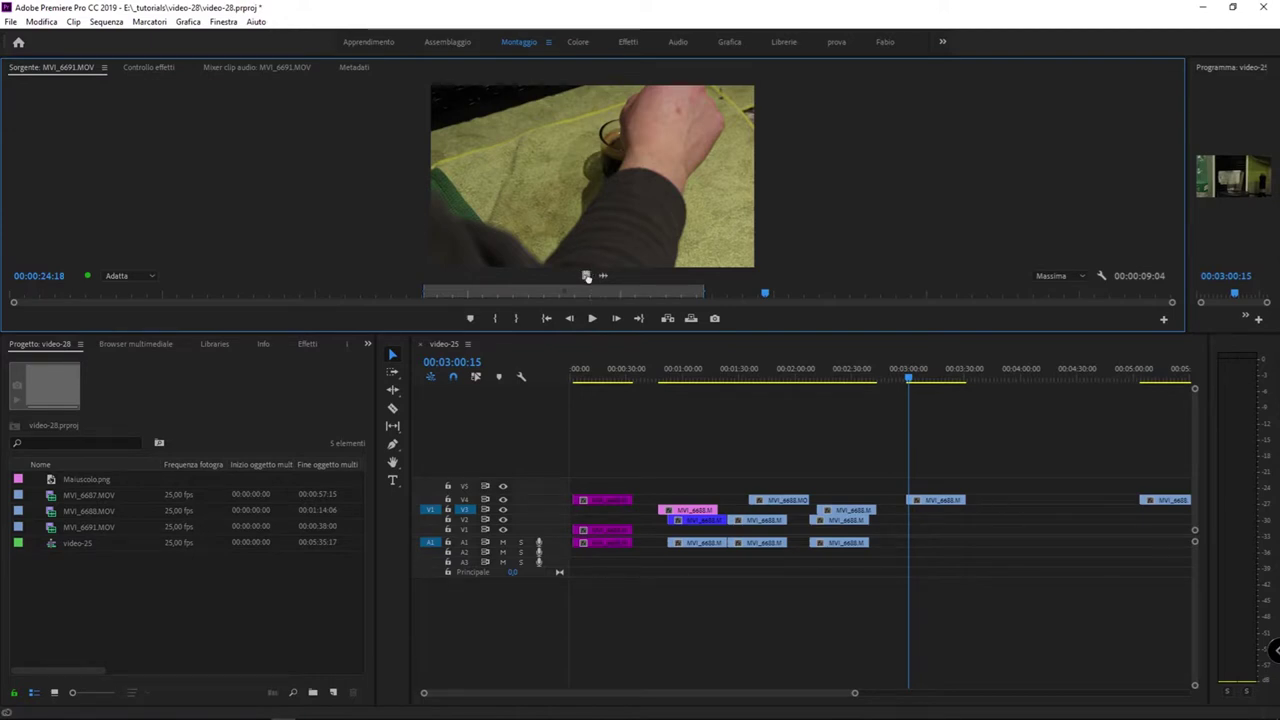
left_click_drag(586, 276, 1004, 512)
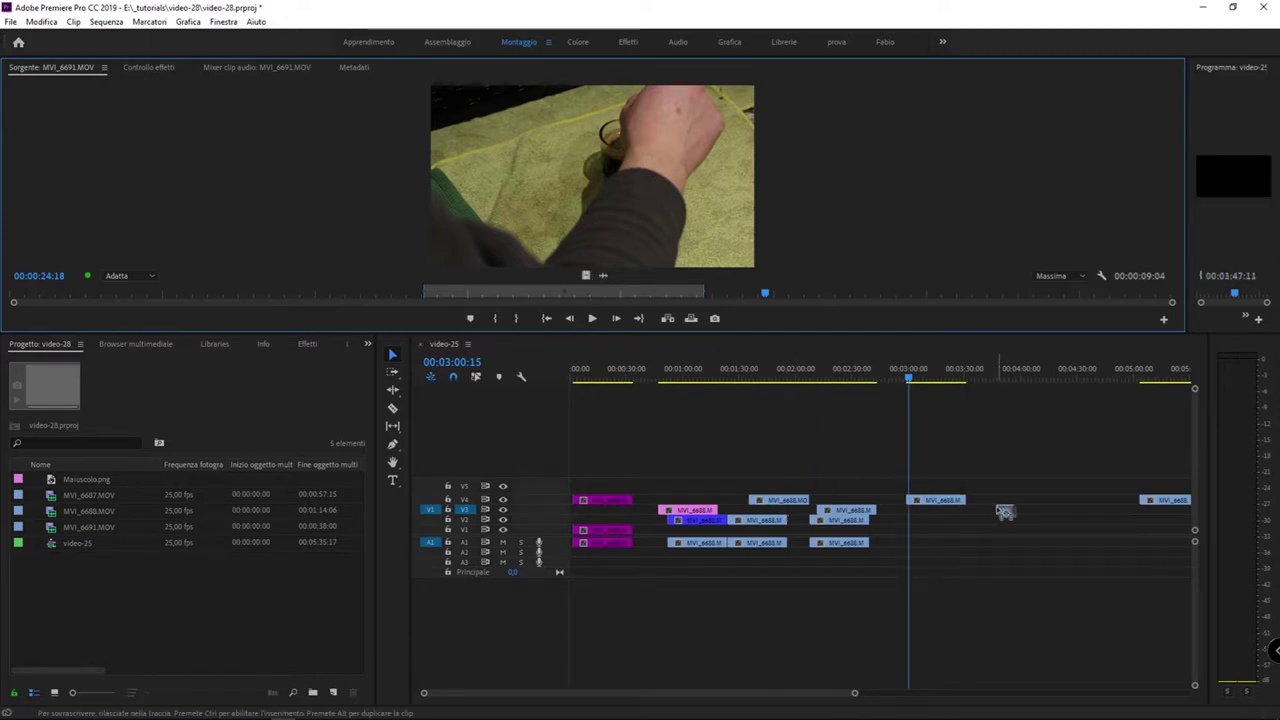
left_click_drag(1004, 512, 910, 519)
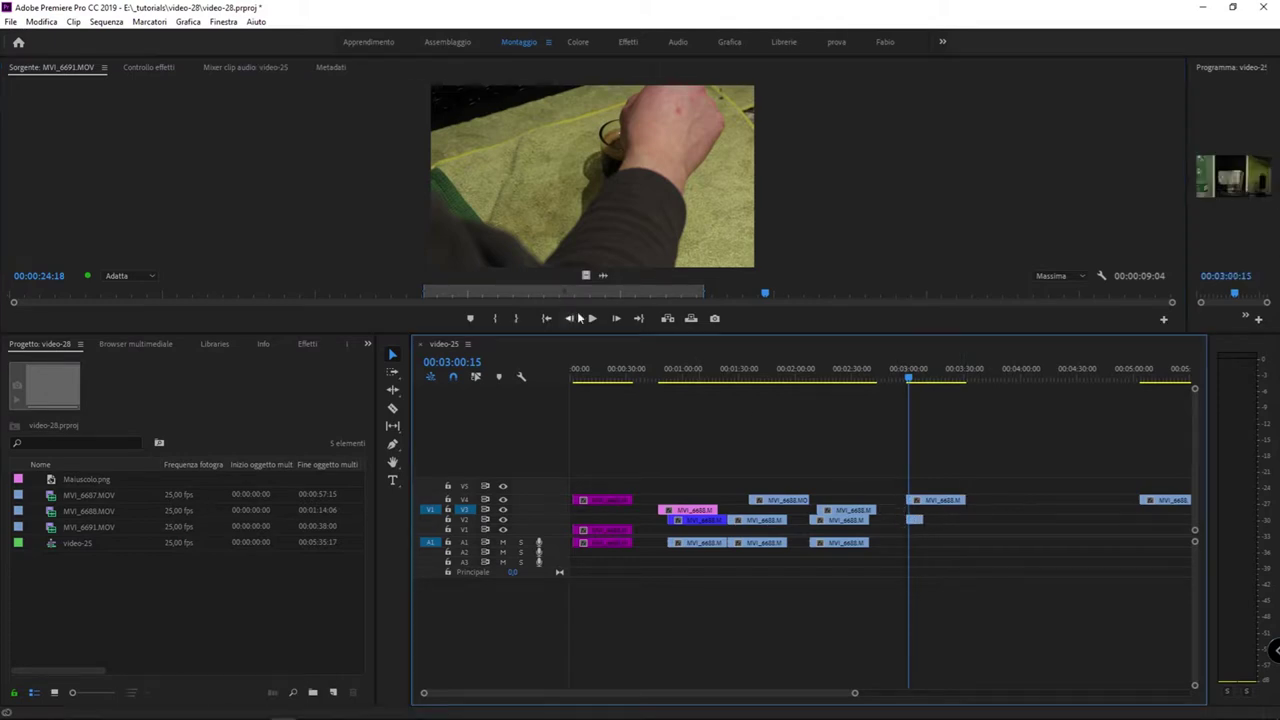
left_click(602, 276)
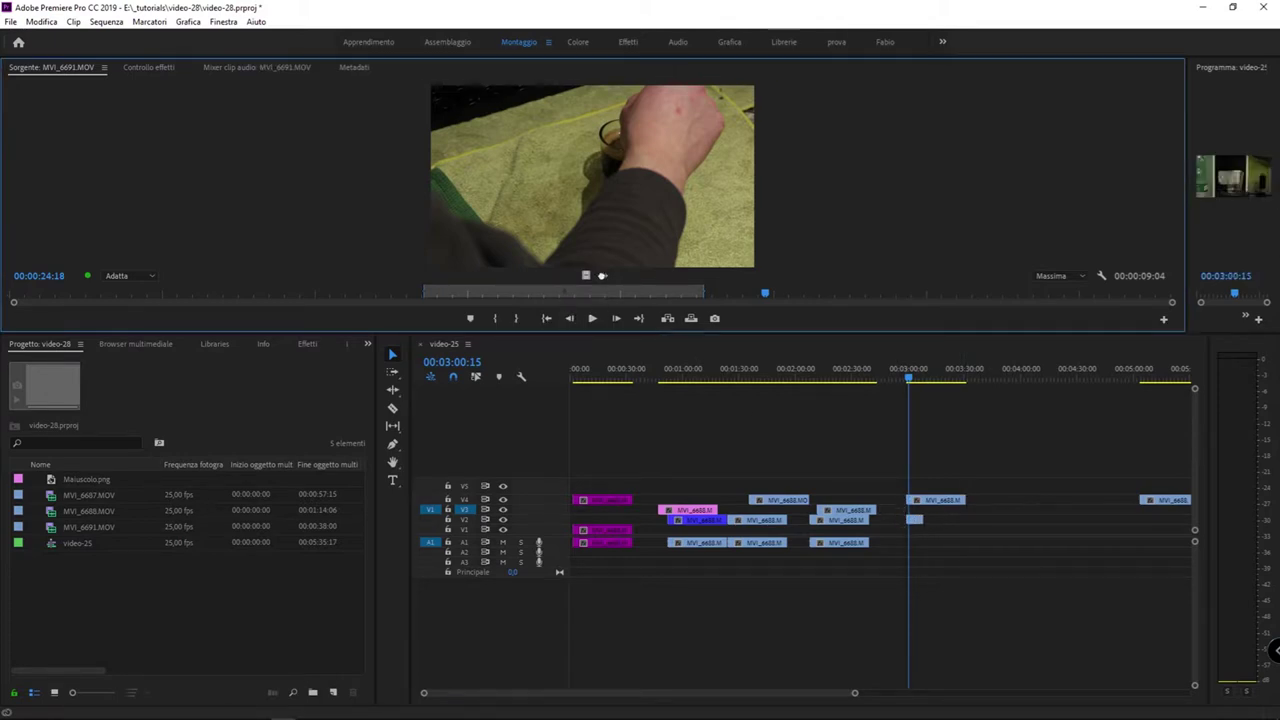
left_click_drag(602, 276, 925, 565)
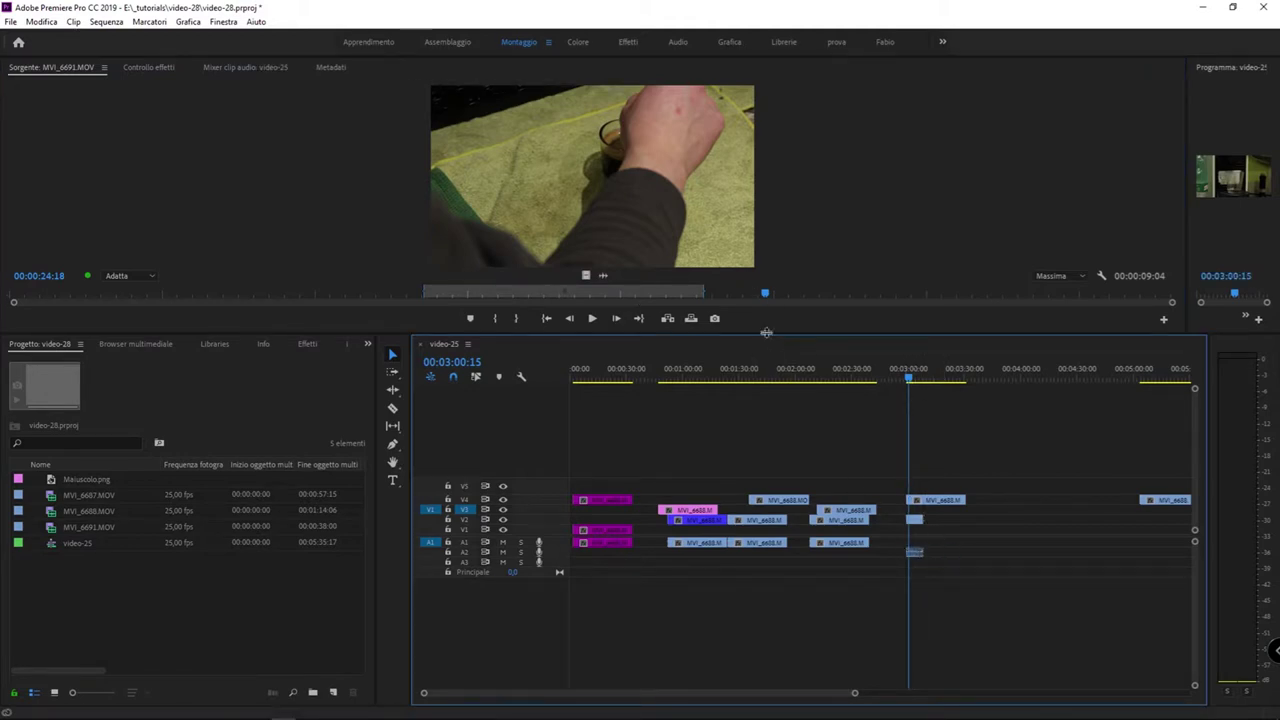
left_click_drag(766, 333, 722, 606)
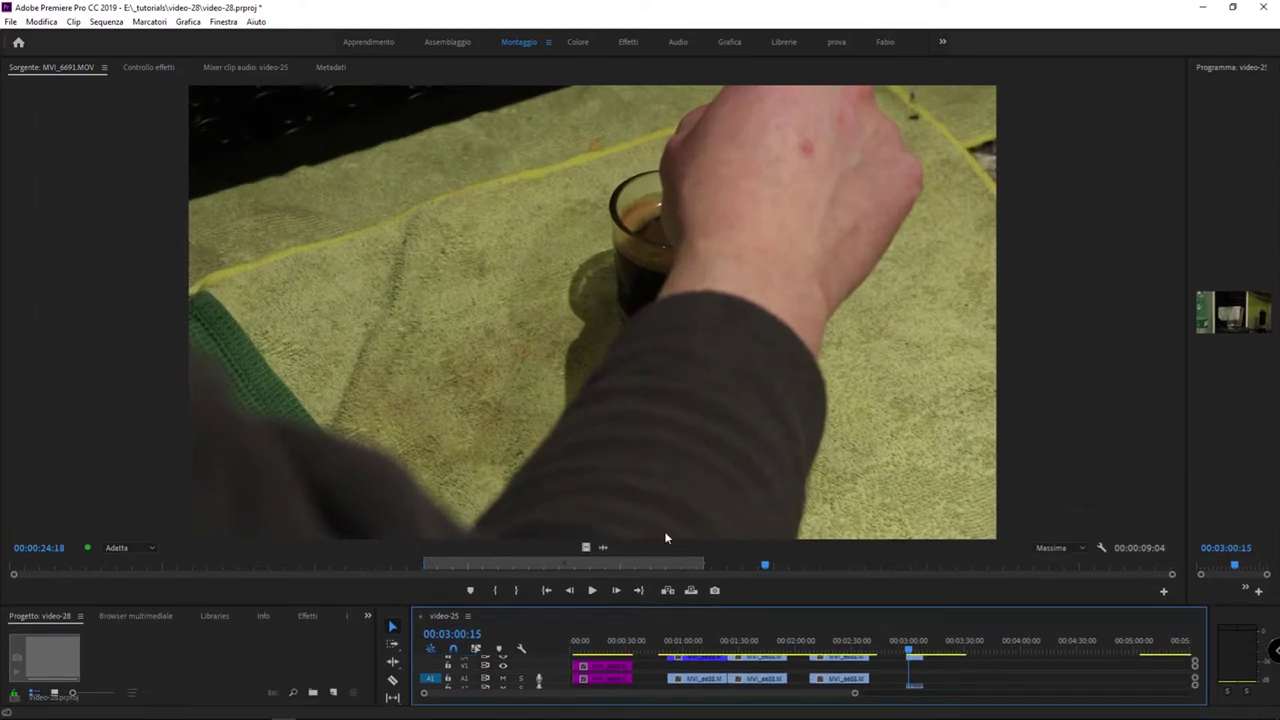
Switch the Source monitor from the waveform to the clip's video and widen the Program monitor
left_click(601, 548)
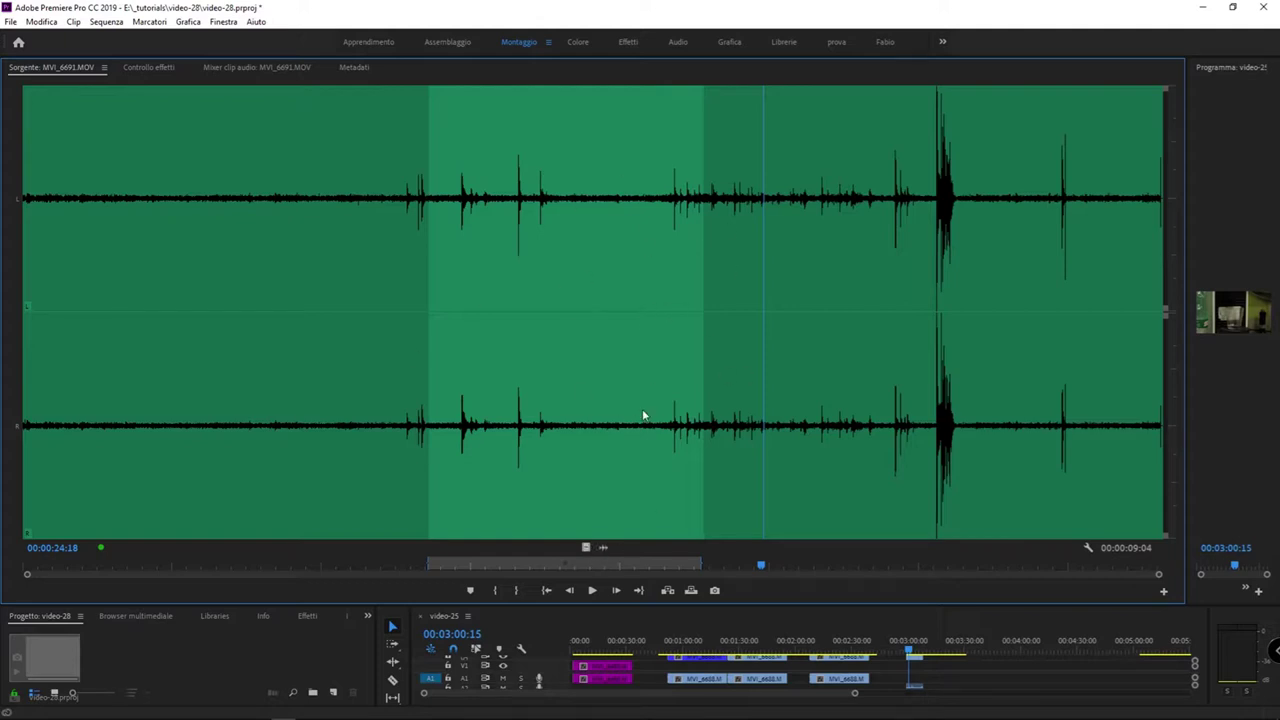
left_click(585, 548)
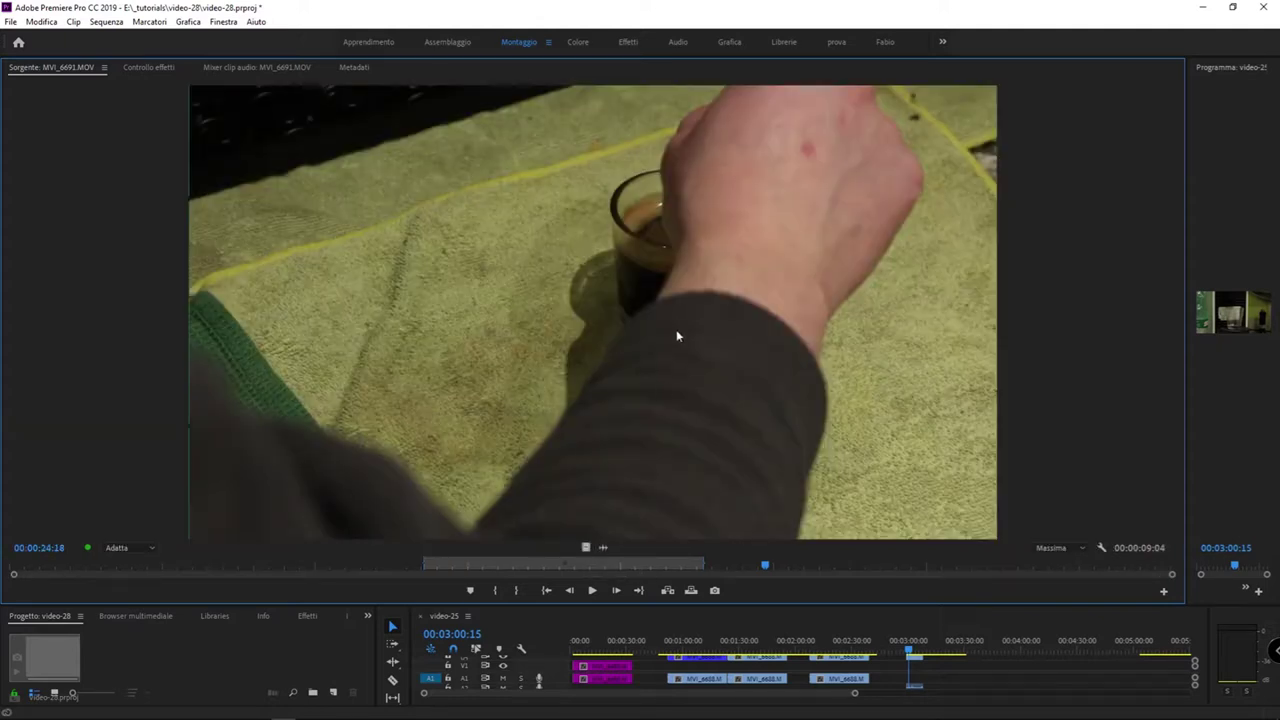
left_click_drag(1188, 145, 1185, 145)
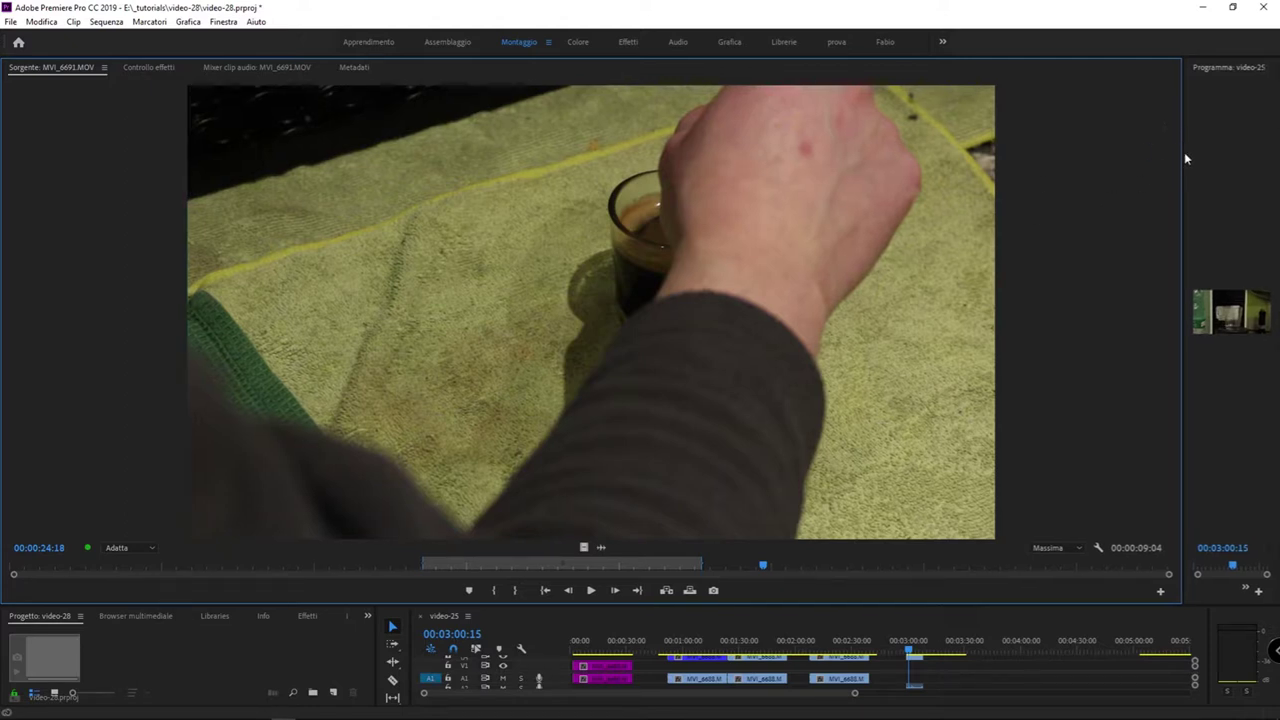
mouse_move(1184, 153)
left_mouse_down()
mouse_move(893, 204)
mouse_move(695, 220)
left_mouse_up()
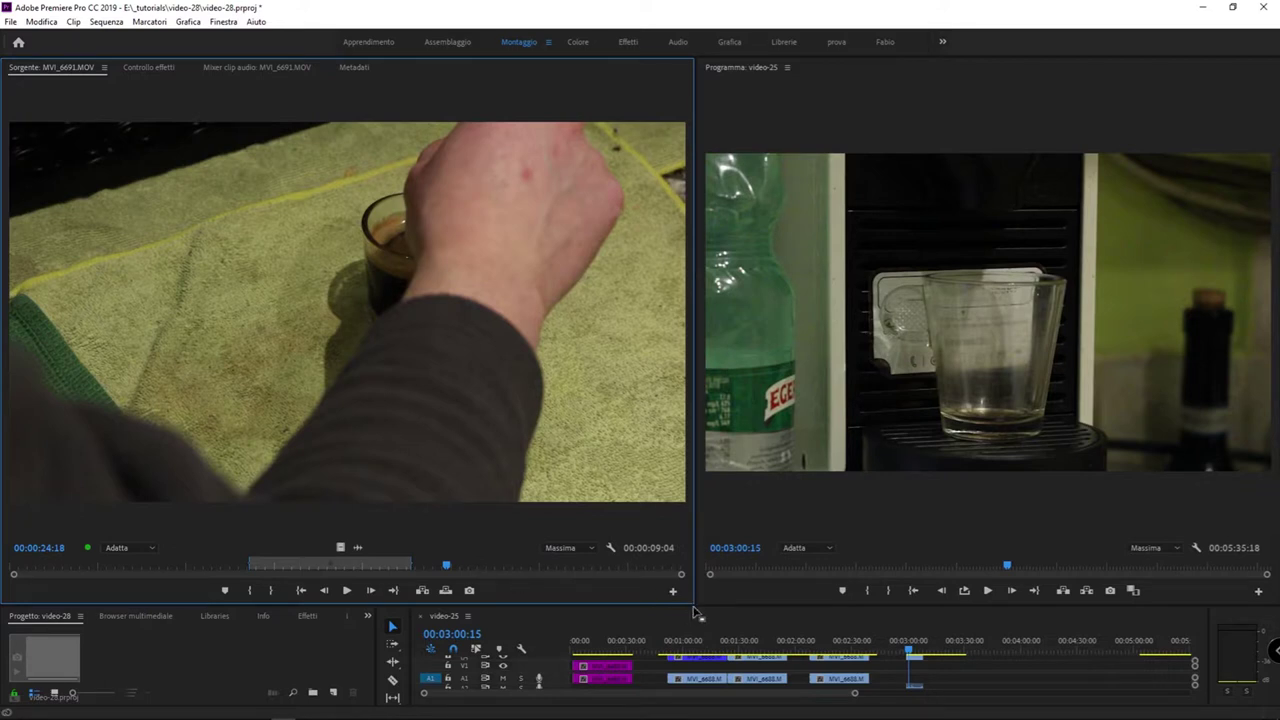
Resize the panels so the Program monitor matches the Source monitor's size
mouse_move(697, 613)
left_mouse_down()
mouse_move(643, 620)
mouse_move(652, 481)
left_mouse_up()
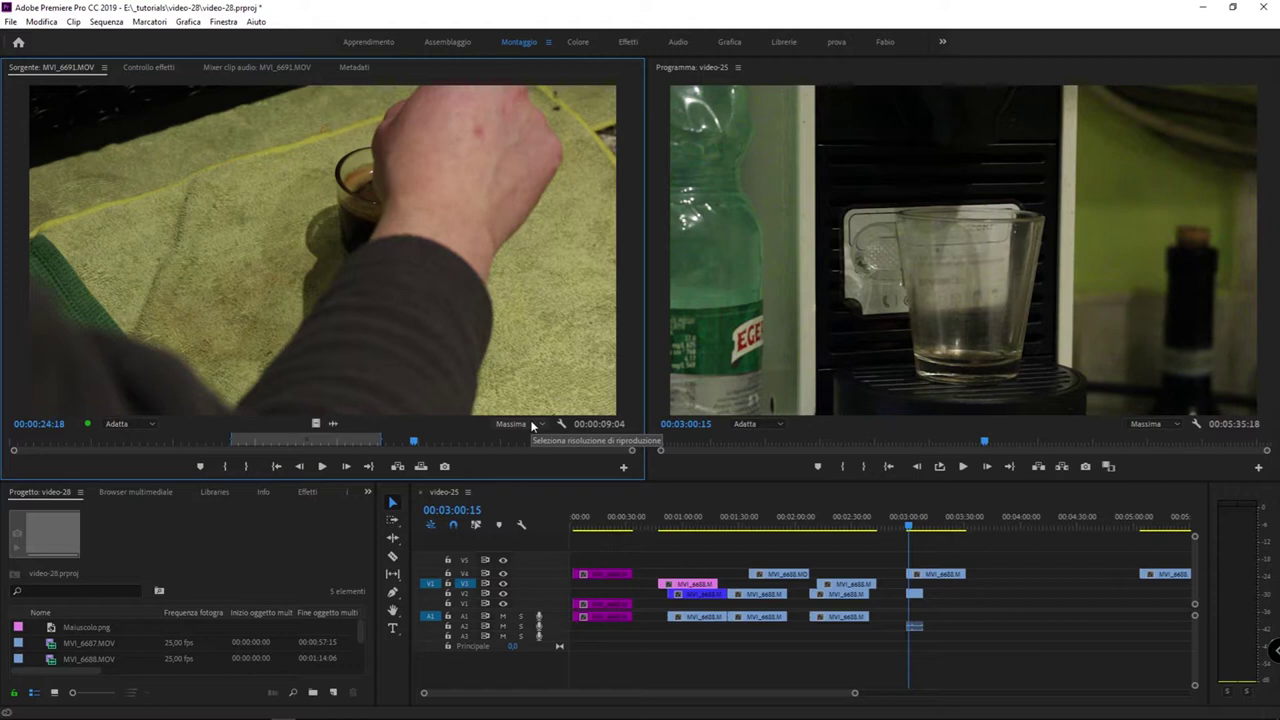
Lower the Source monitor's playback resolution from Massima to 1/4
left_click(528, 424)
left_click(512, 465)
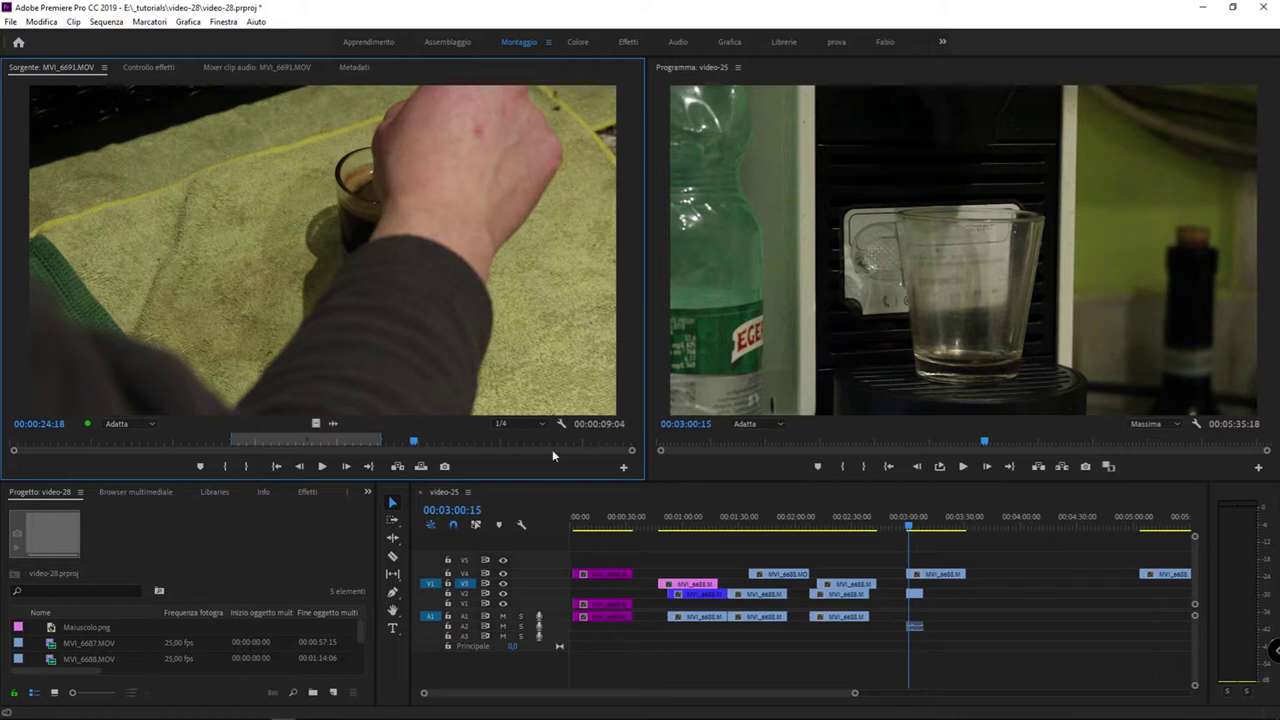
left_click(514, 424)
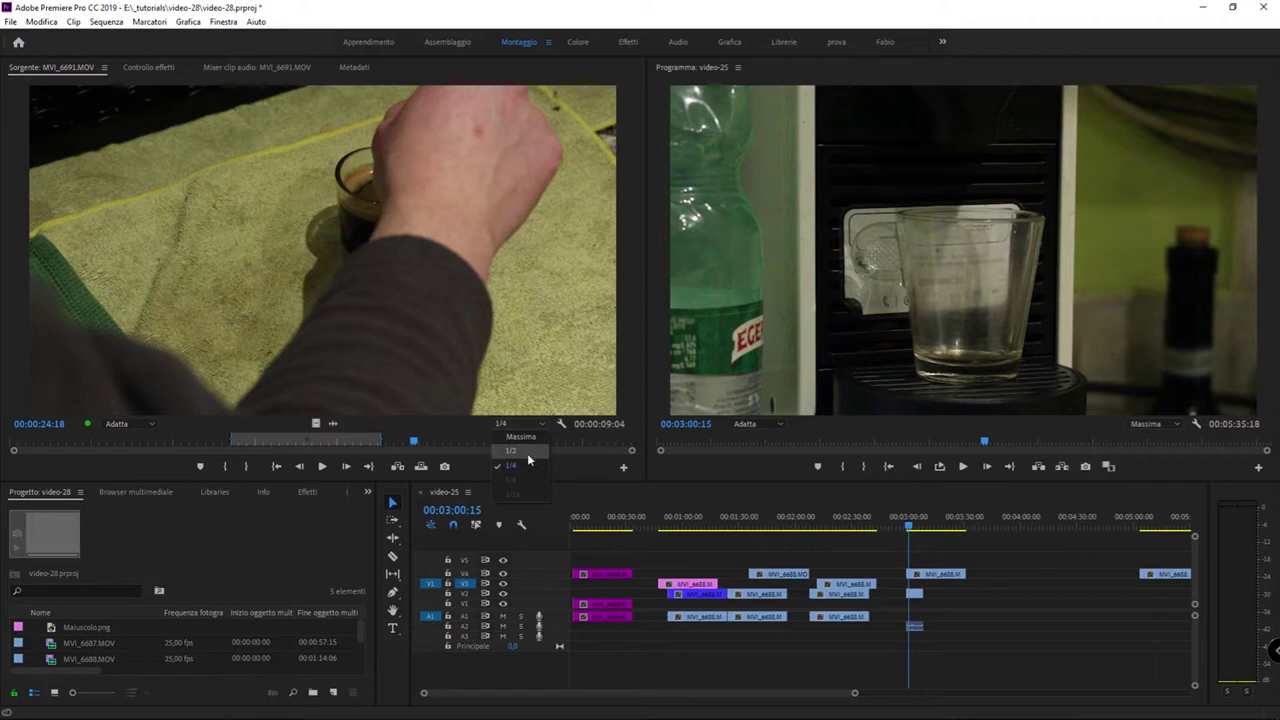
left_click(527, 463)
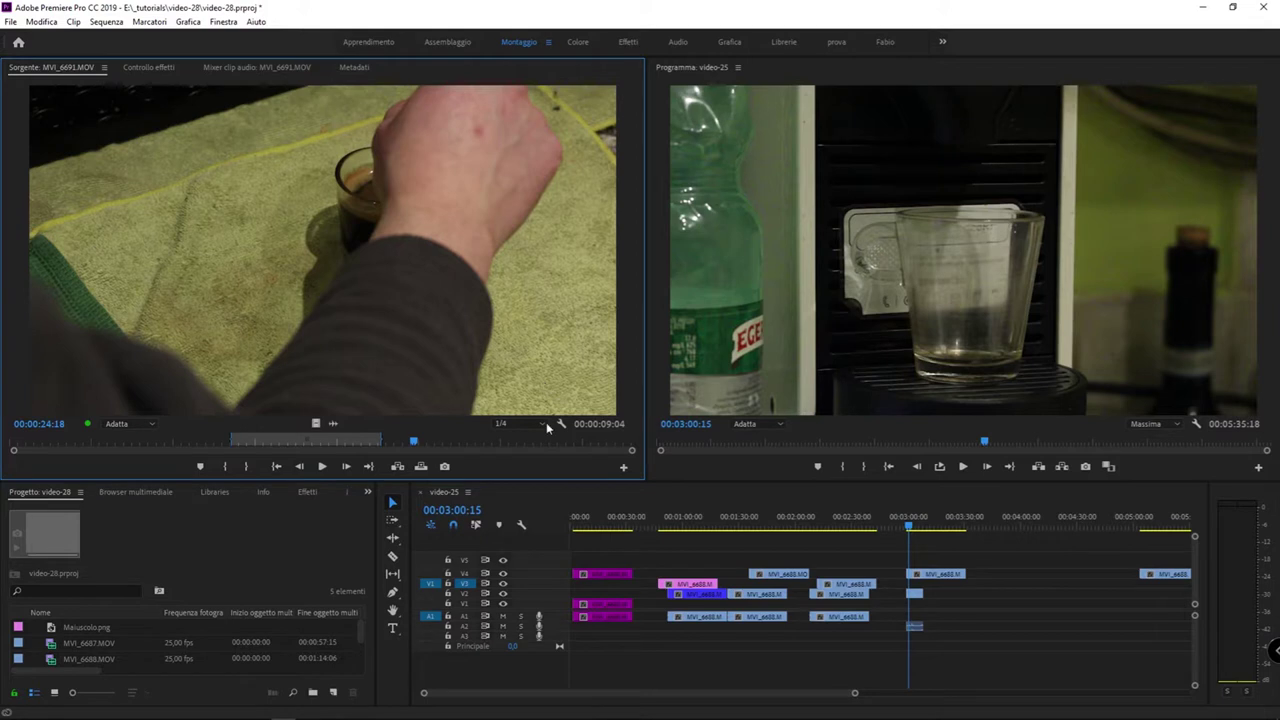
left_click(520, 425)
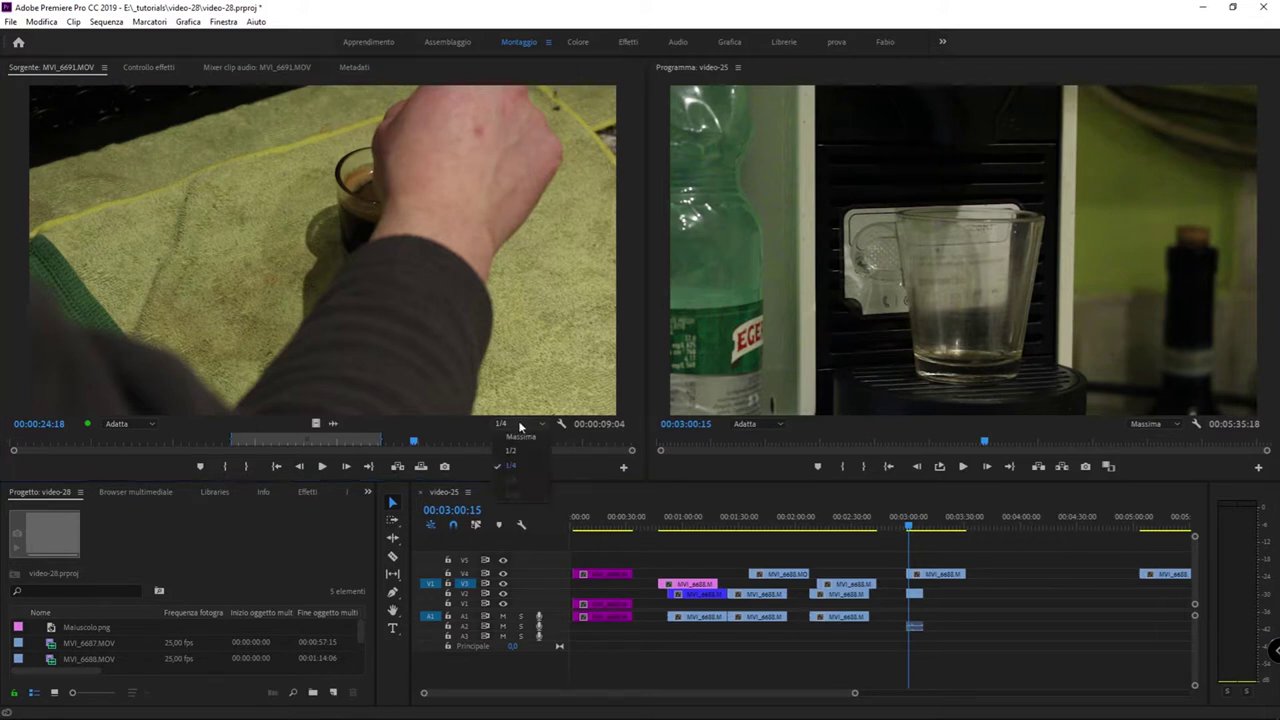
left_click(528, 472)
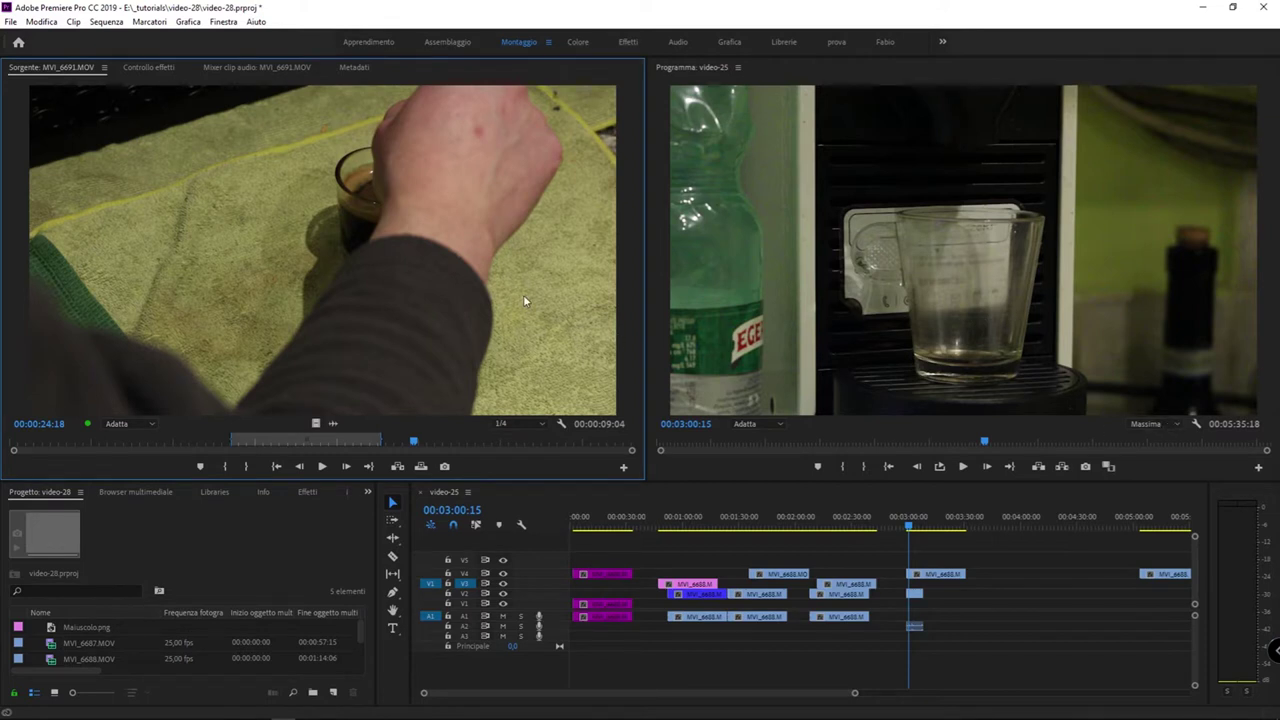
Leave the Program monitor's playback resolution at Massima
left_click(907, 314)
left_click(1147, 425)
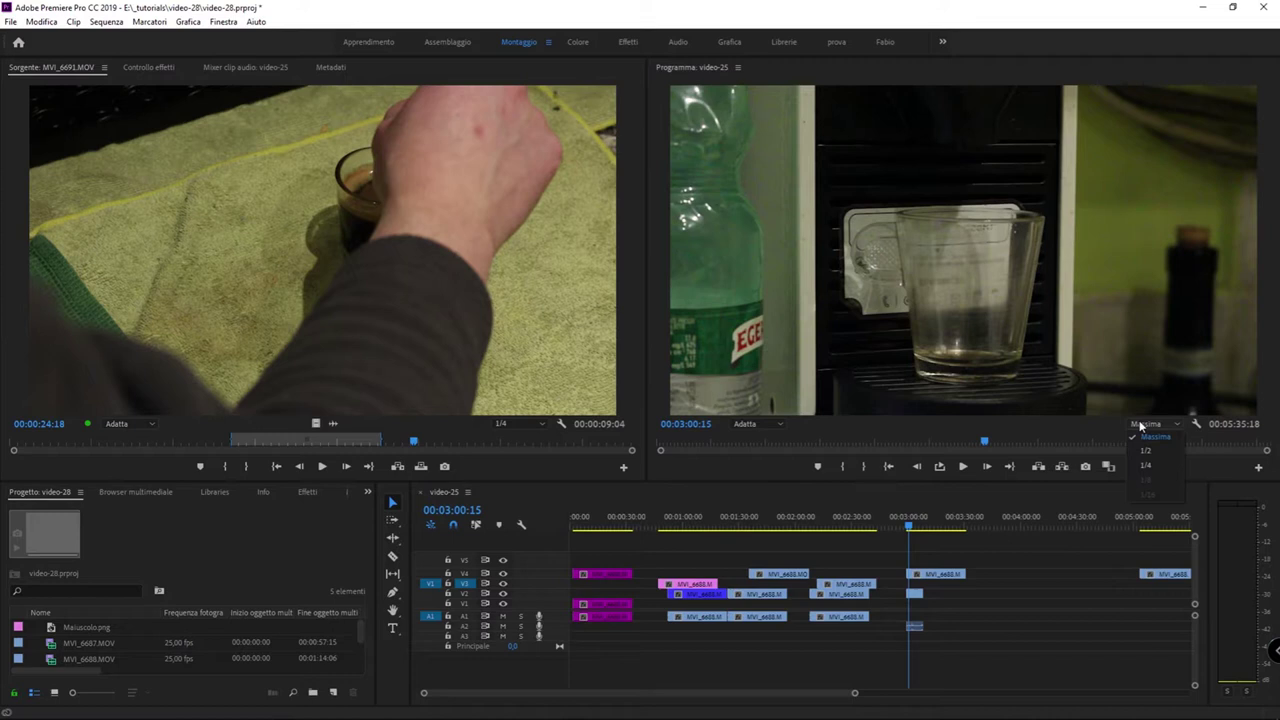
left_click(1130, 352)
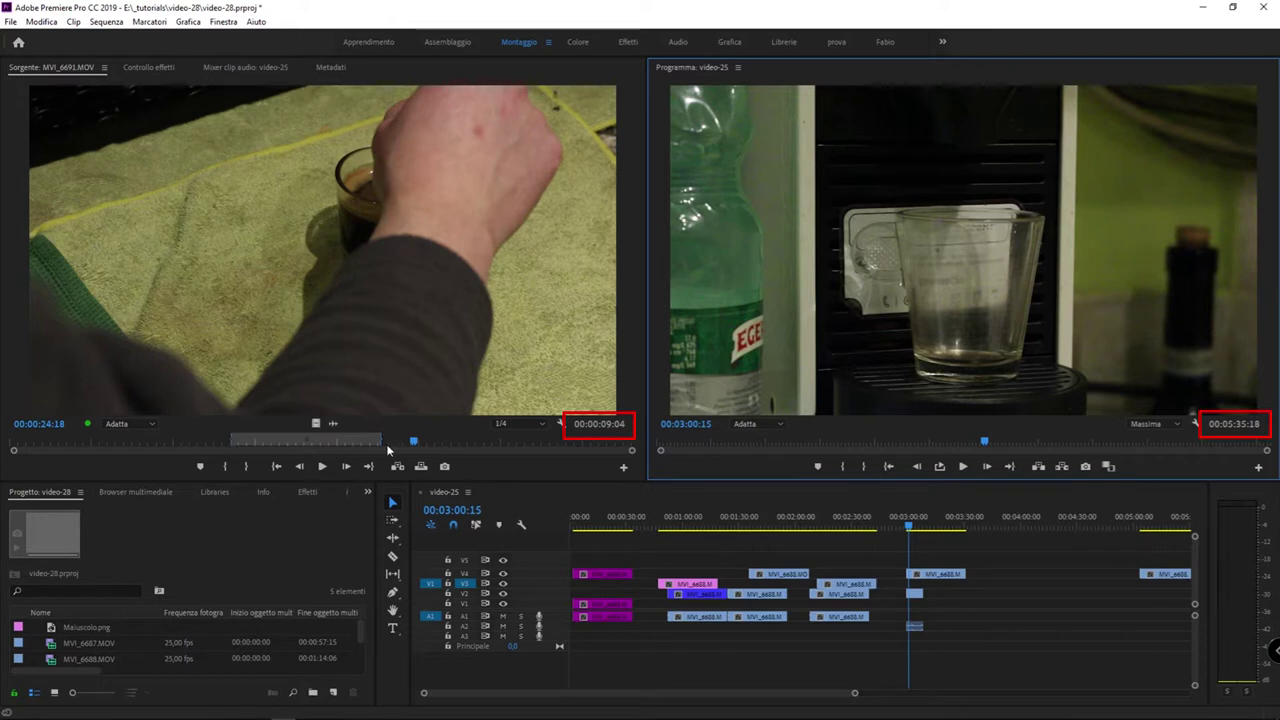
Adjust the source out point until the marked range lasts 00:00:02:00, then go to In
mouse_move(382, 440)
left_mouse_down()
mouse_move(474, 436)
mouse_move(343, 441)
left_mouse_up()
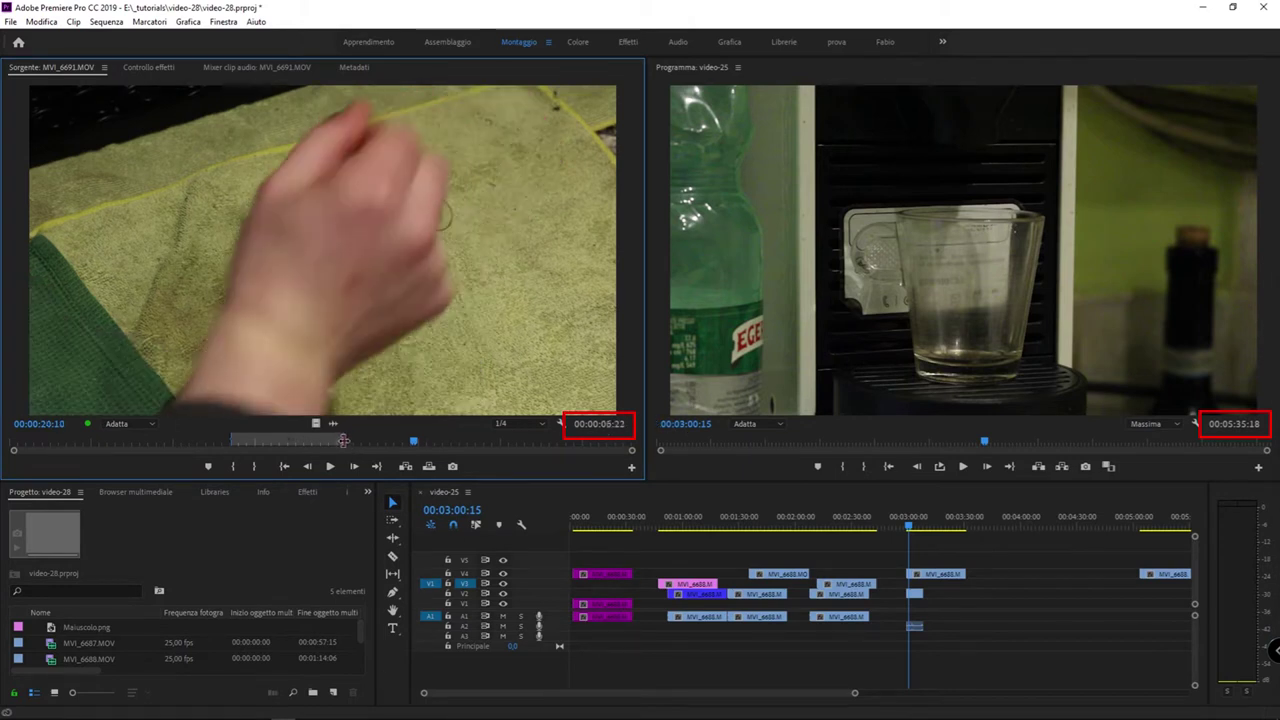
left_click_drag(343, 440, 469, 442)
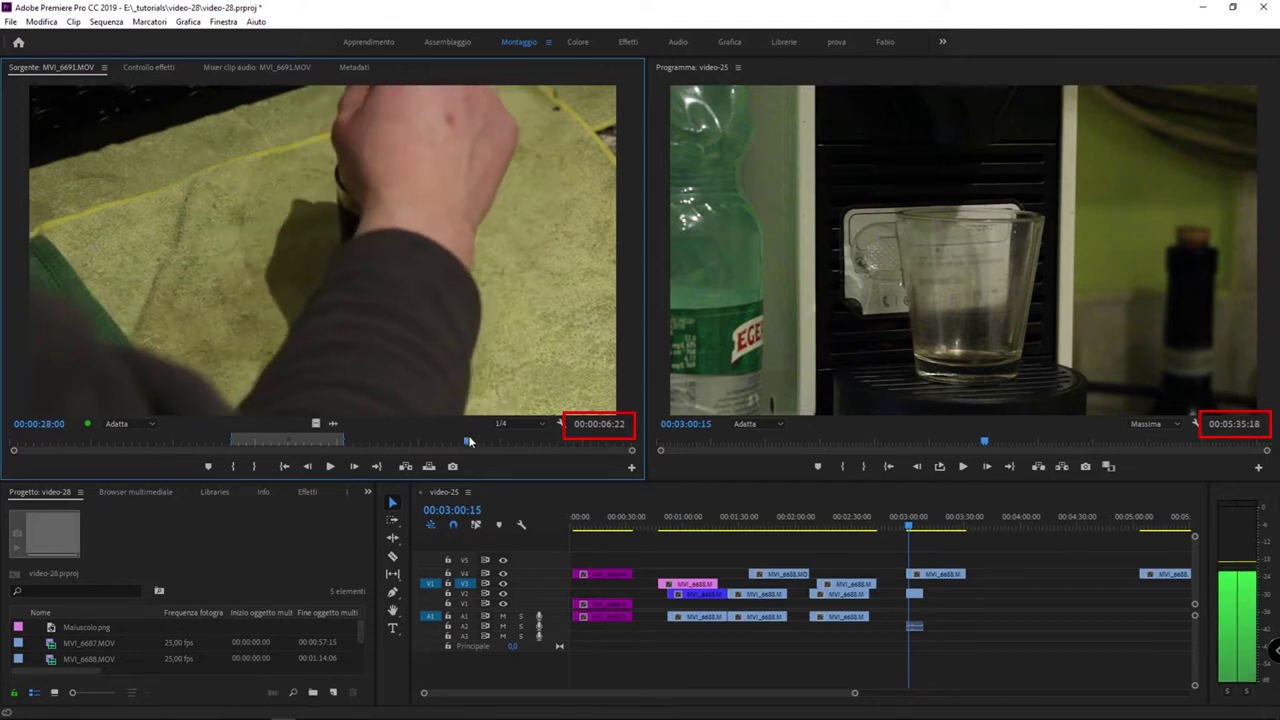
key("o")
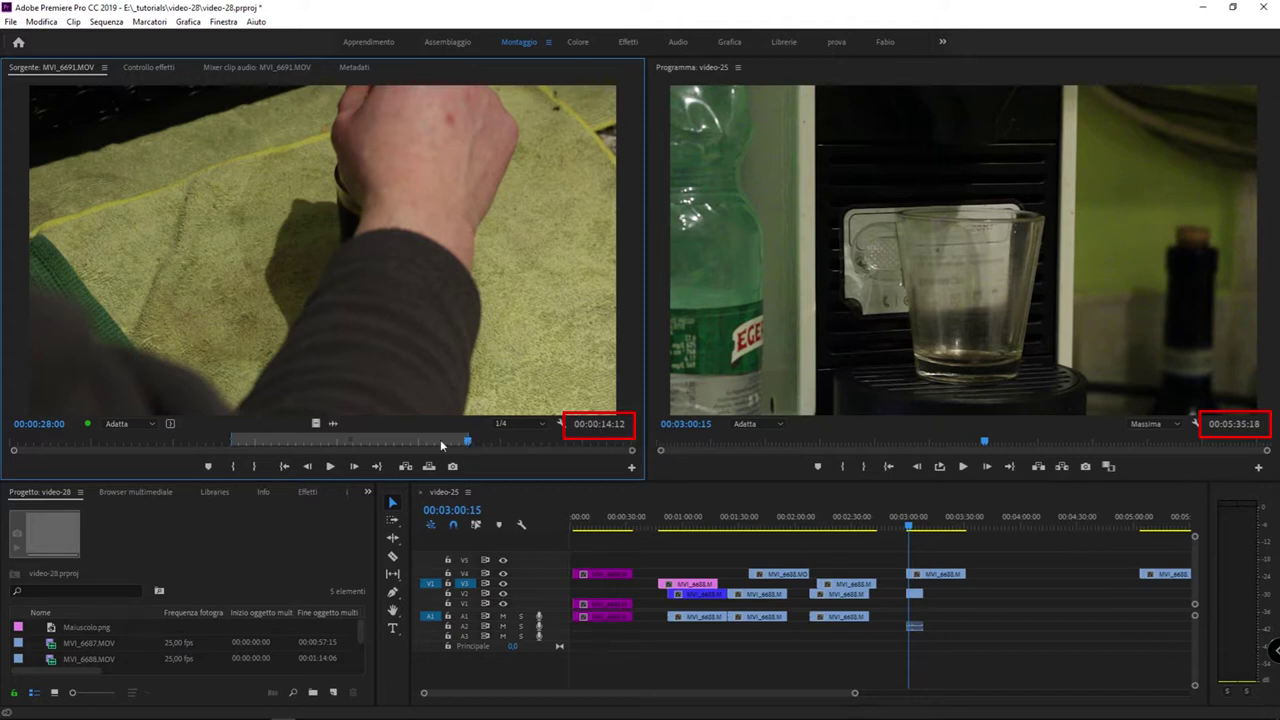
left_click(440, 441)
left_click_drag(469, 440, 264, 444)
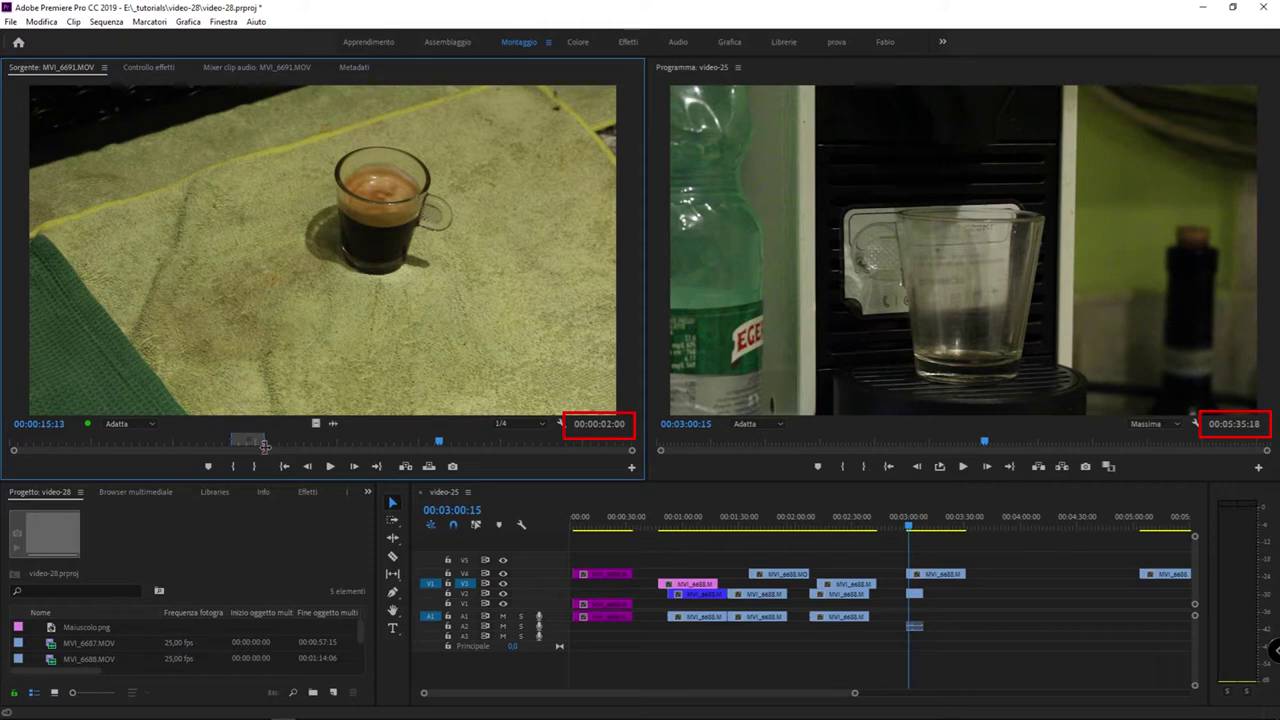
left_click_drag(264, 444, 265, 446)
left_click(237, 441)
left_click(925, 397)
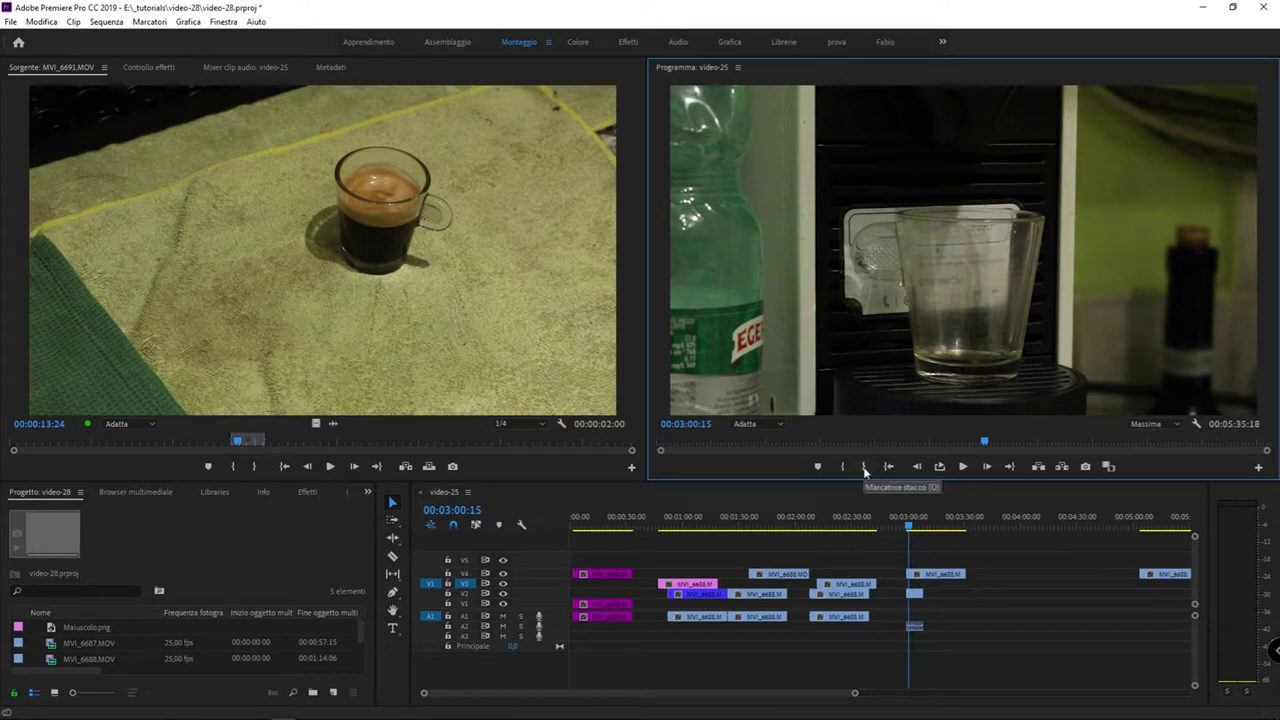
right_click(556, 428)
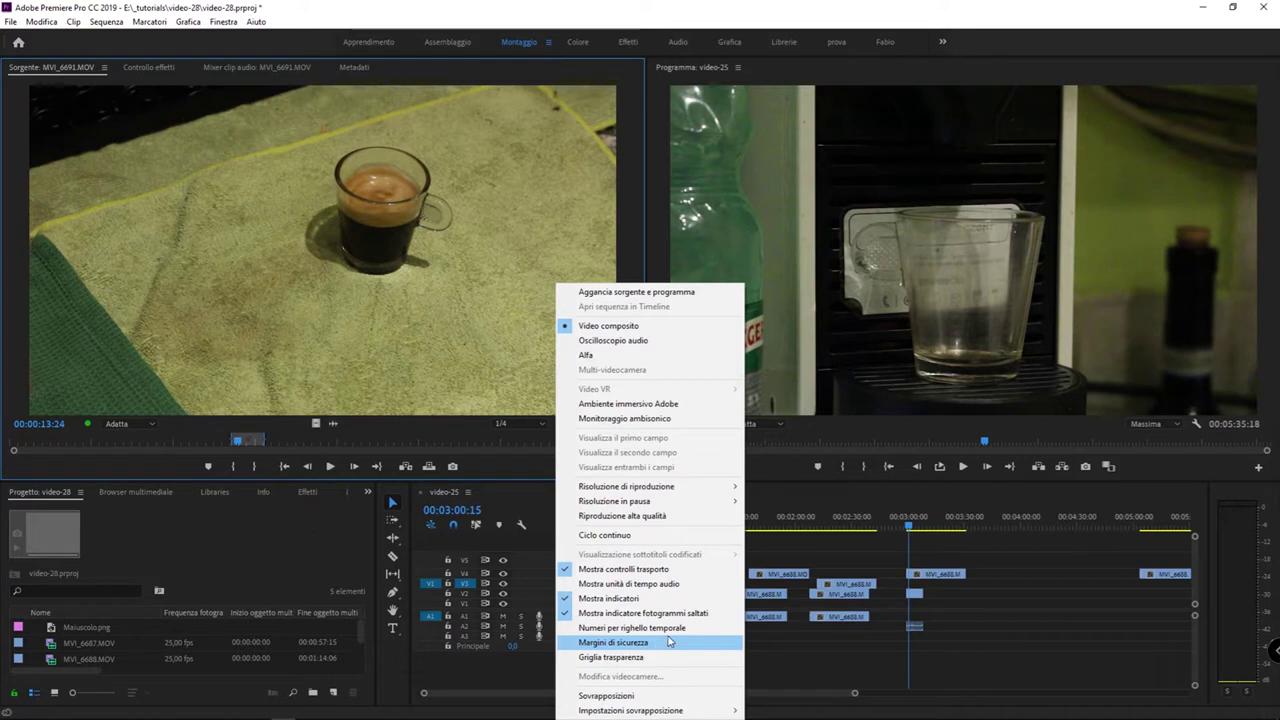
left_click(822, 265)
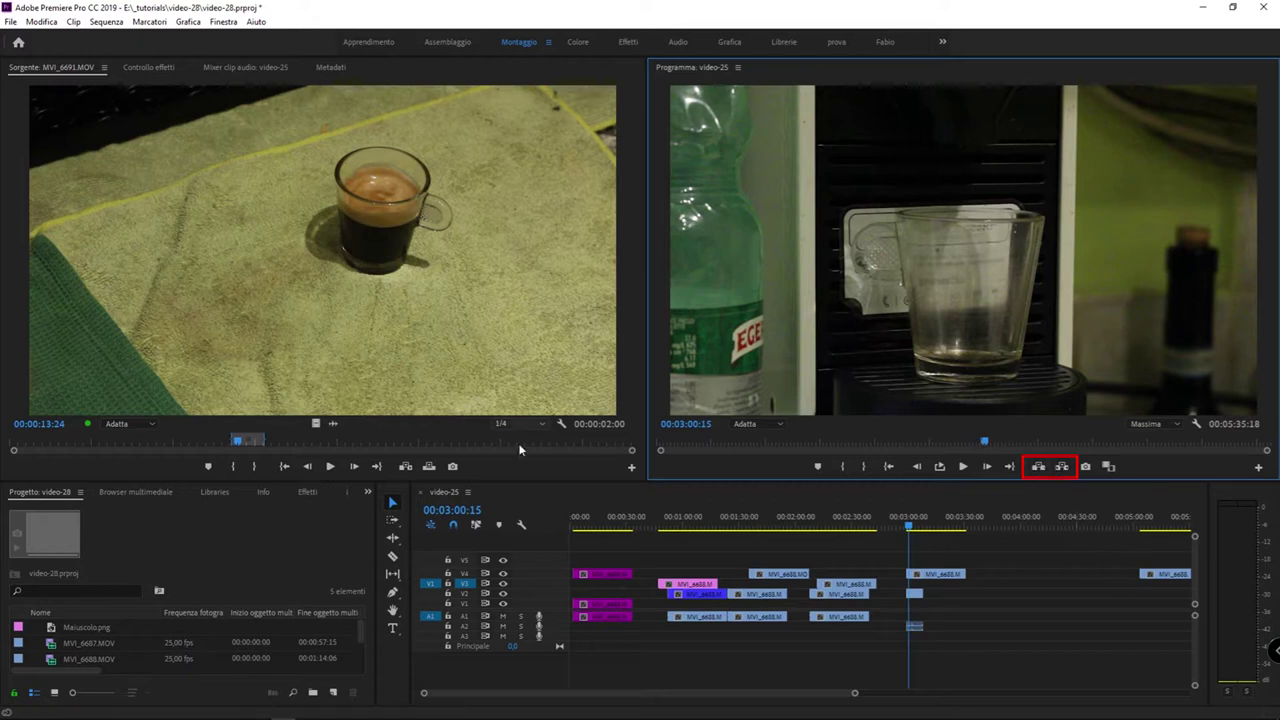
Open the Source monitor's wrench settings menu listing display options
left_click(557, 423)
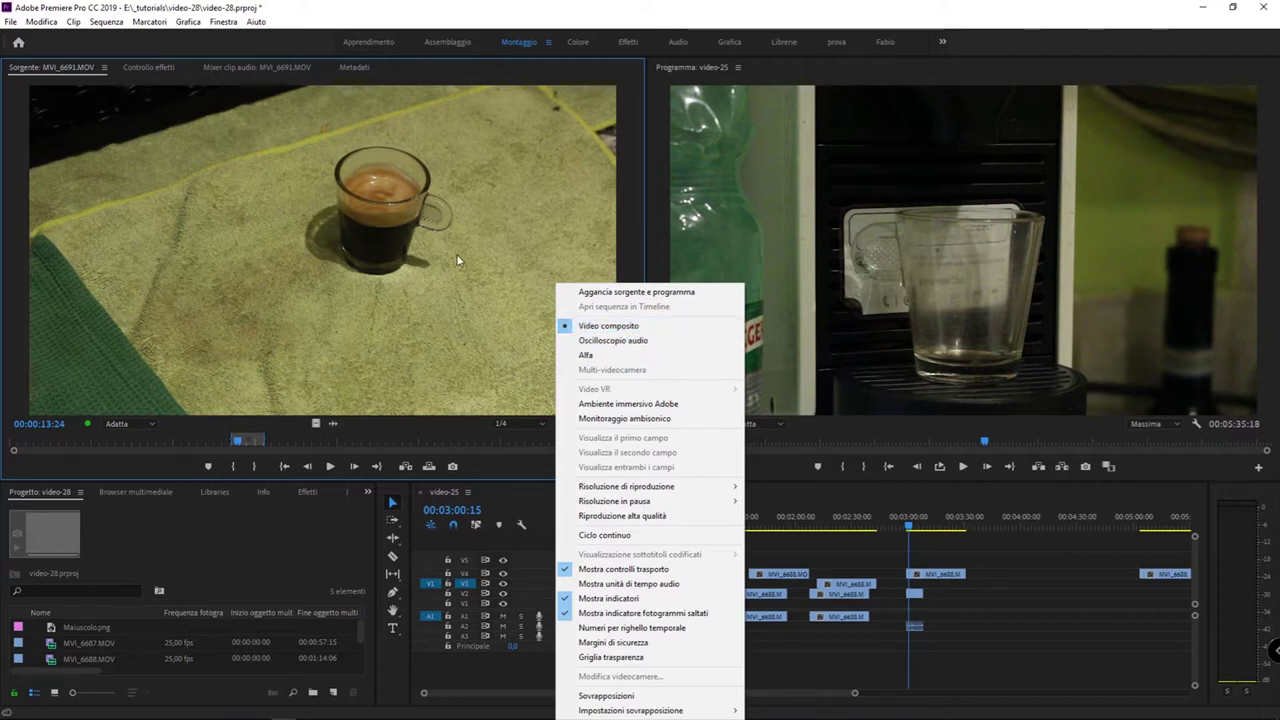
Show the source clip's audio waveform and toggle the Source view between video and audio
left_click(245, 301)
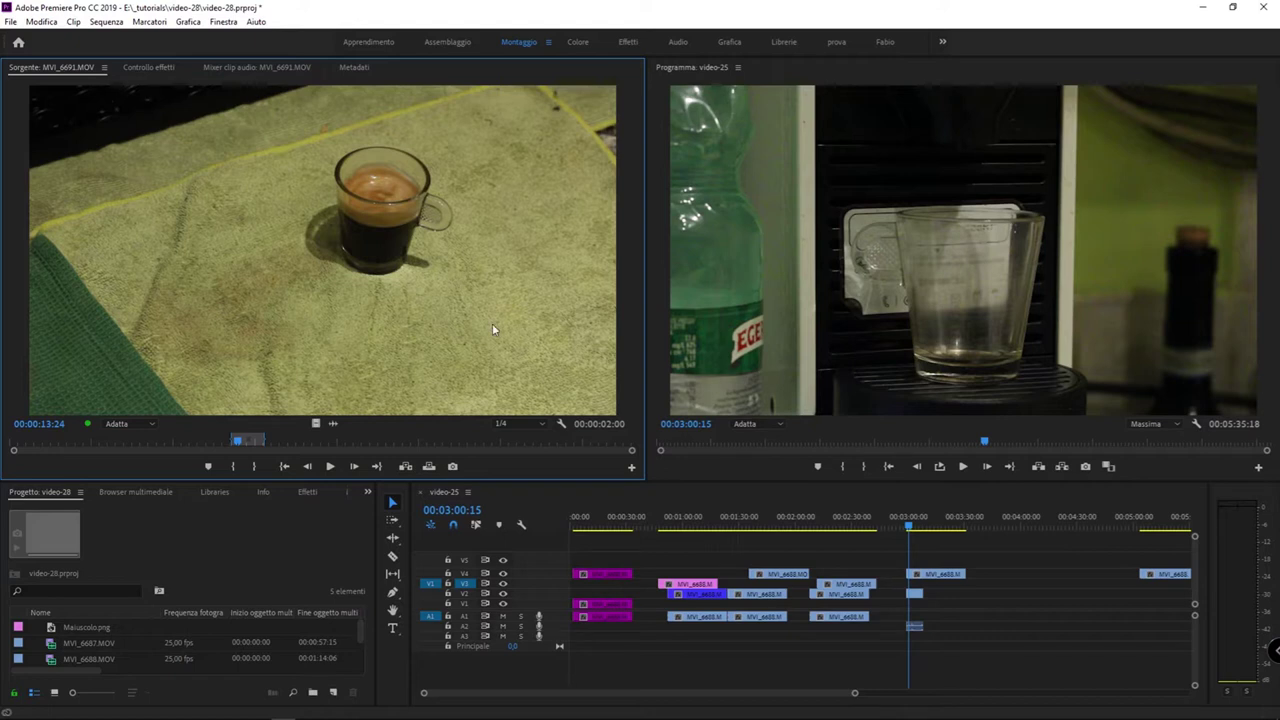
left_click(561, 424)
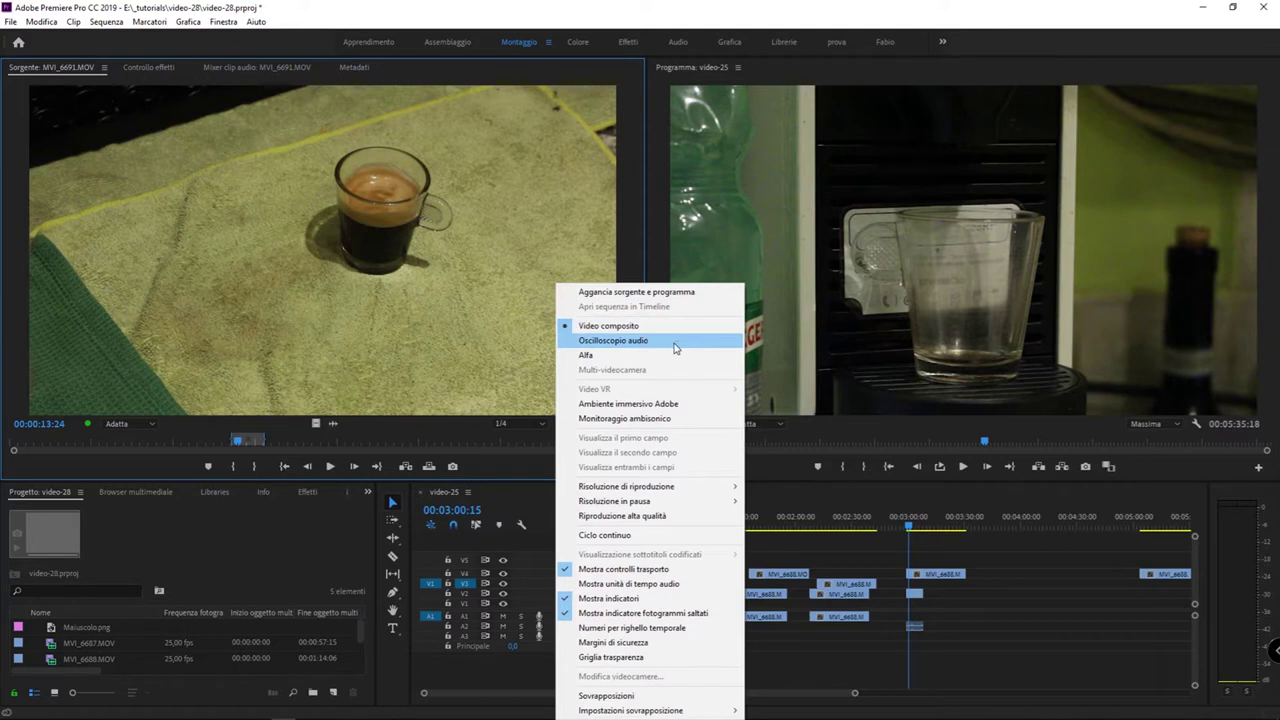
left_click(644, 342)
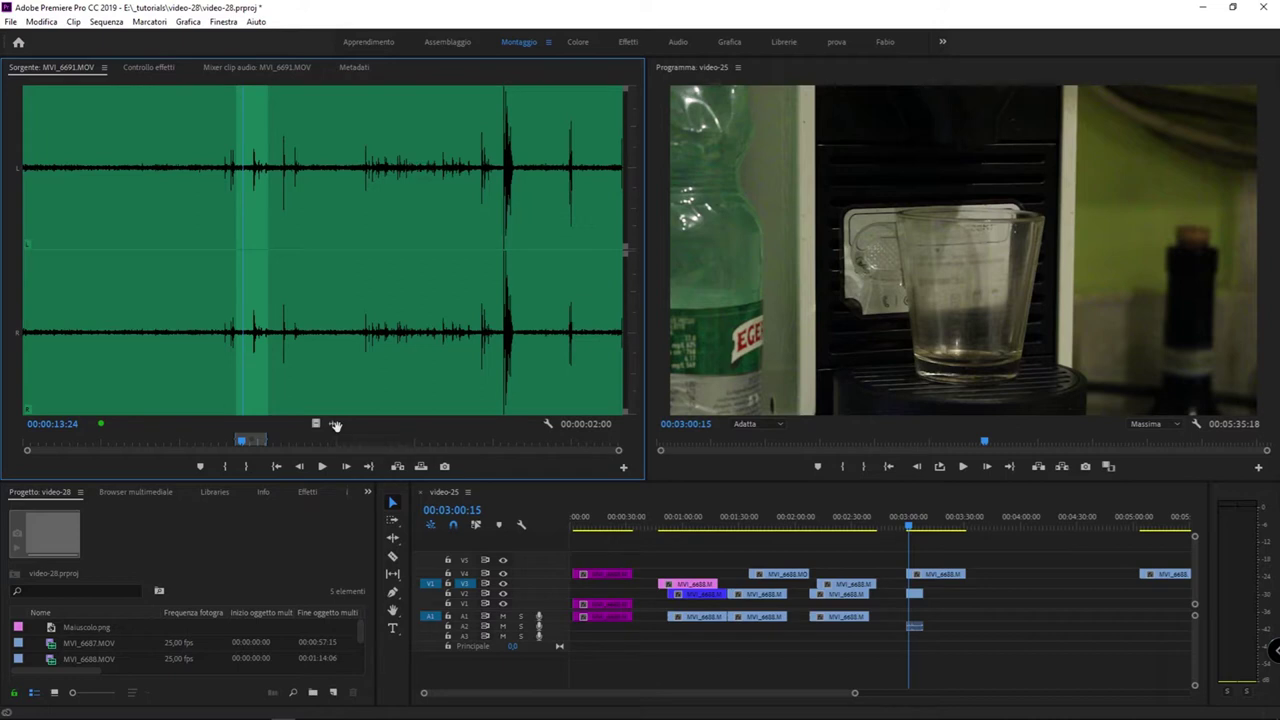
left_click(315, 423)
left_click(333, 423)
left_click(316, 423)
left_click(333, 423)
Set the Source monitor back to Video composito, then to Alfa, showing a solid white frame
left_click(561, 423)
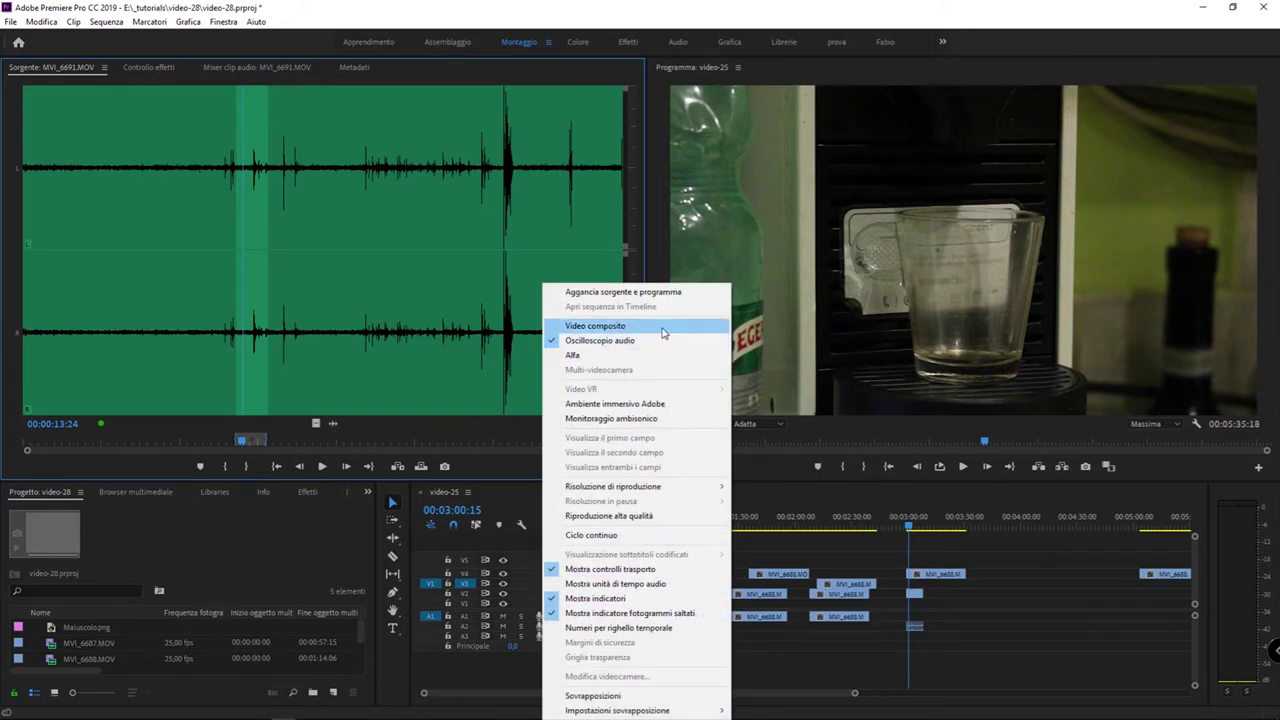
left_click(661, 328)
left_click(561, 423)
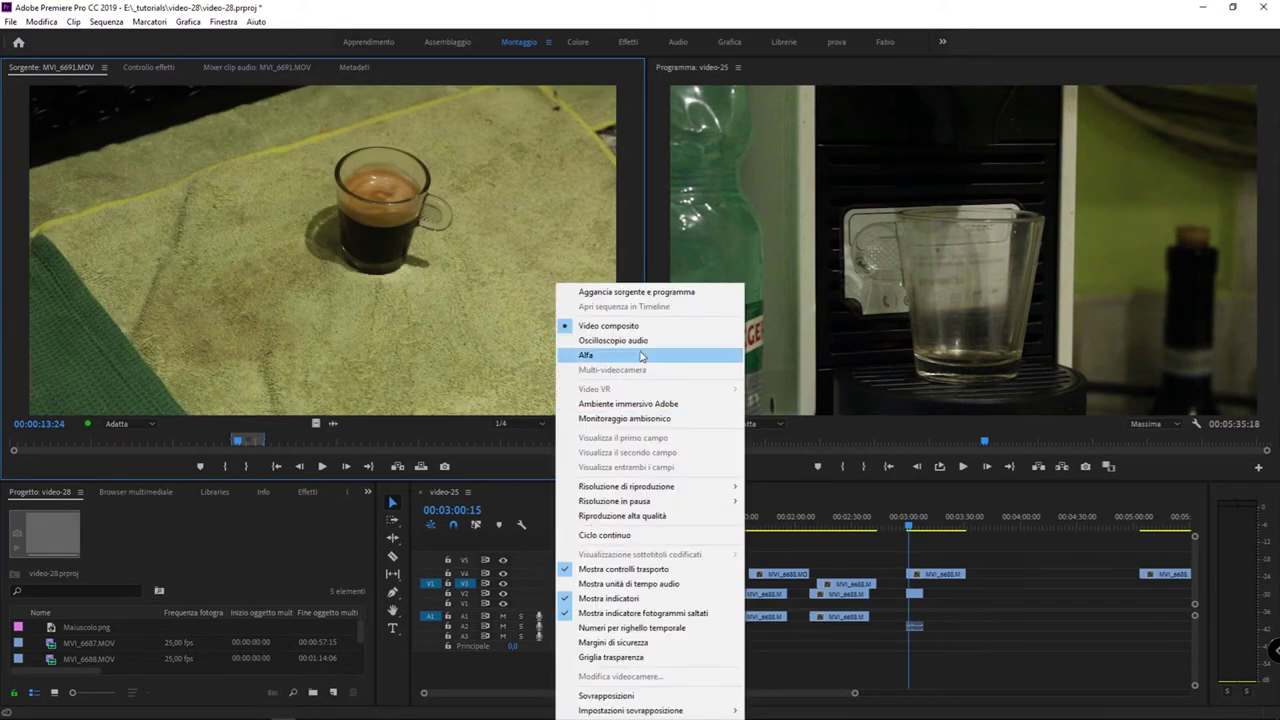
left_click(636, 341)
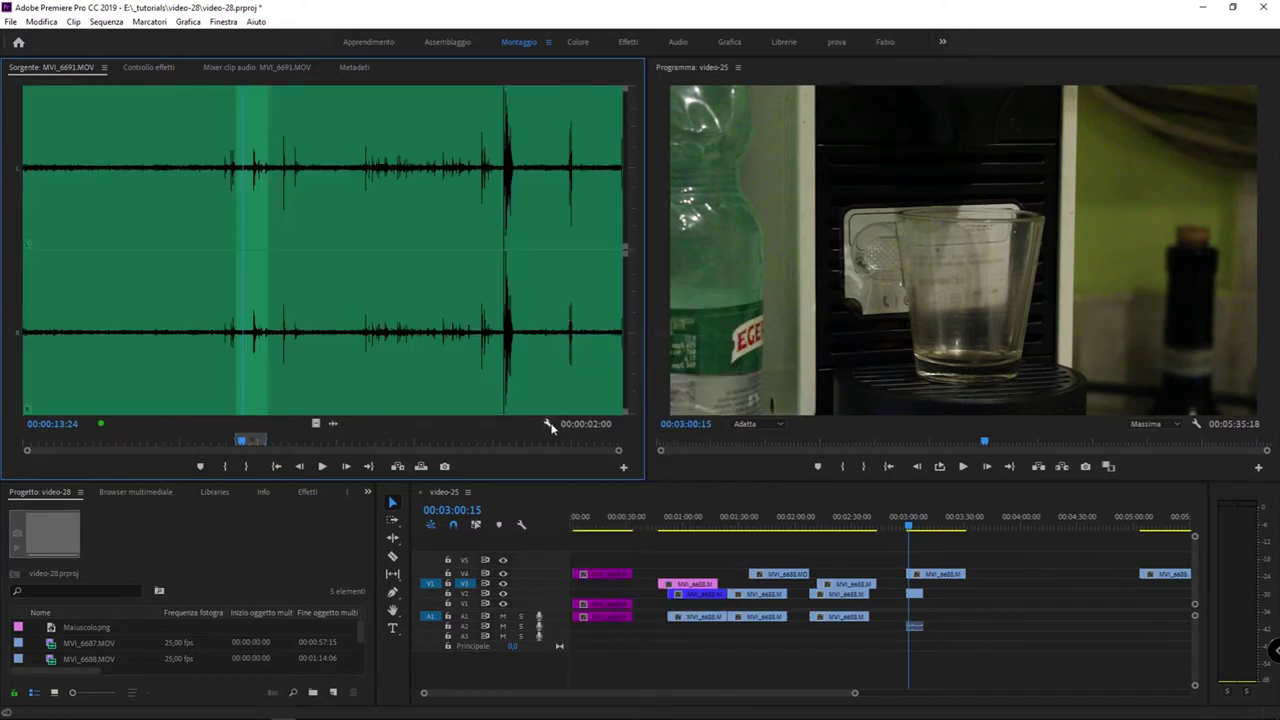
left_click(548, 424)
left_click(596, 331)
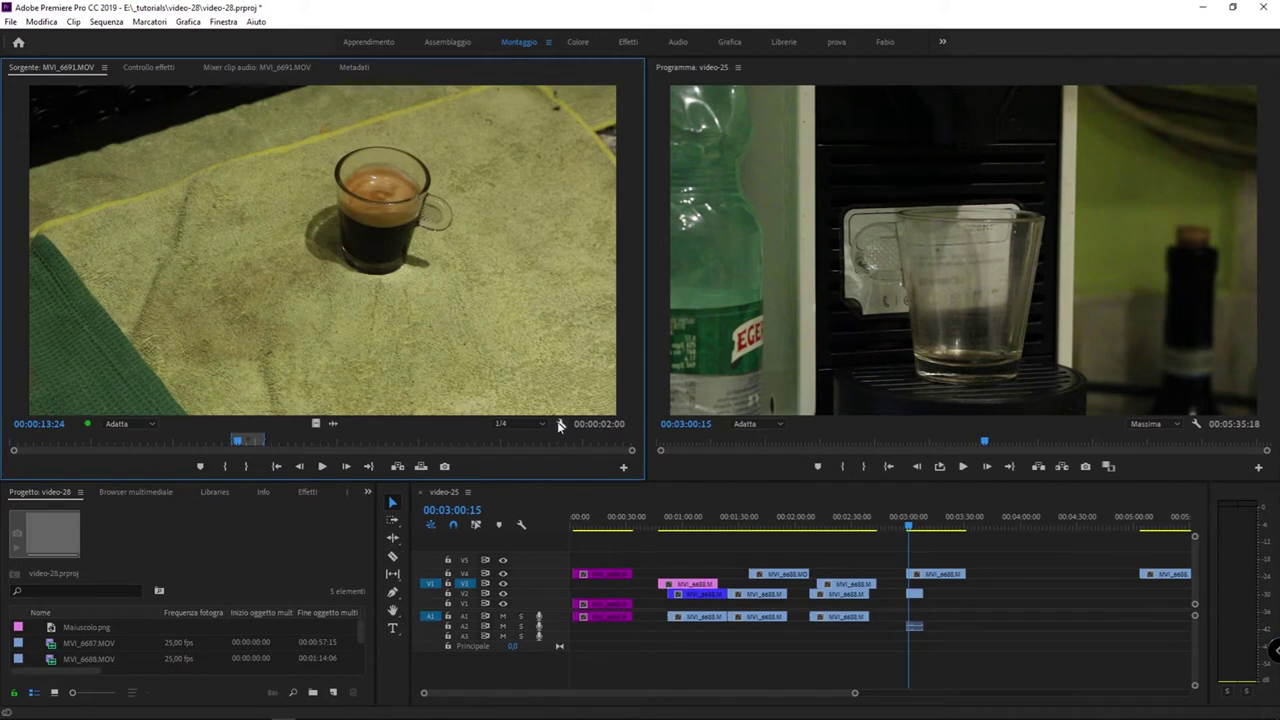
left_click(561, 424)
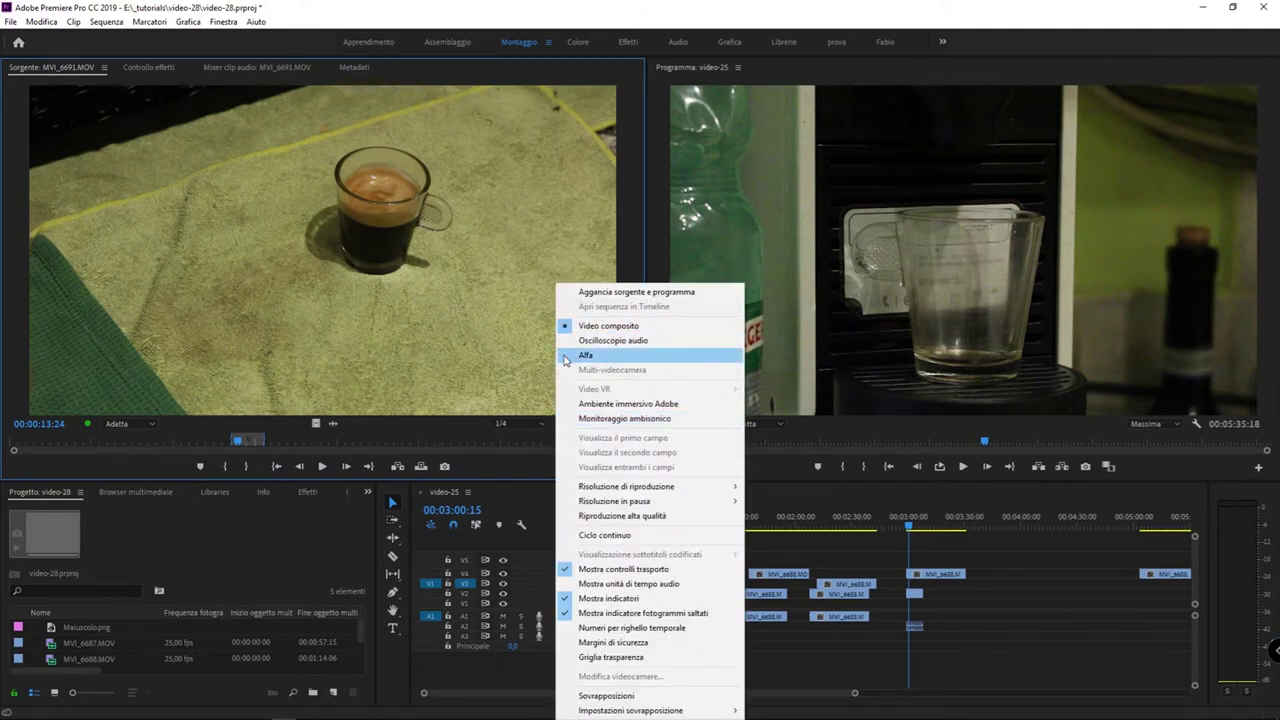
left_click(606, 358)
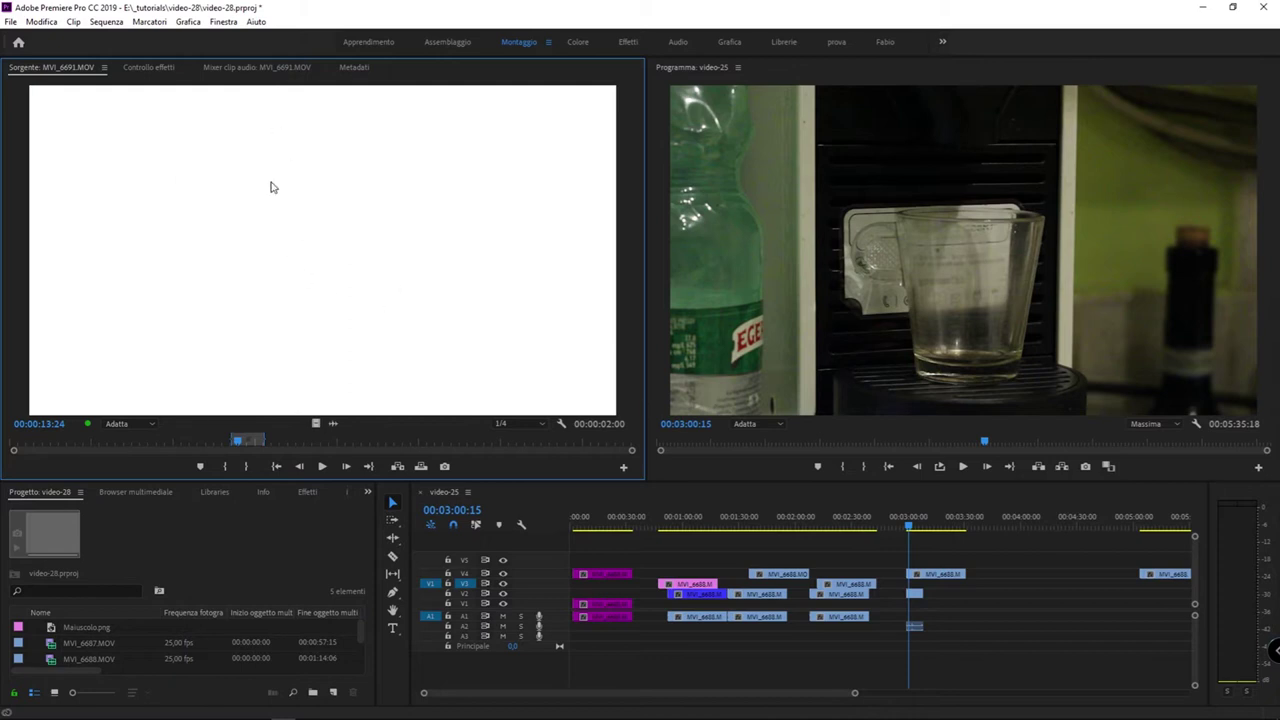
Return the Source monitor to Video composito and load Maiuscolo.png from the Project panel
left_click(562, 424)
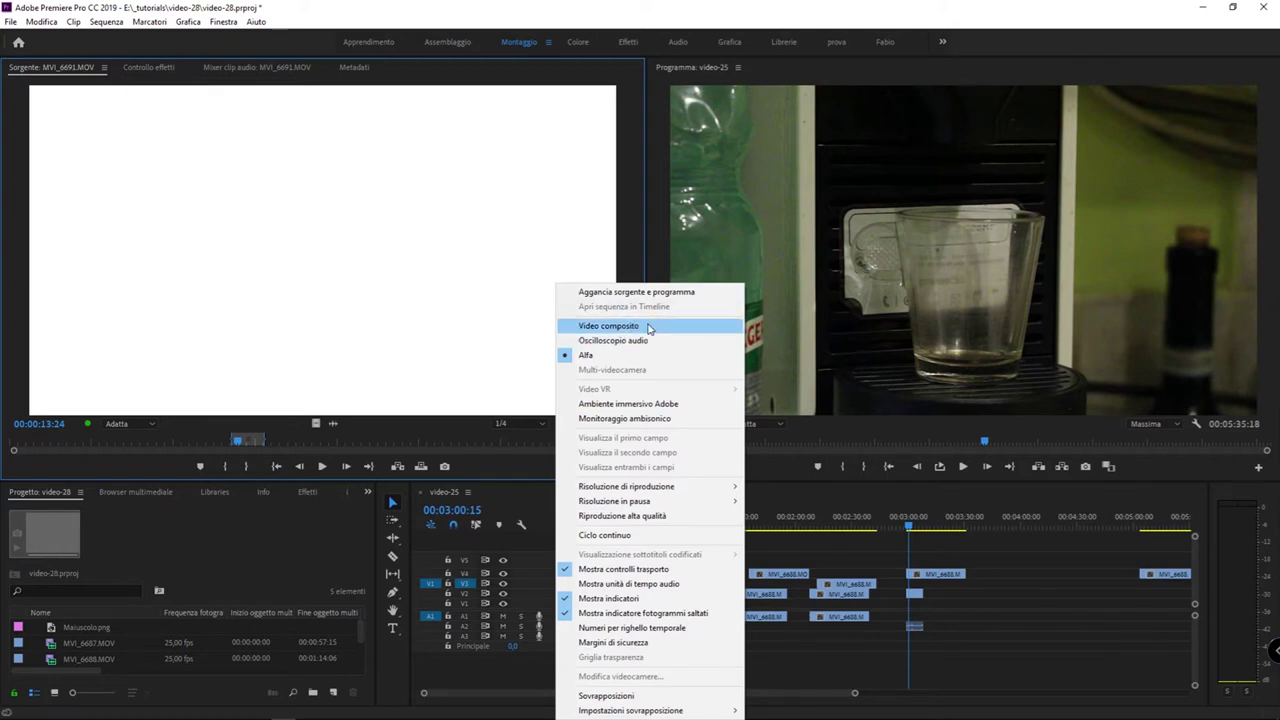
left_click(648, 328)
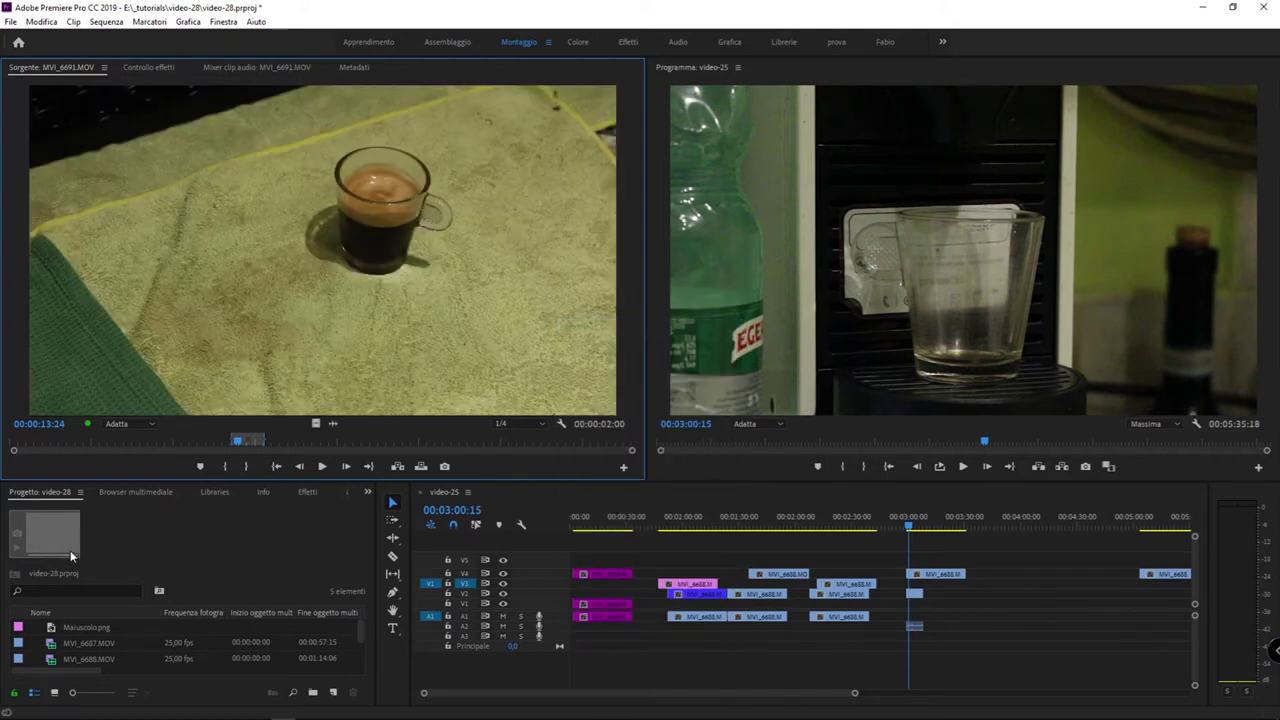
double_click(49, 628)
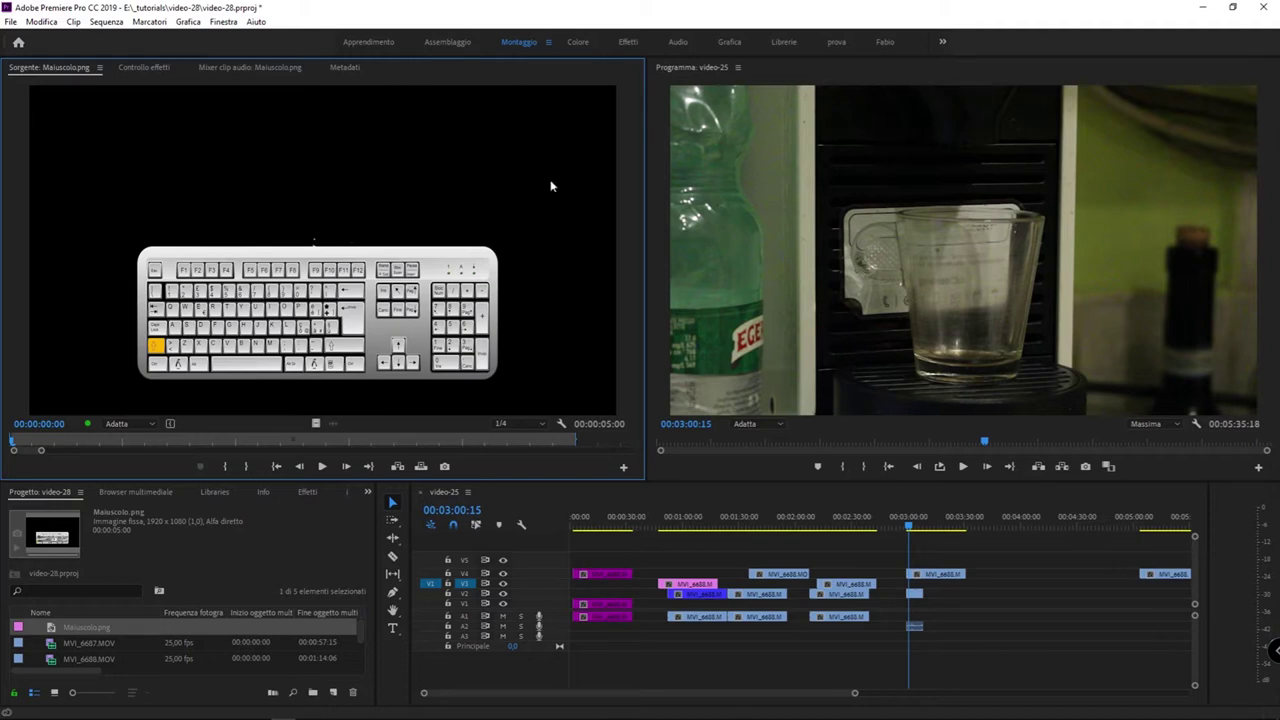
Place Maiuscolo.png on track V5 at 00:01:52:12, above the coffee clips
left_click_drag(477, 276, 782, 563)
left_click(780, 518)
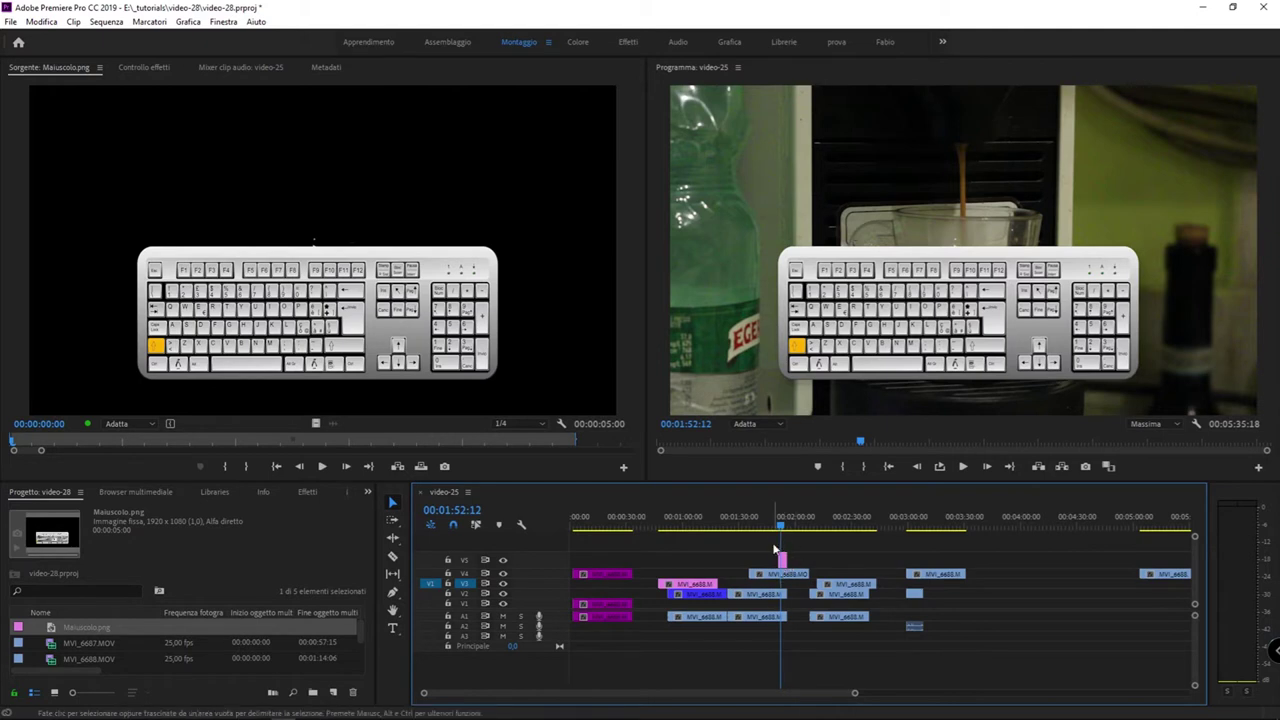
Set the Source monitor to Alfa to show the keyboard's white rounded-rectangle matte on black
right_click(556, 283)
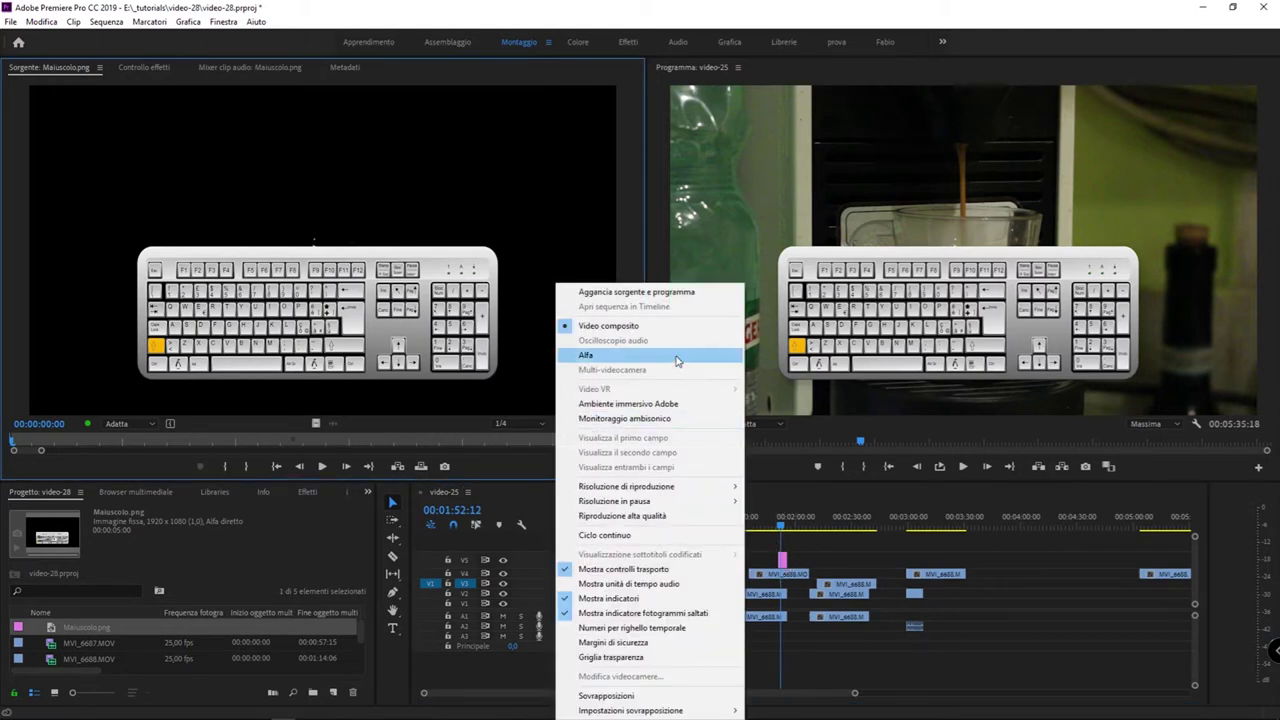
left_click(590, 357)
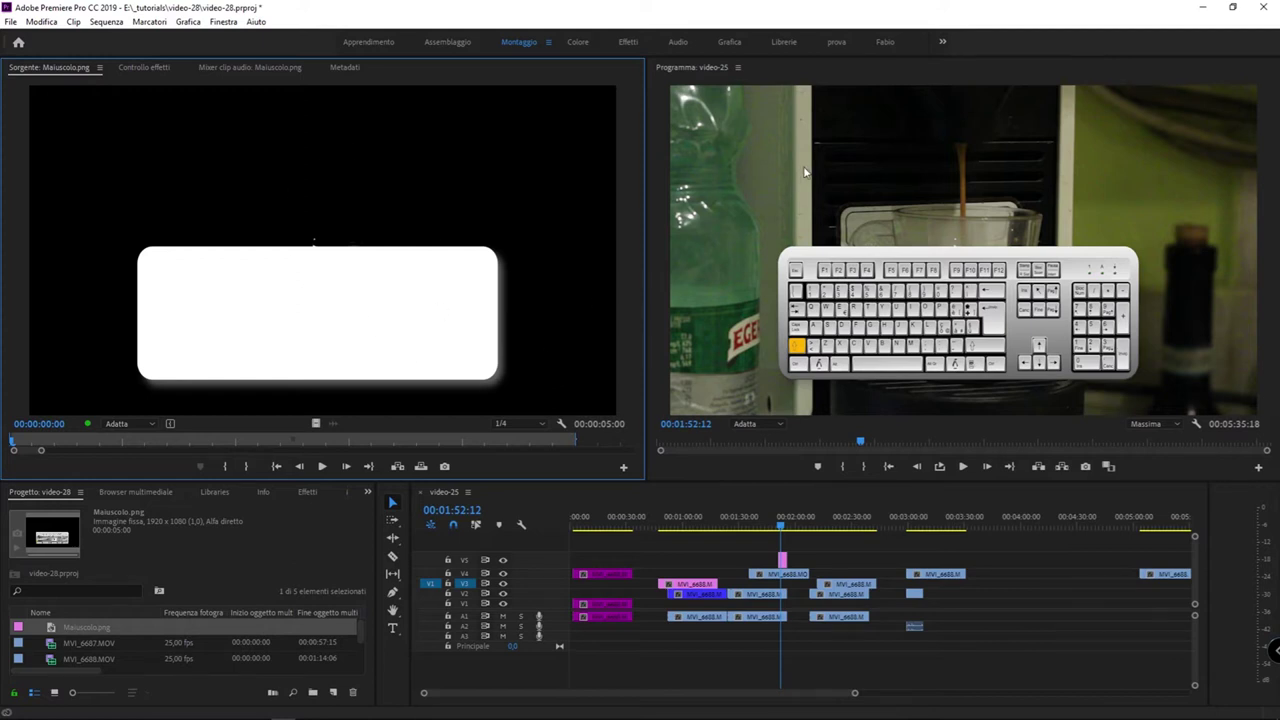
left_click(561, 423)
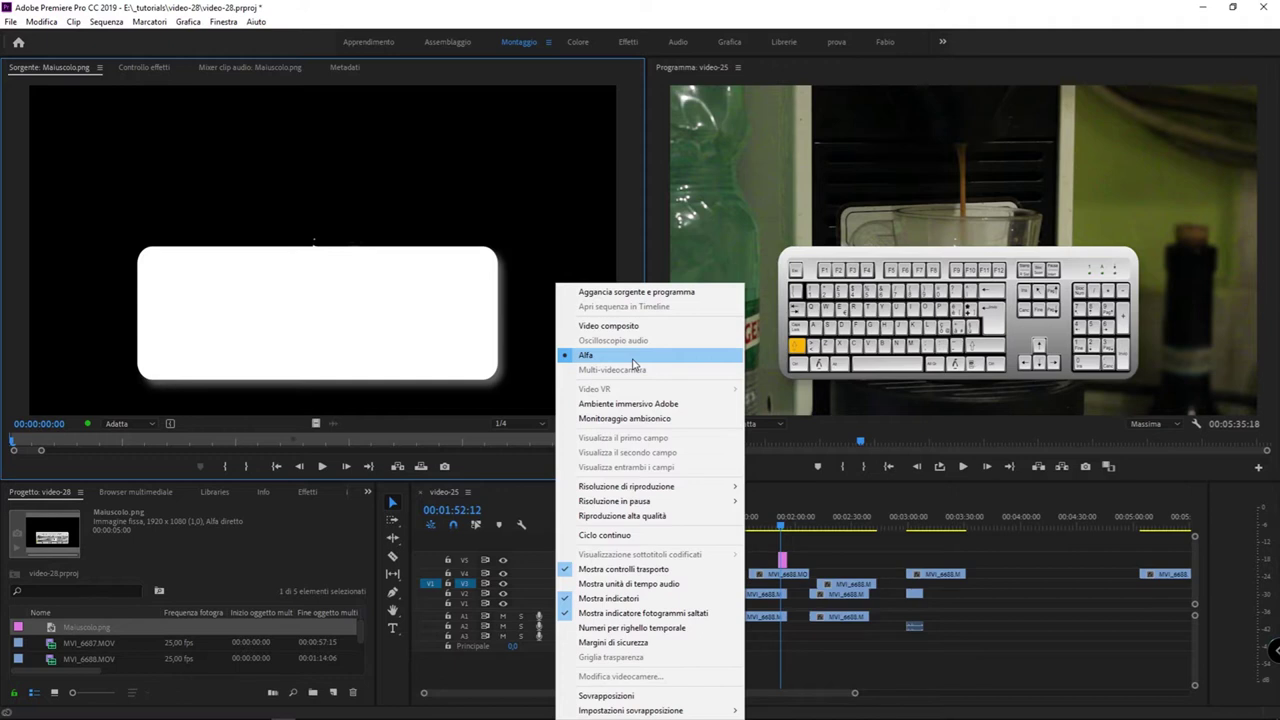
Switch back to Composite Video and load MVI_6691.MOV into the Source monitor
left_click(640, 326)
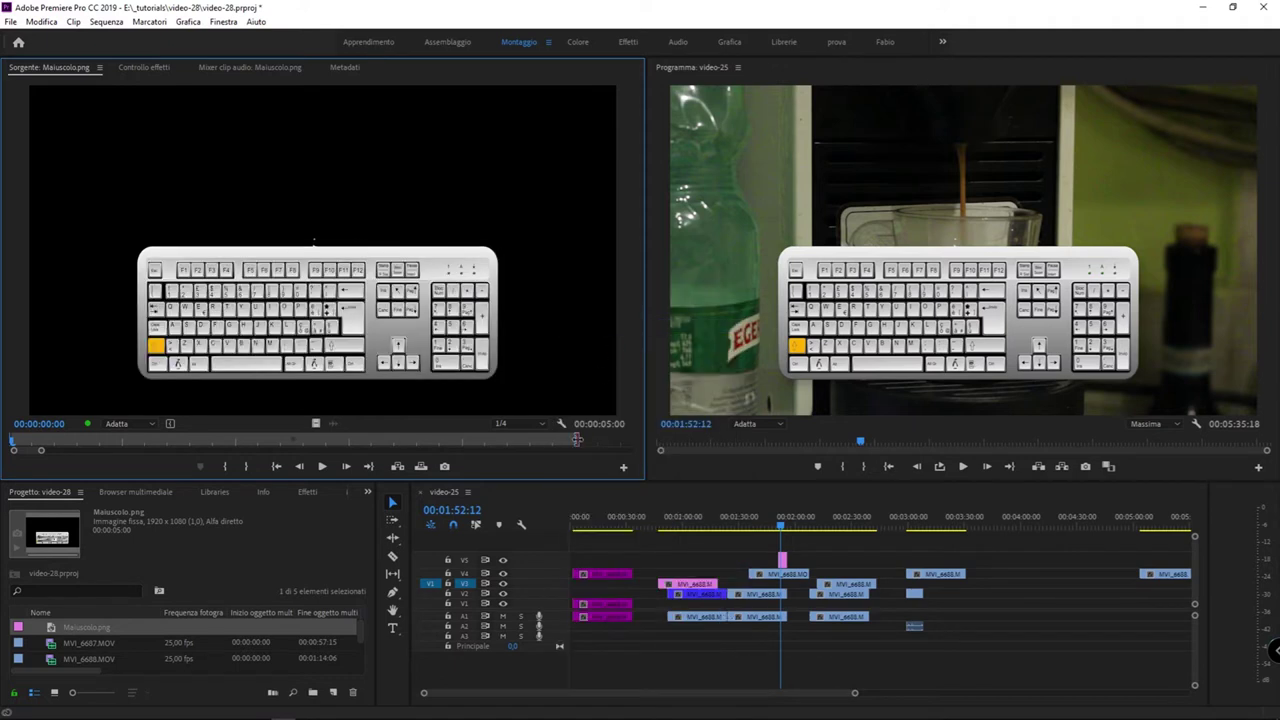
scroll(60, 640, "down", 1)
double_click(52, 659)
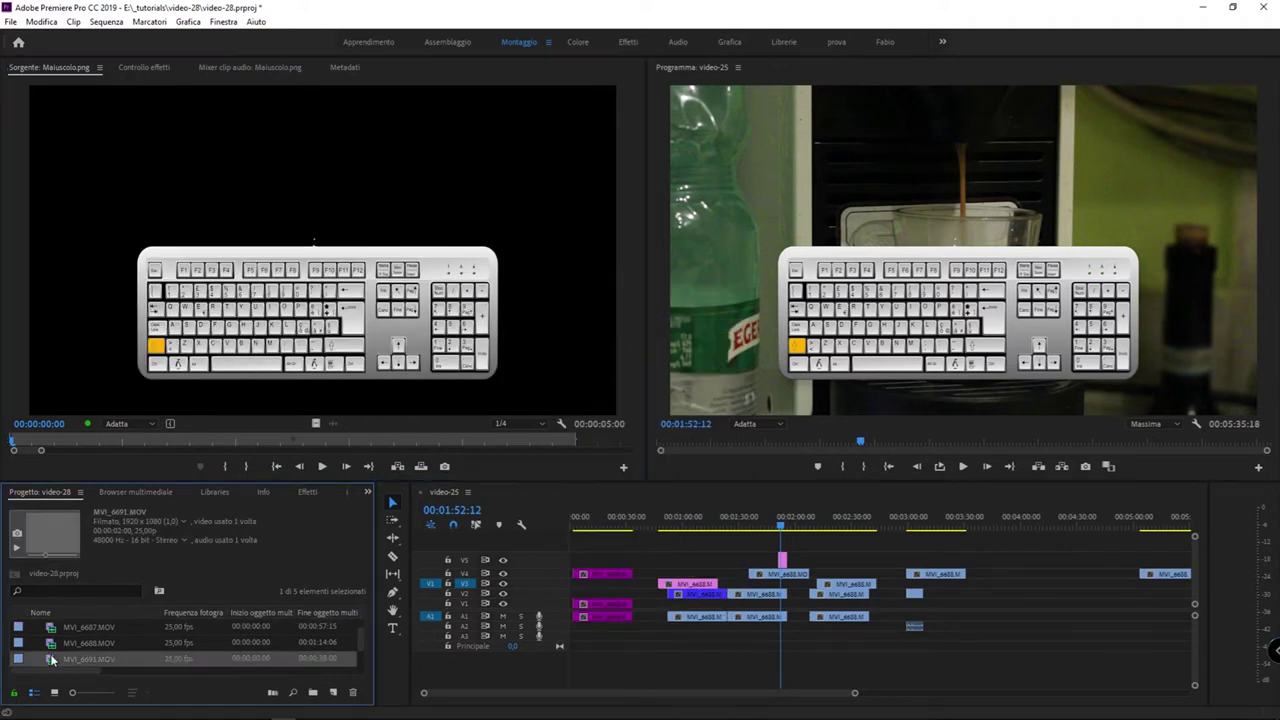
Inspect the Playback Resolution and Paused Resolution choices, leaving playback at 1/4
left_click(560, 423)
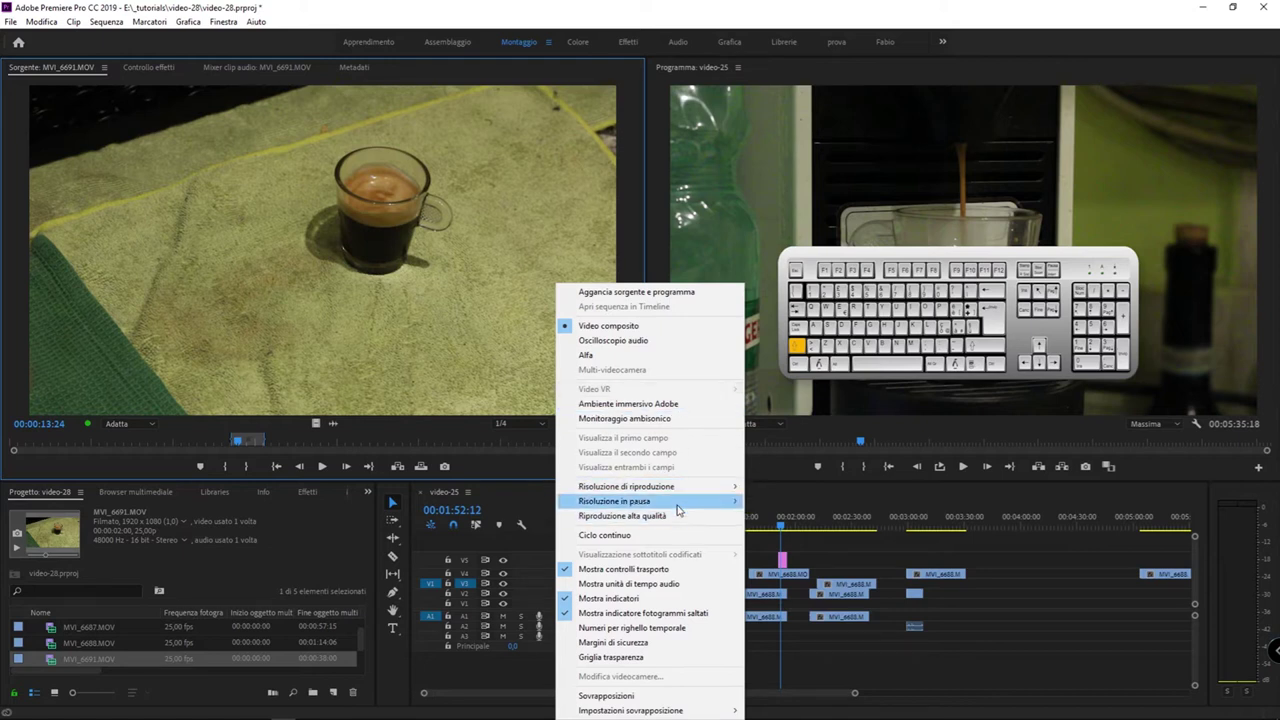
mouse_move(675, 493)
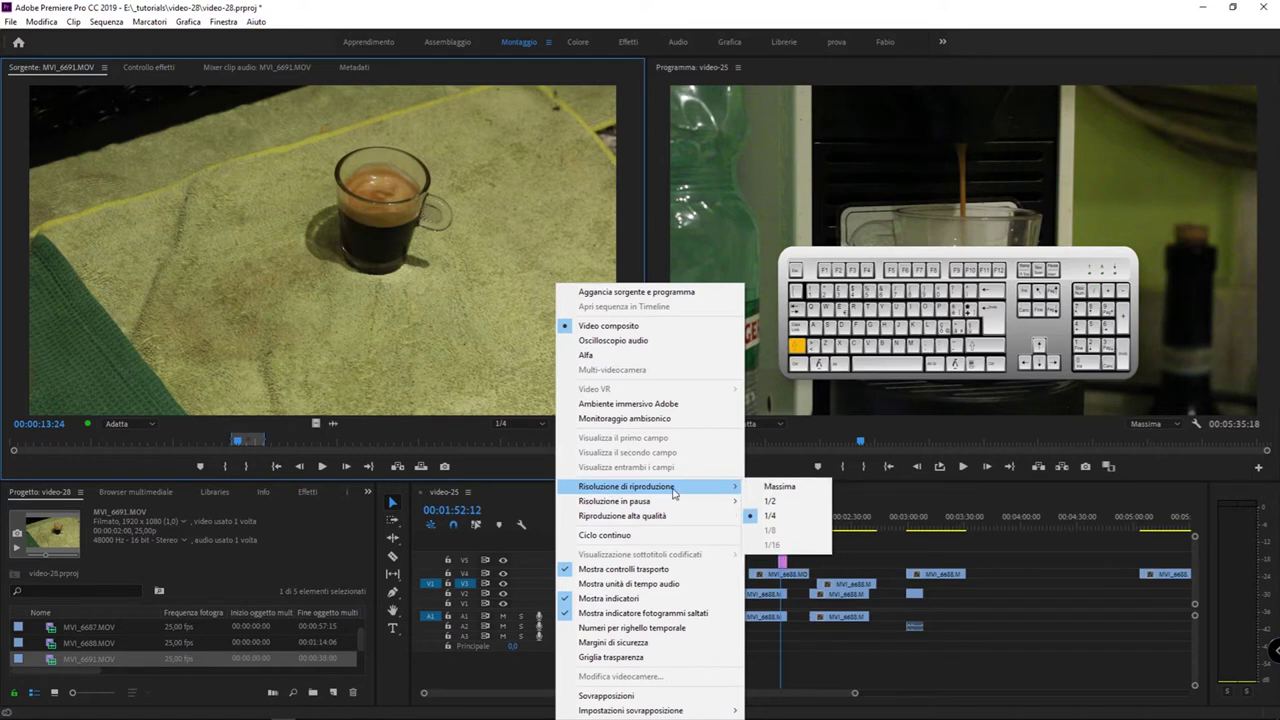
key("Escape")
left_click(525, 424)
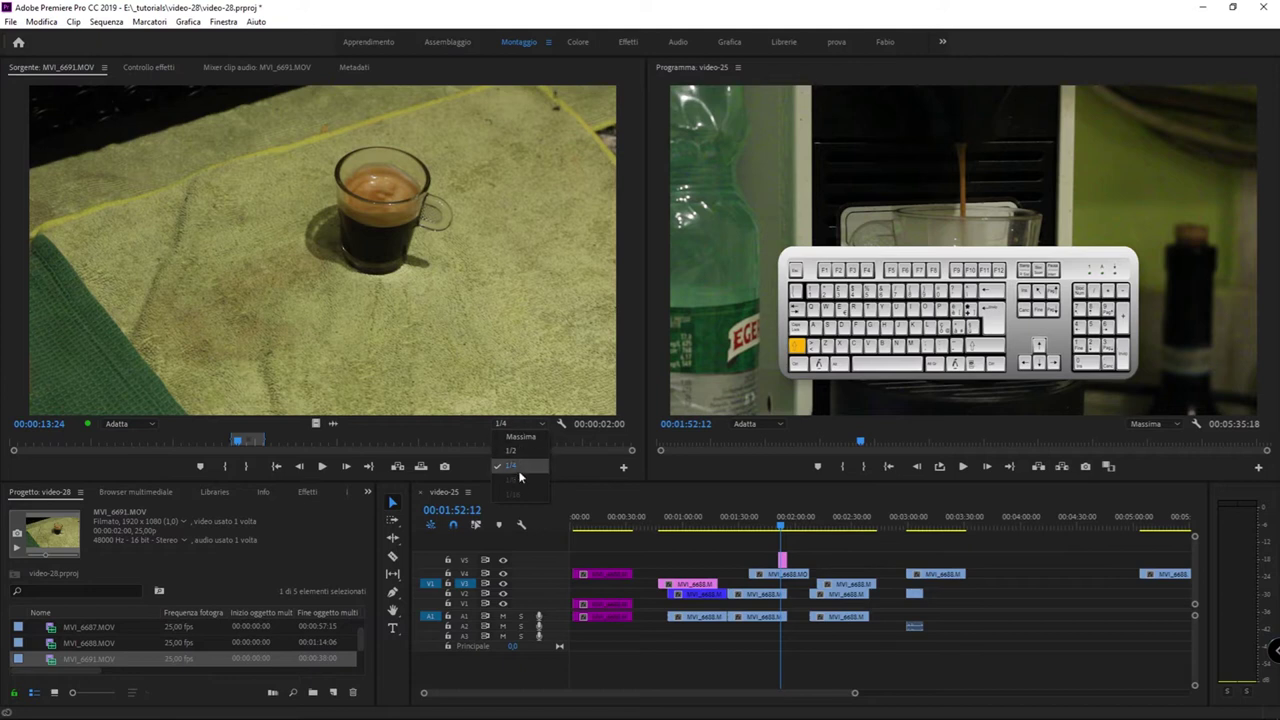
left_click(561, 423)
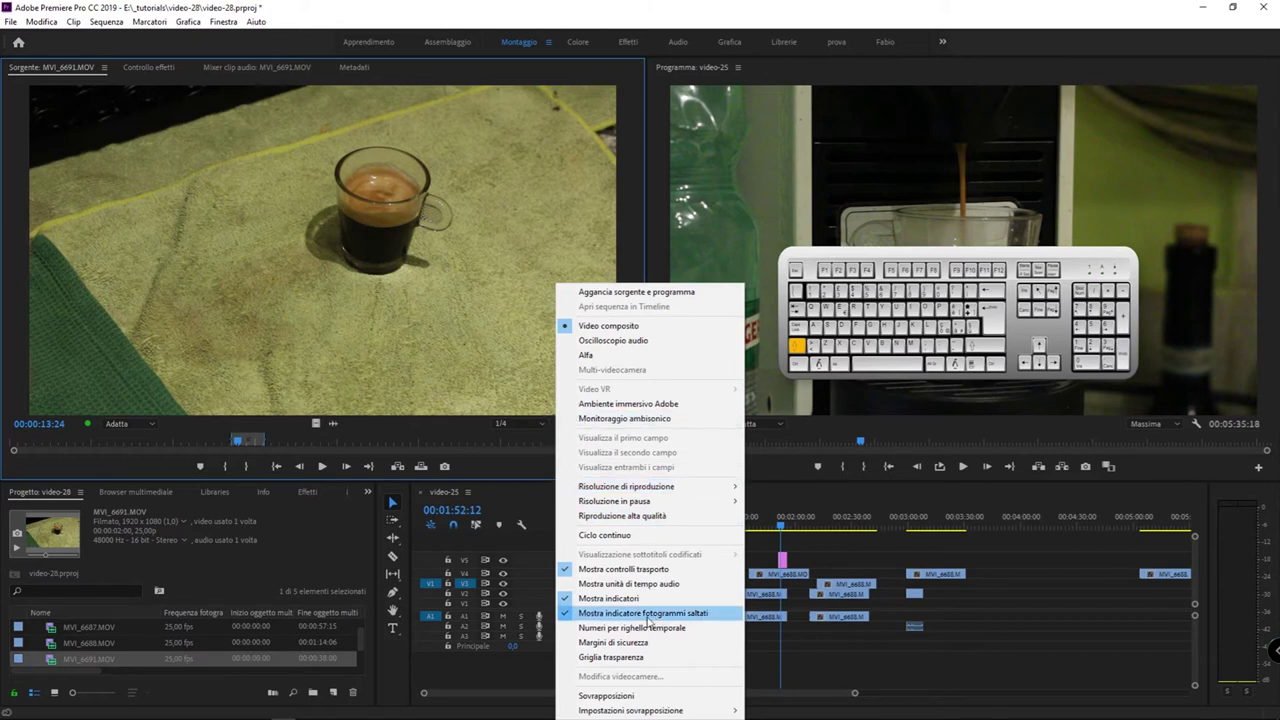
mouse_move(660, 488)
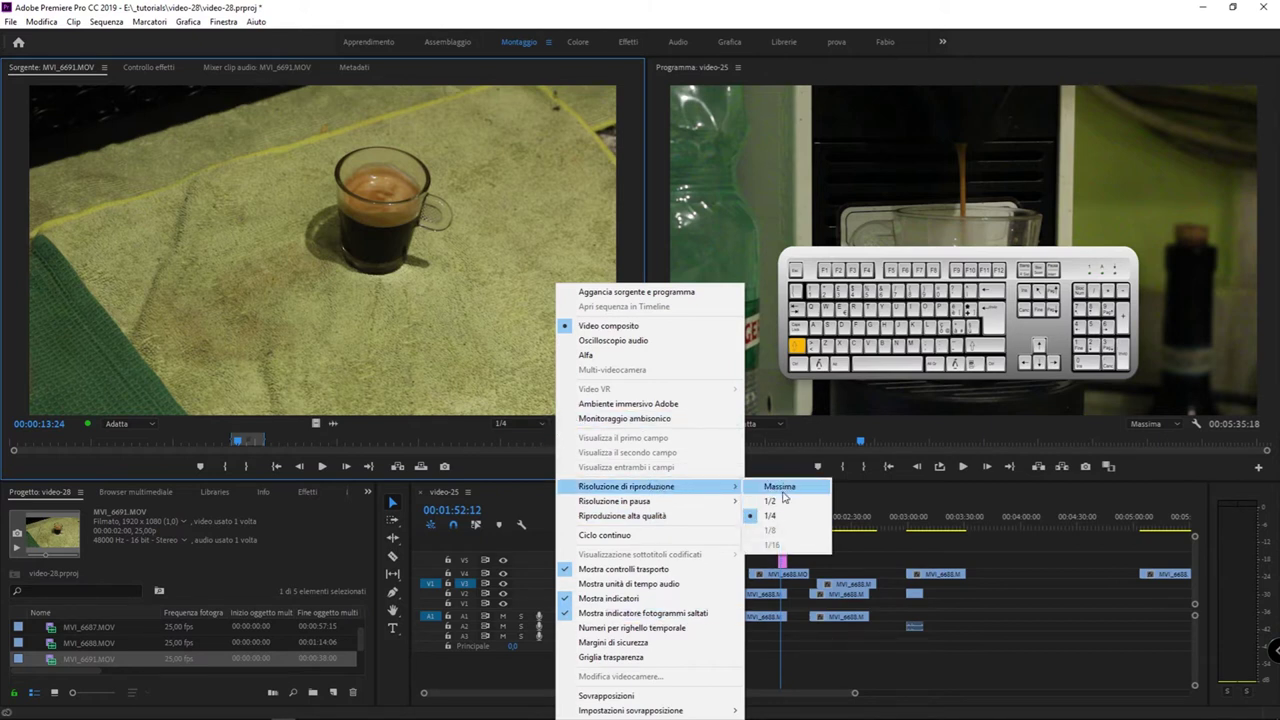
mouse_move(597, 504)
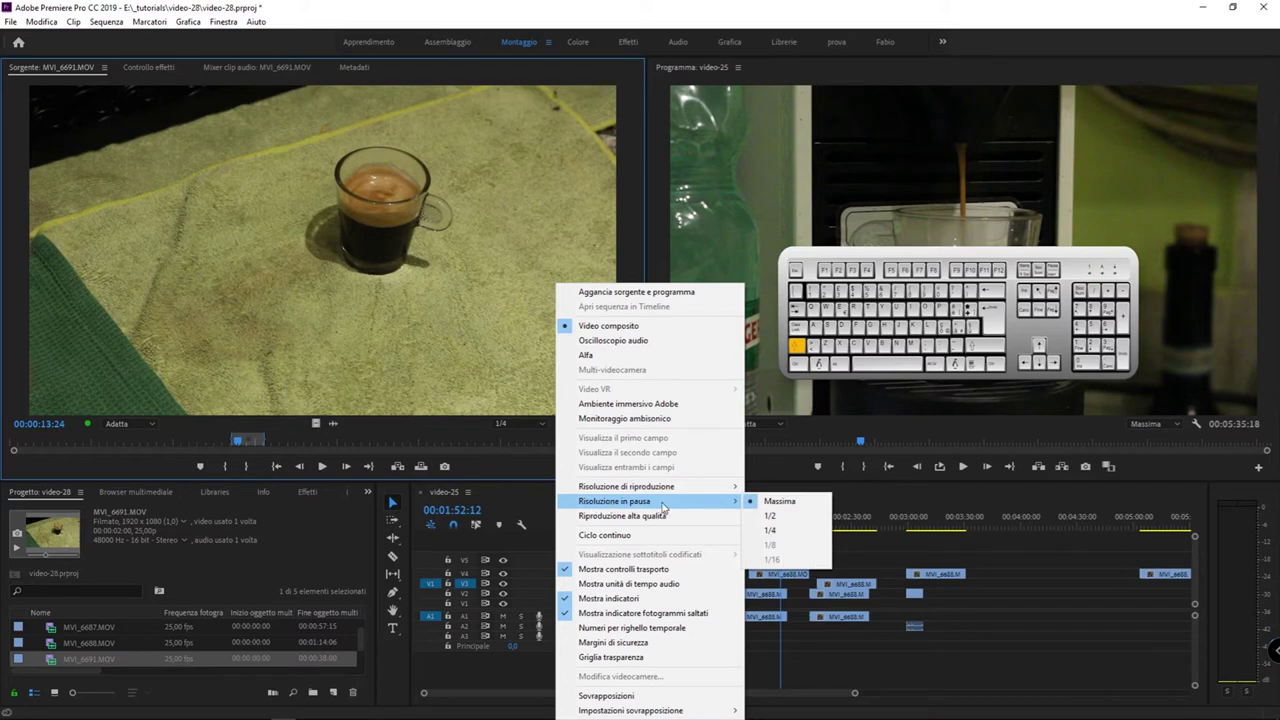
mouse_move(615, 487)
mouse_move(700, 502)
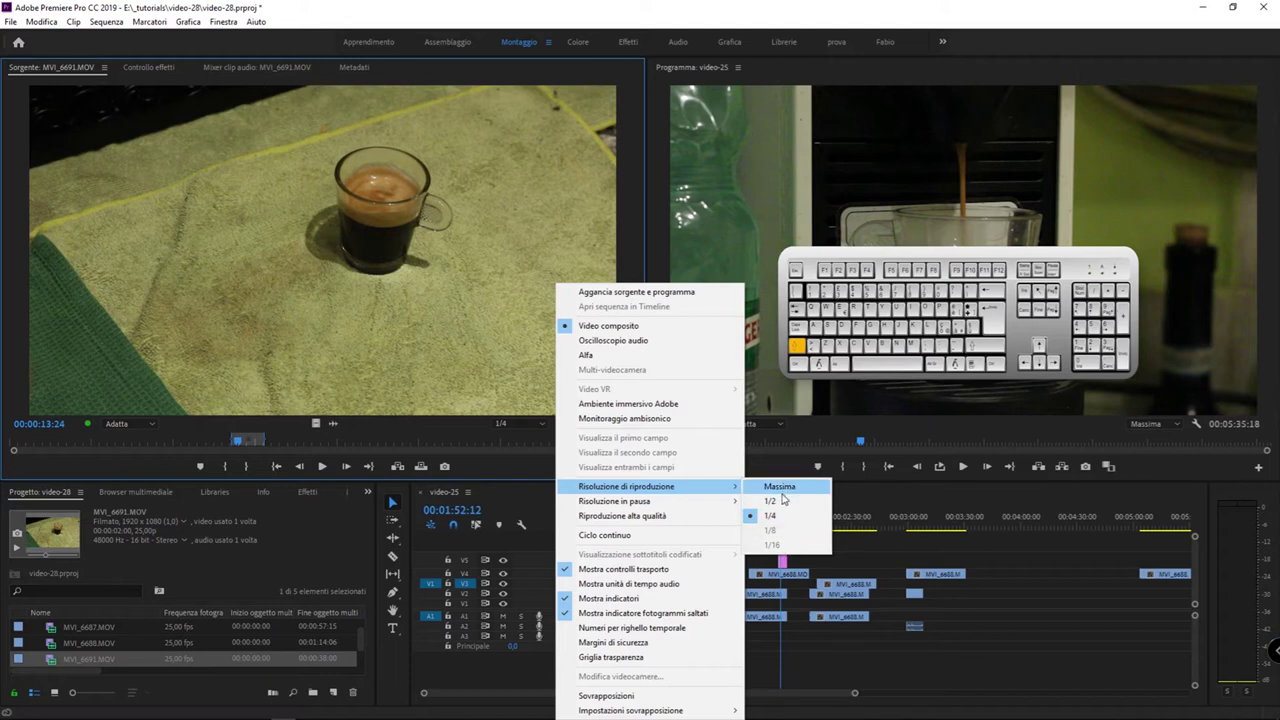
mouse_move(650, 508)
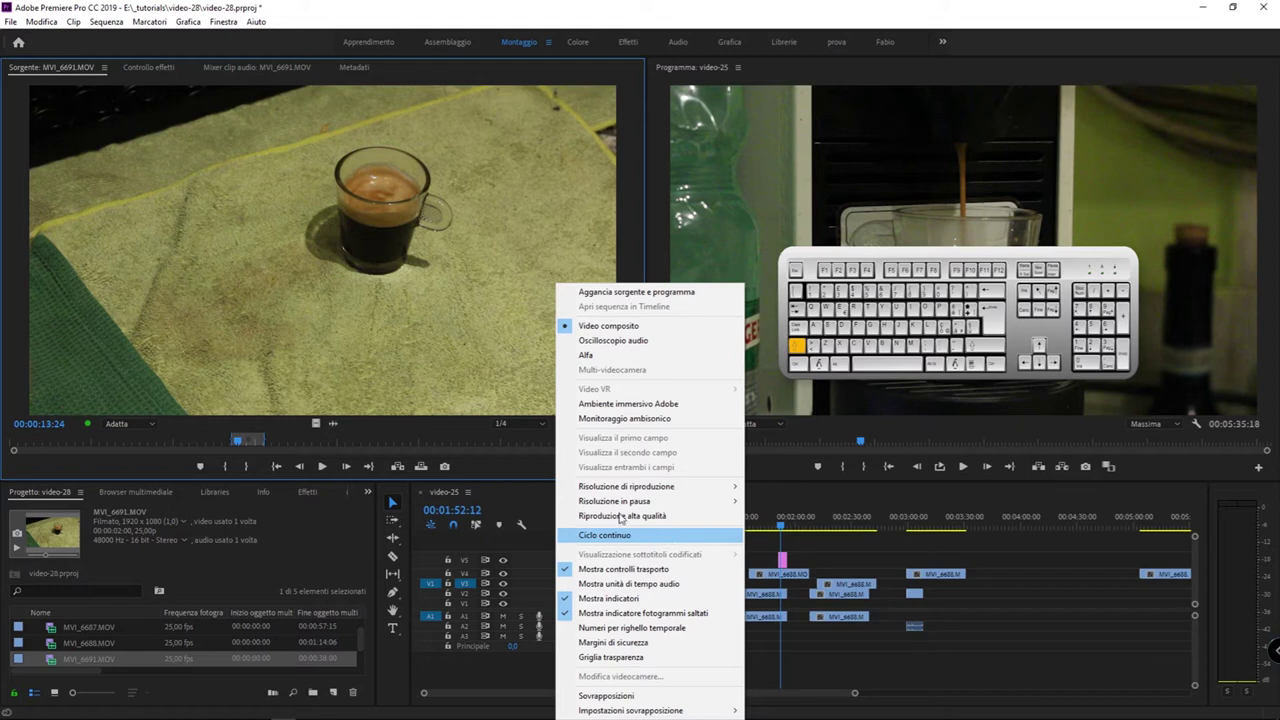
Turn on Loop (Ciclo continuo), then play the coffee clip and stop it at 00:00:14:01
left_click(643, 535)
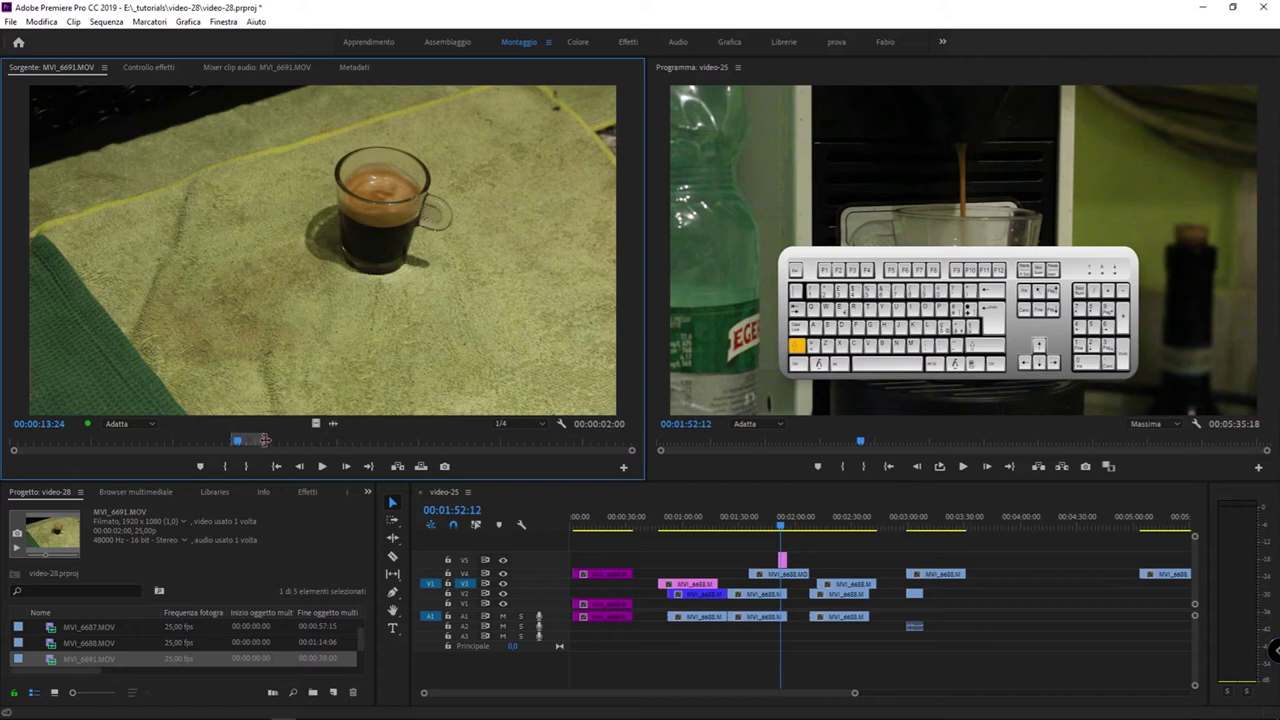
left_click(323, 467)
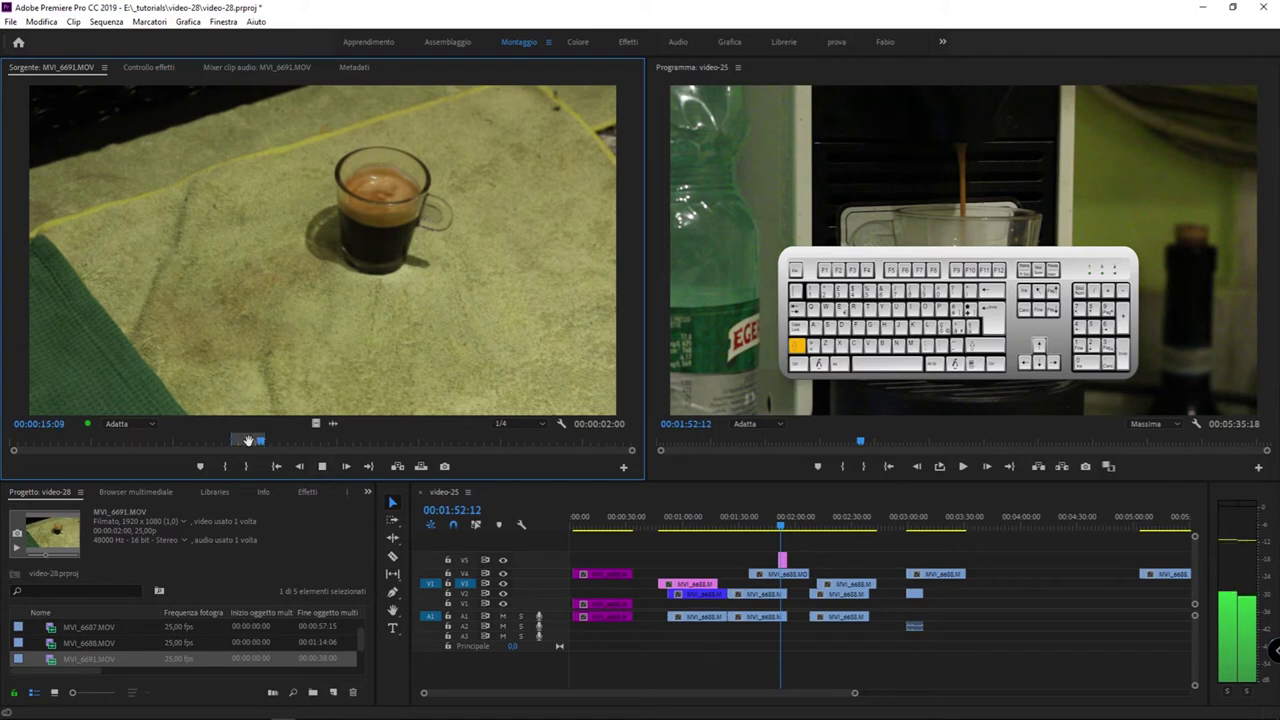
left_click(322, 466)
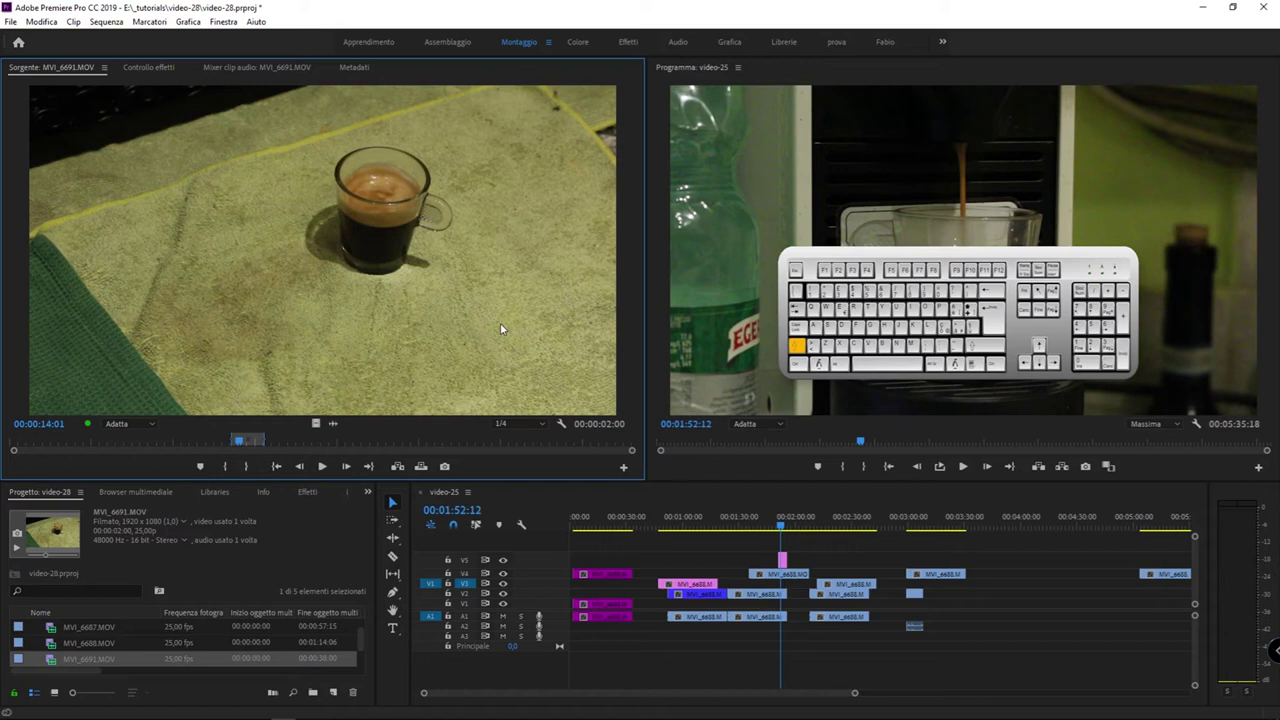
left_click(561, 424)
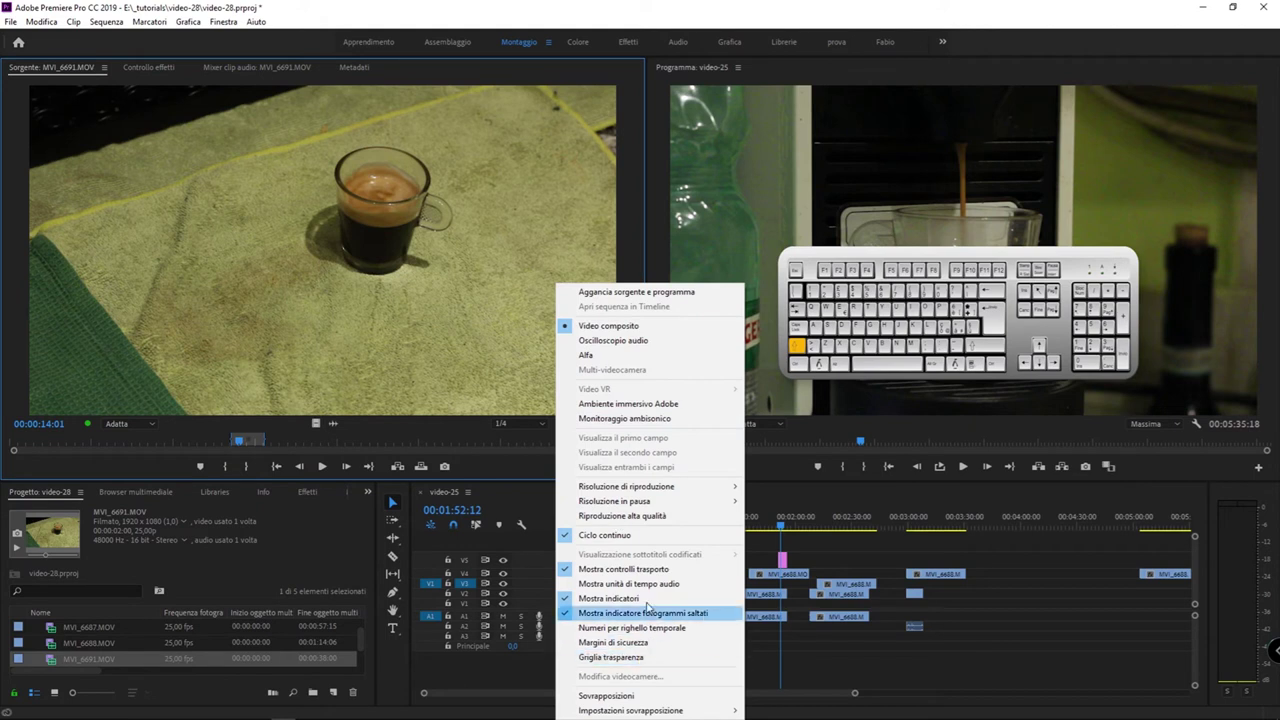
left_click(641, 535)
left_click(563, 424)
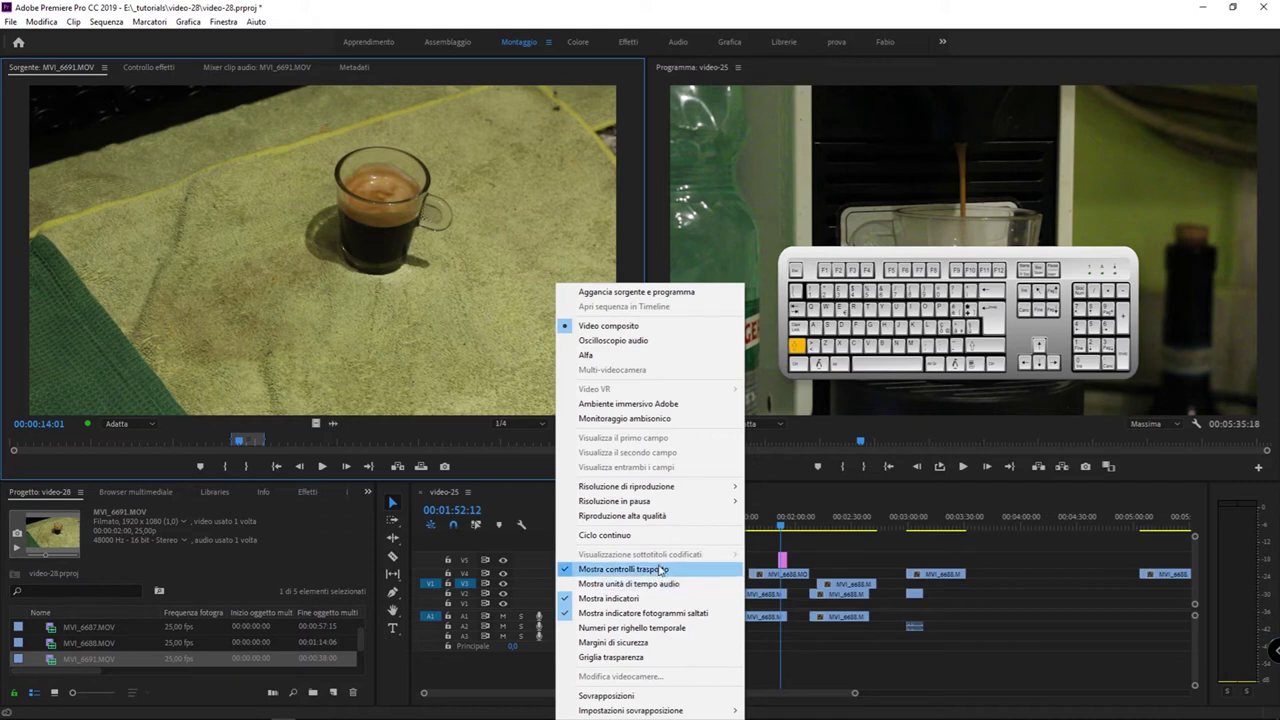
left_click(661, 569)
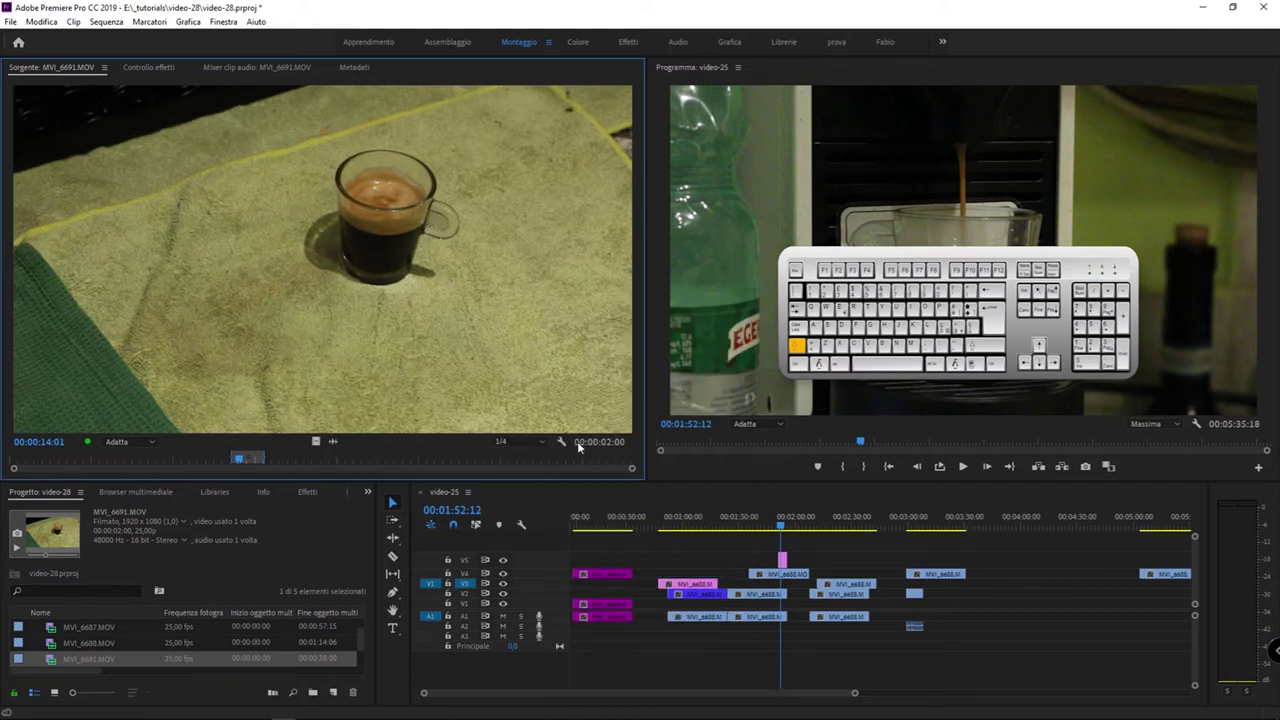
left_click(561, 441)
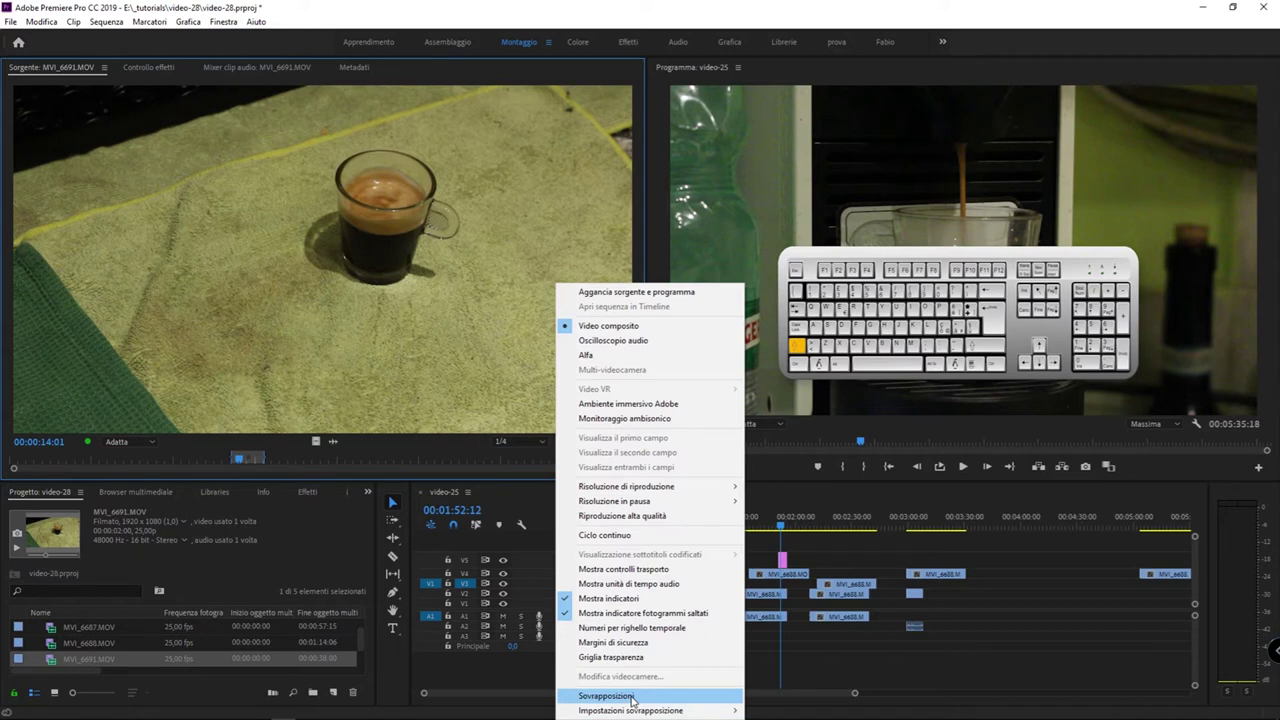
left_click(684, 571)
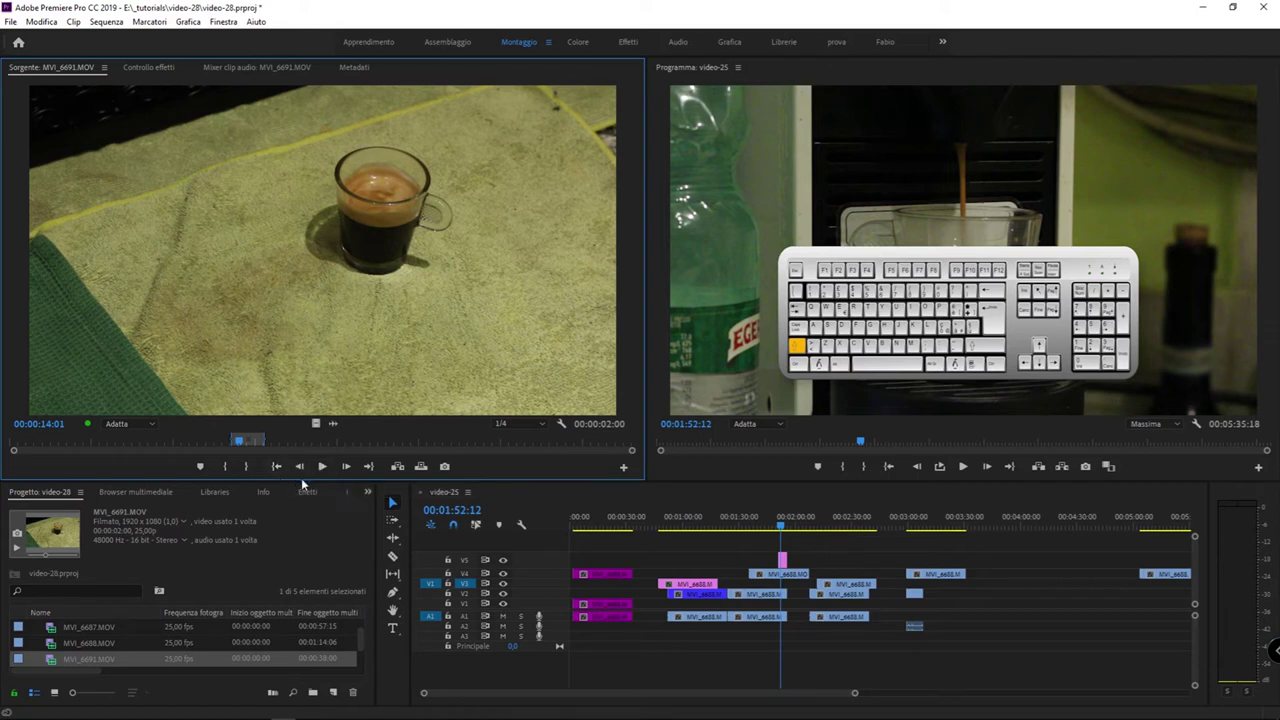
Show timecode numbers on the source time ruler, then scrub to about 21 seconds and play
left_click(561, 424)
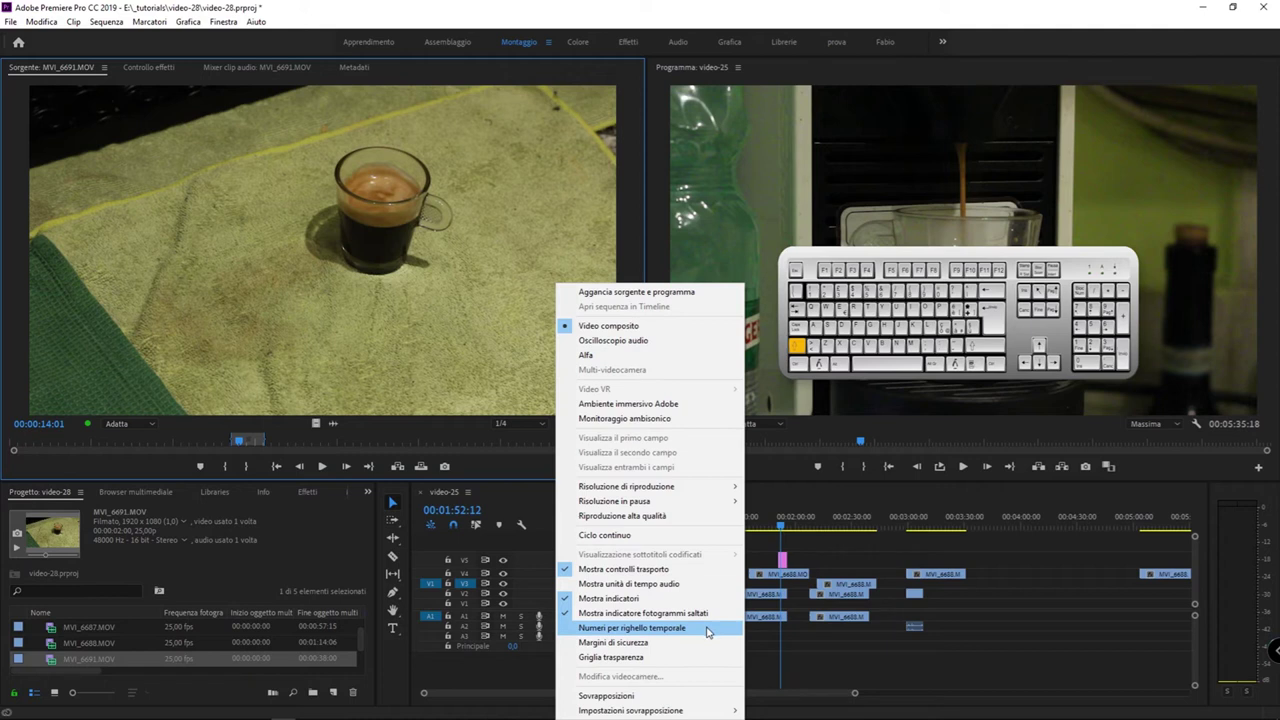
left_click(709, 628)
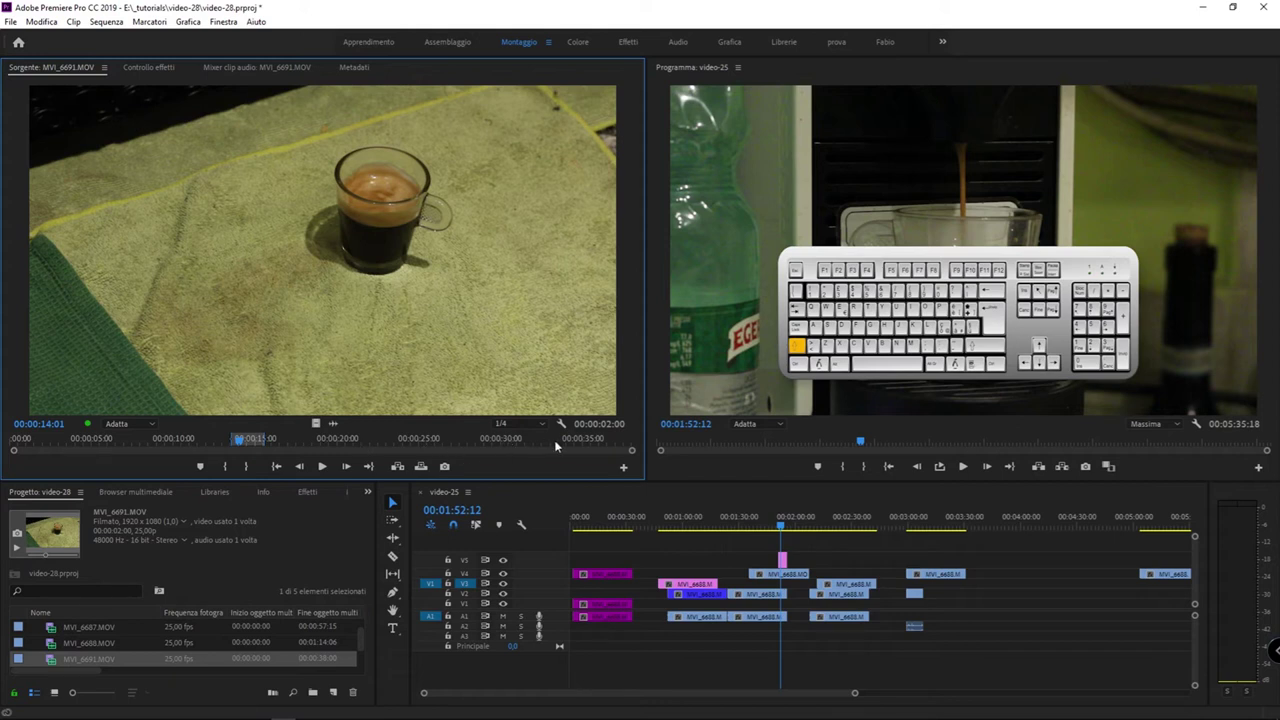
left_click_drag(370, 442, 373, 449)
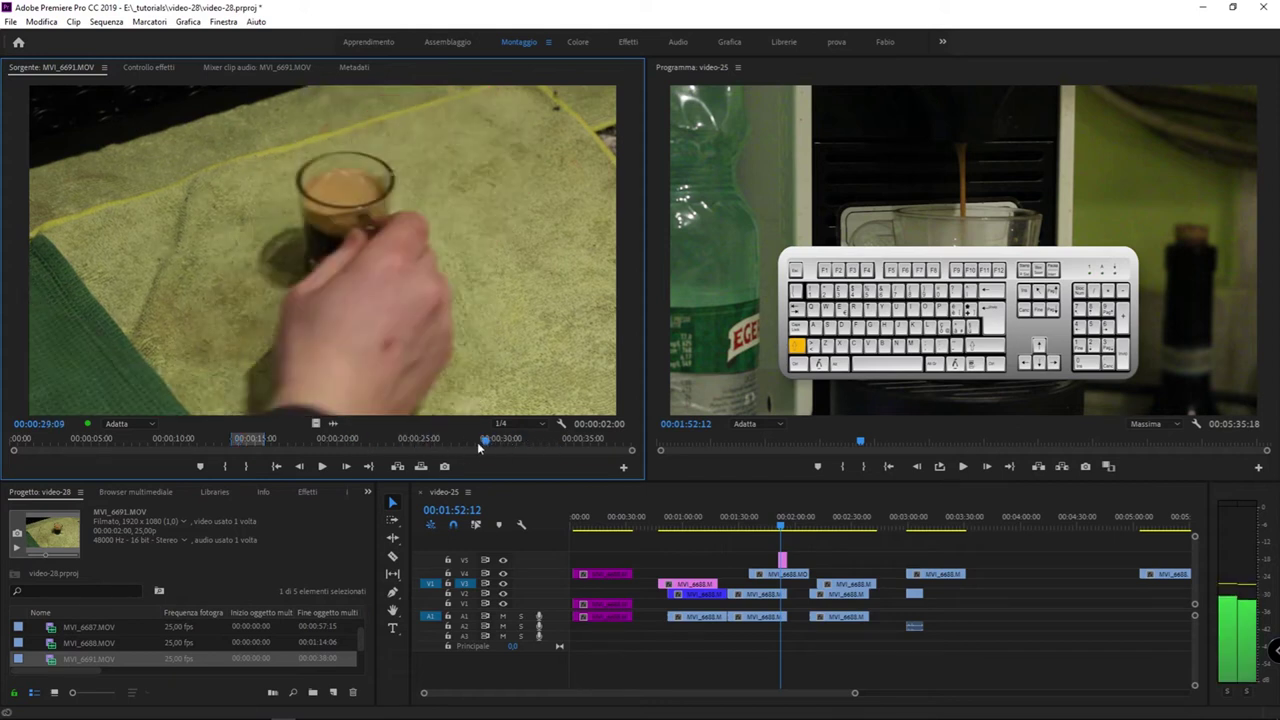
key("space")
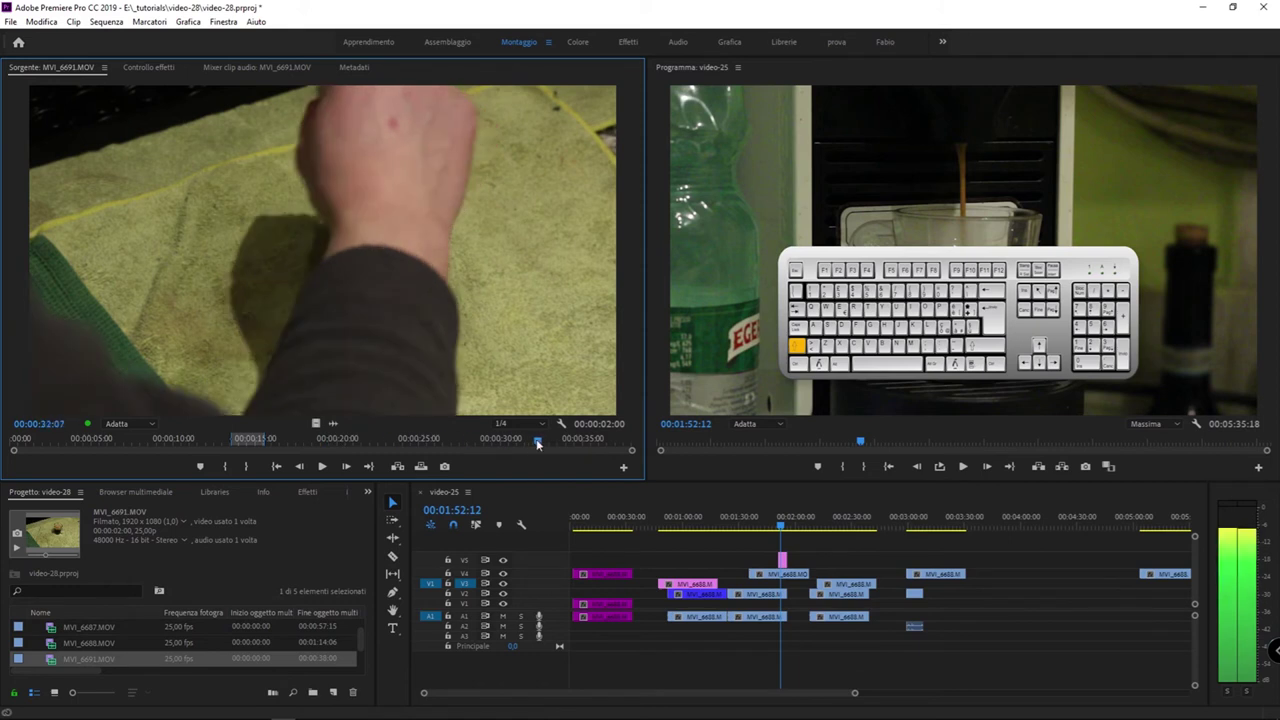
Enable the Transparency Grid (Griglia trasparenza) for the Source monitor
left_click(558, 425)
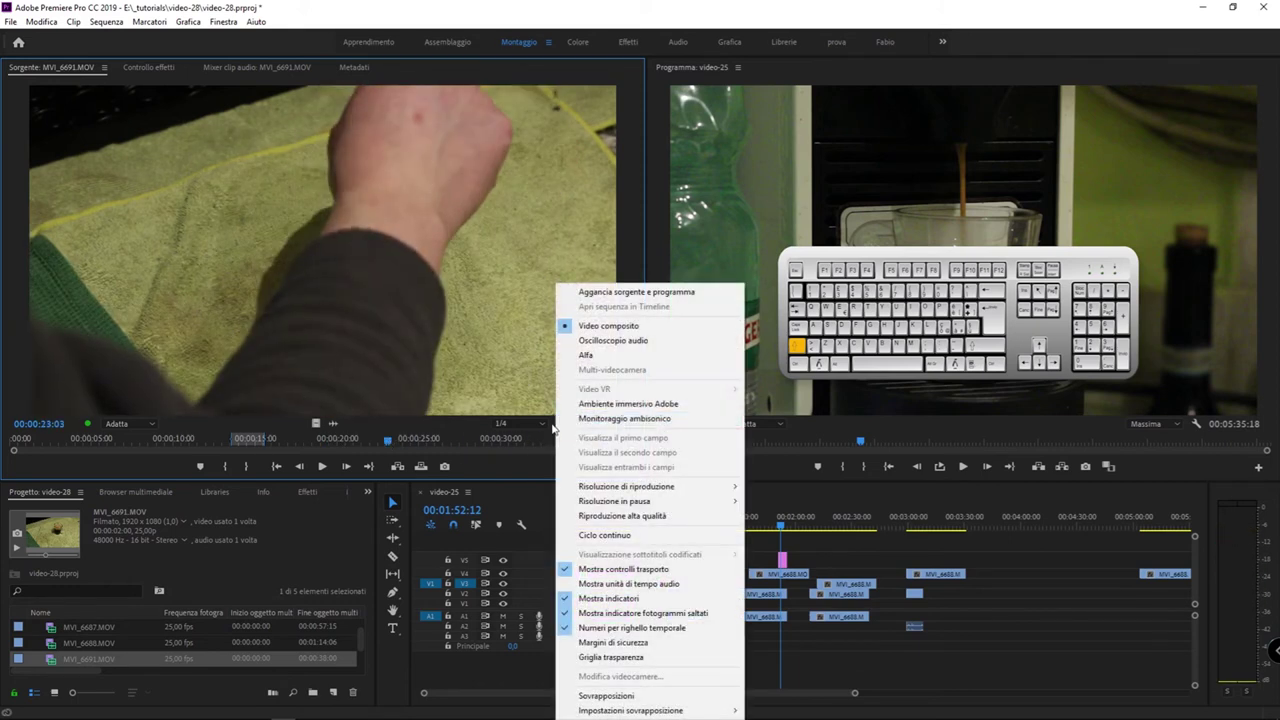
left_click(649, 663)
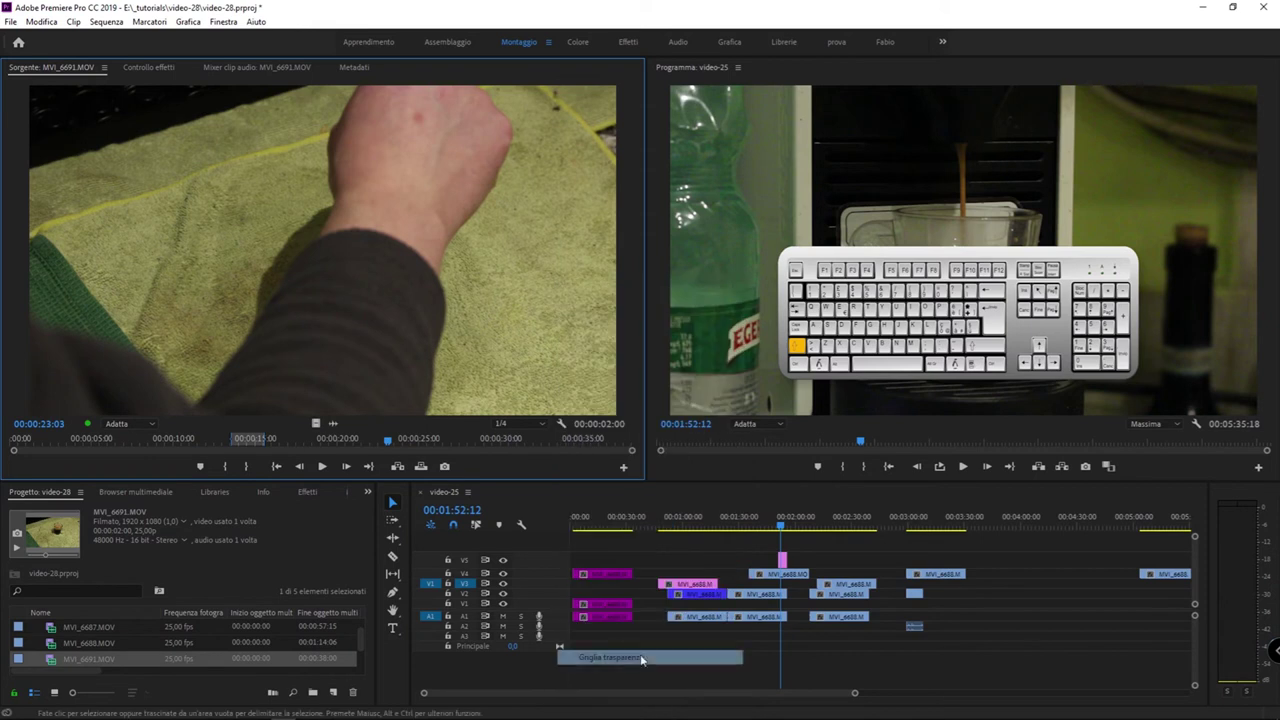
scroll(57, 632, "up", 1)
Load Maiuscolo.png and toggle the transparency grid off and back on to show the checkerboard
double_click(60, 628)
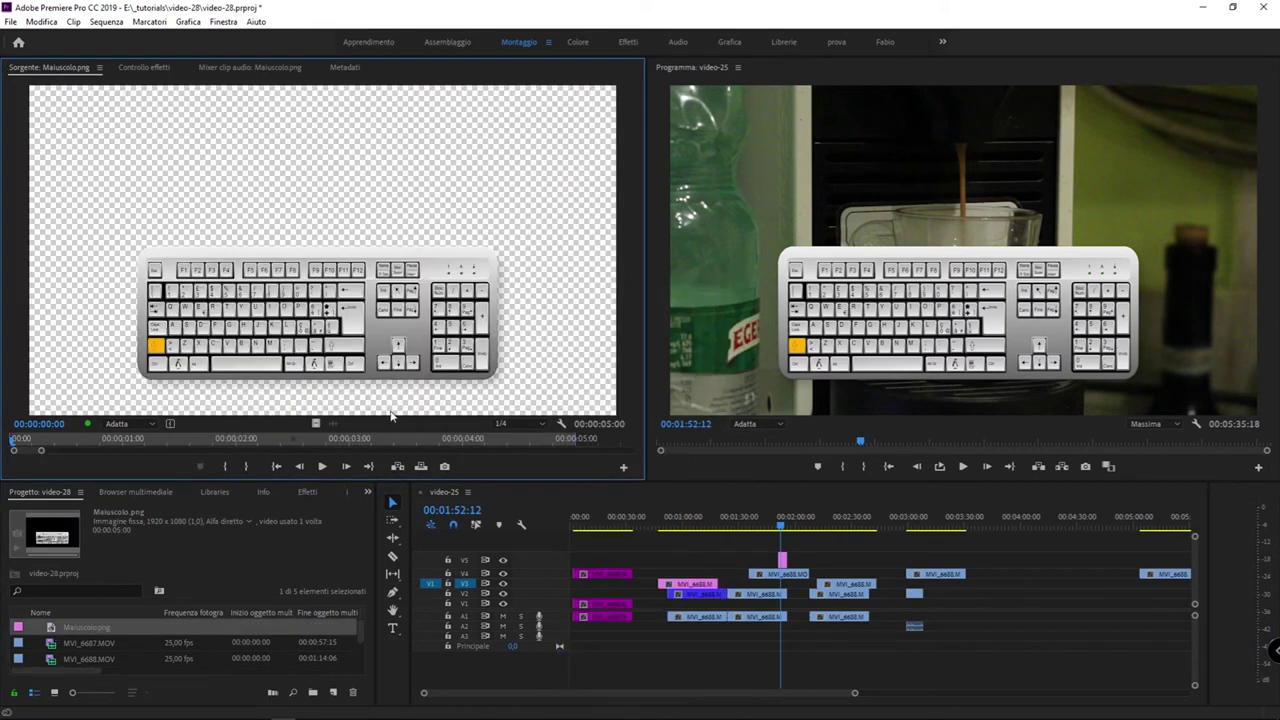
left_click(561, 423)
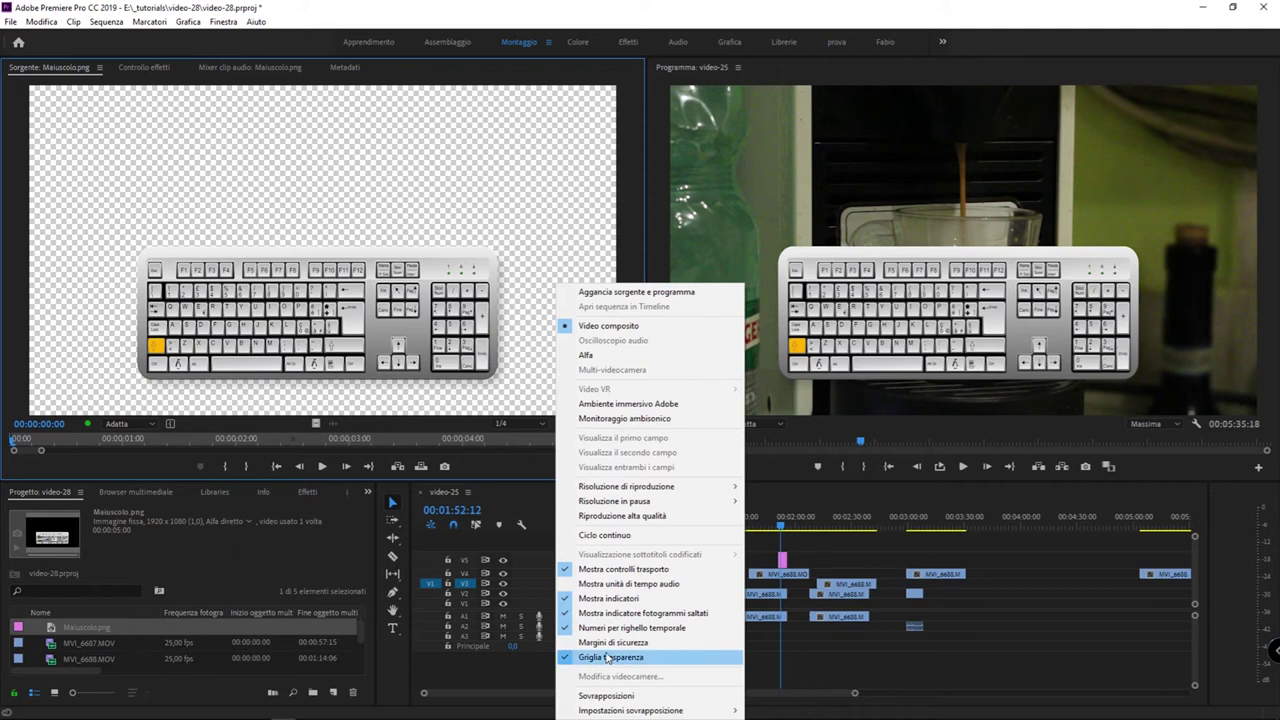
left_click(607, 657)
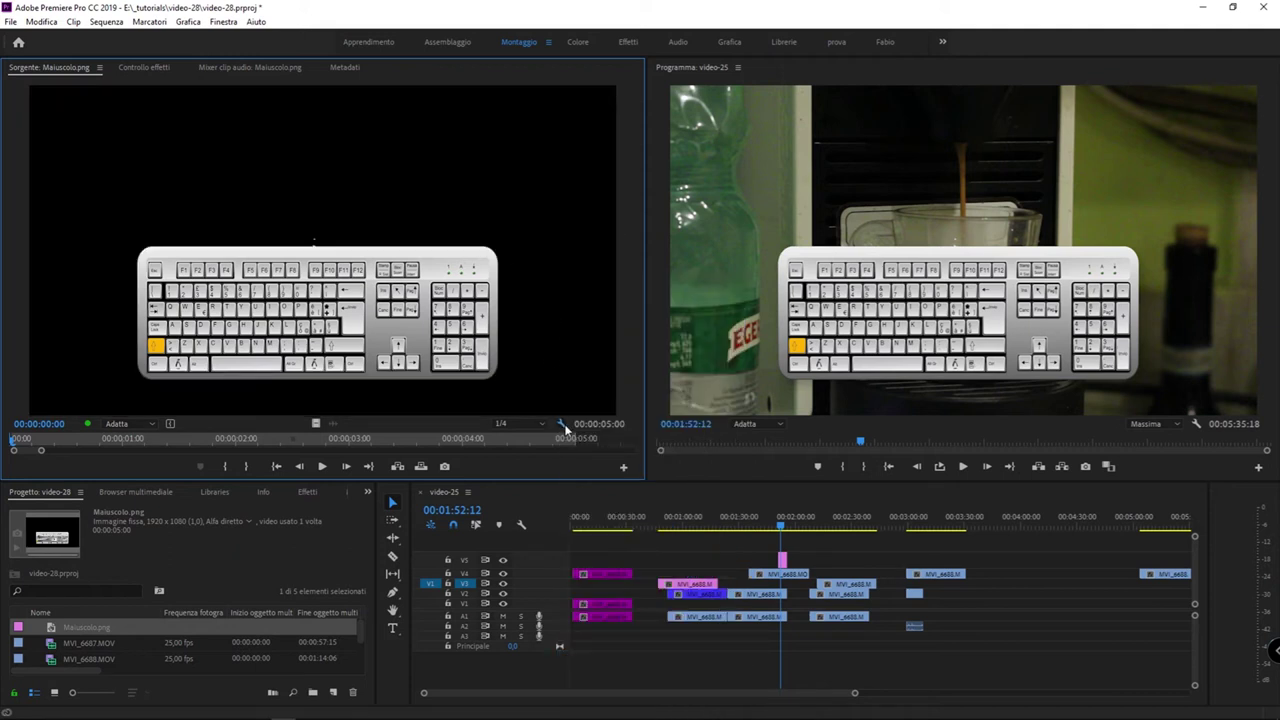
left_click(563, 426)
left_click(648, 662)
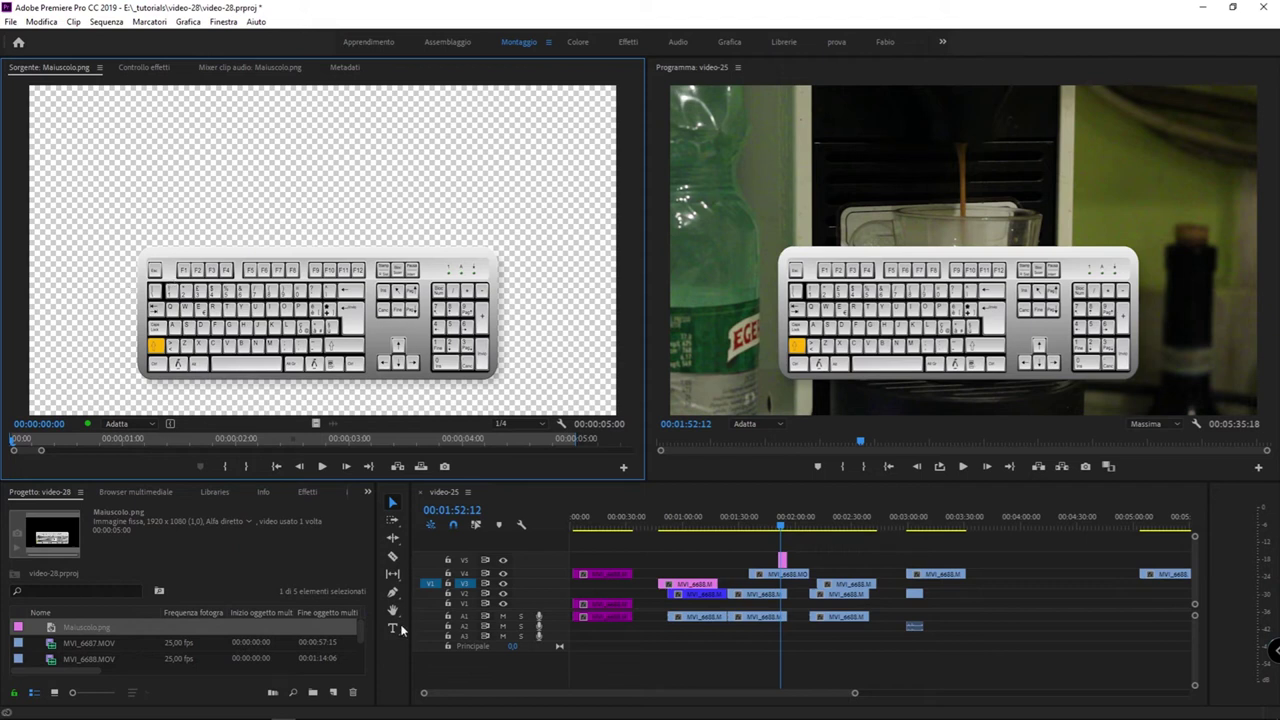
left_click(561, 424)
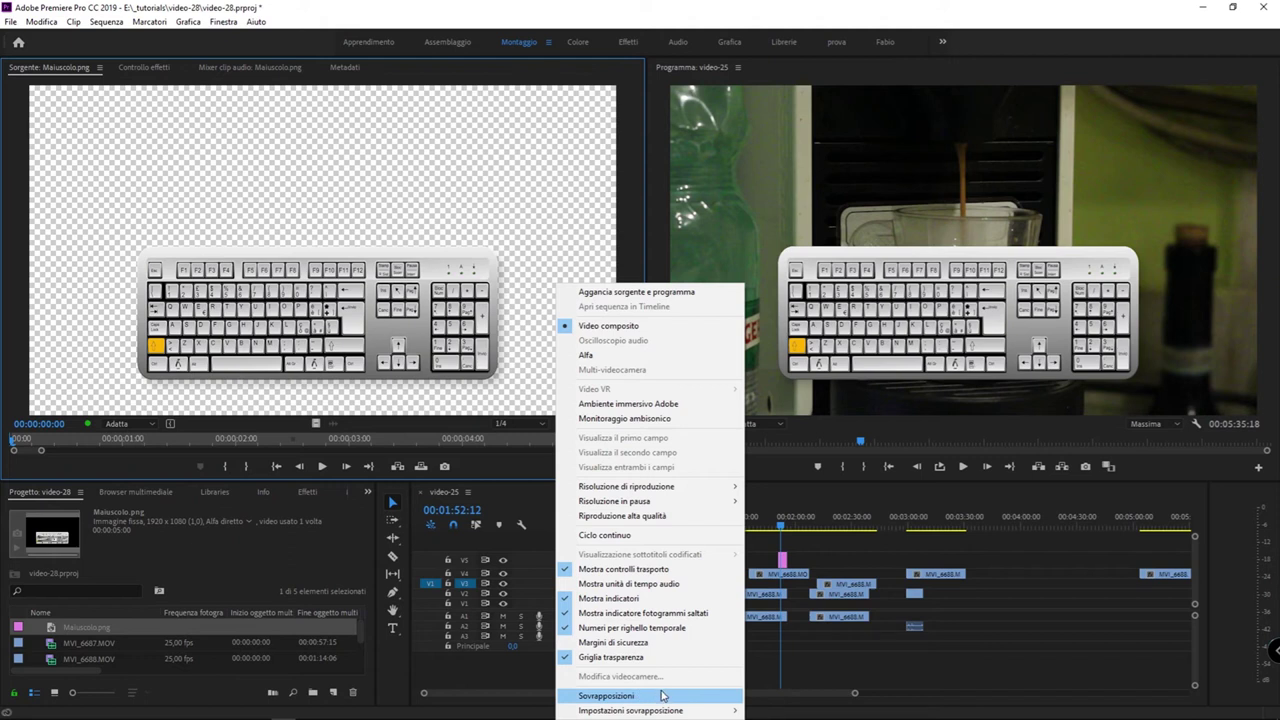
Enable Overlays (Sovrapposizioni) in the Source monitor, then open the Program monitor's display options
left_click(661, 695)
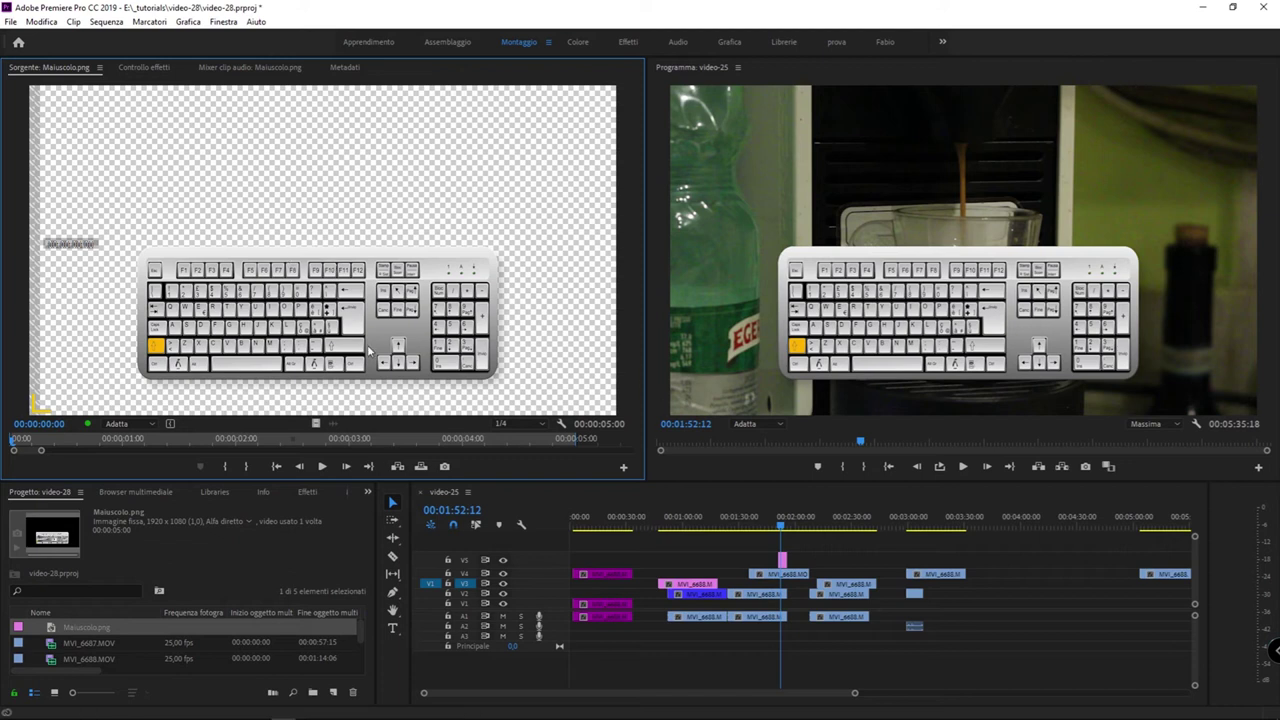
left_click(723, 232)
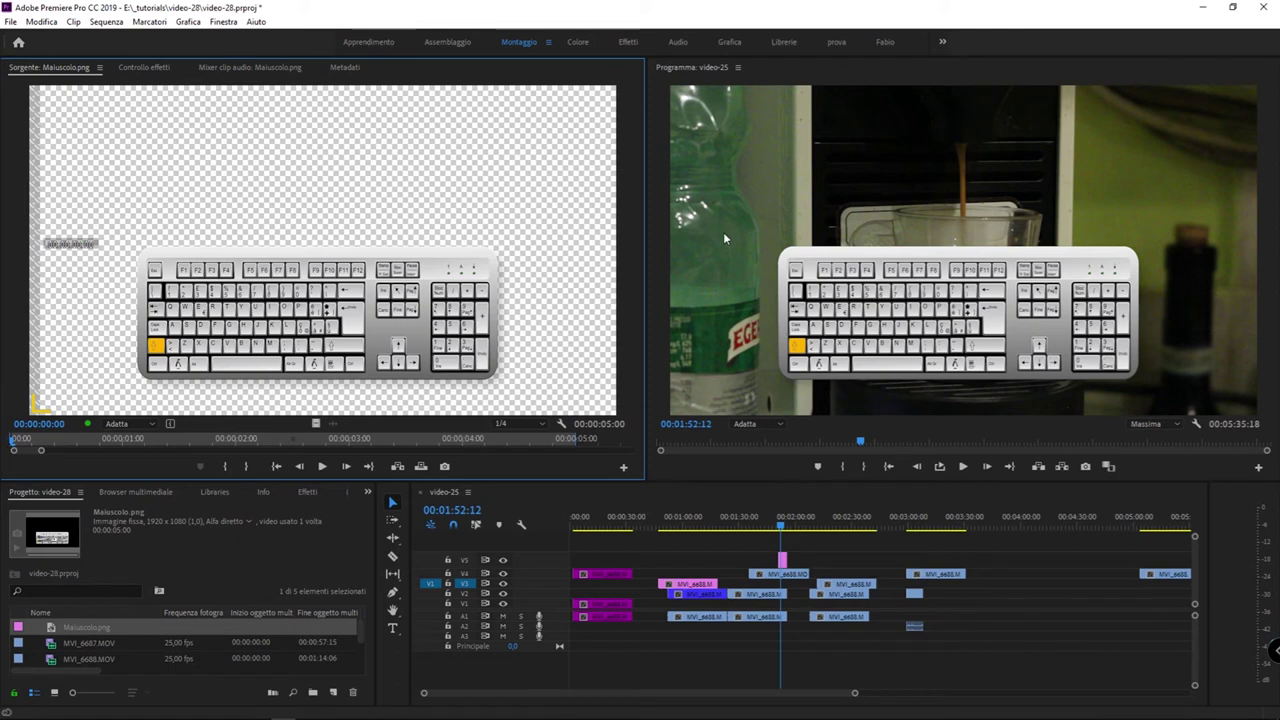
left_click(546, 307)
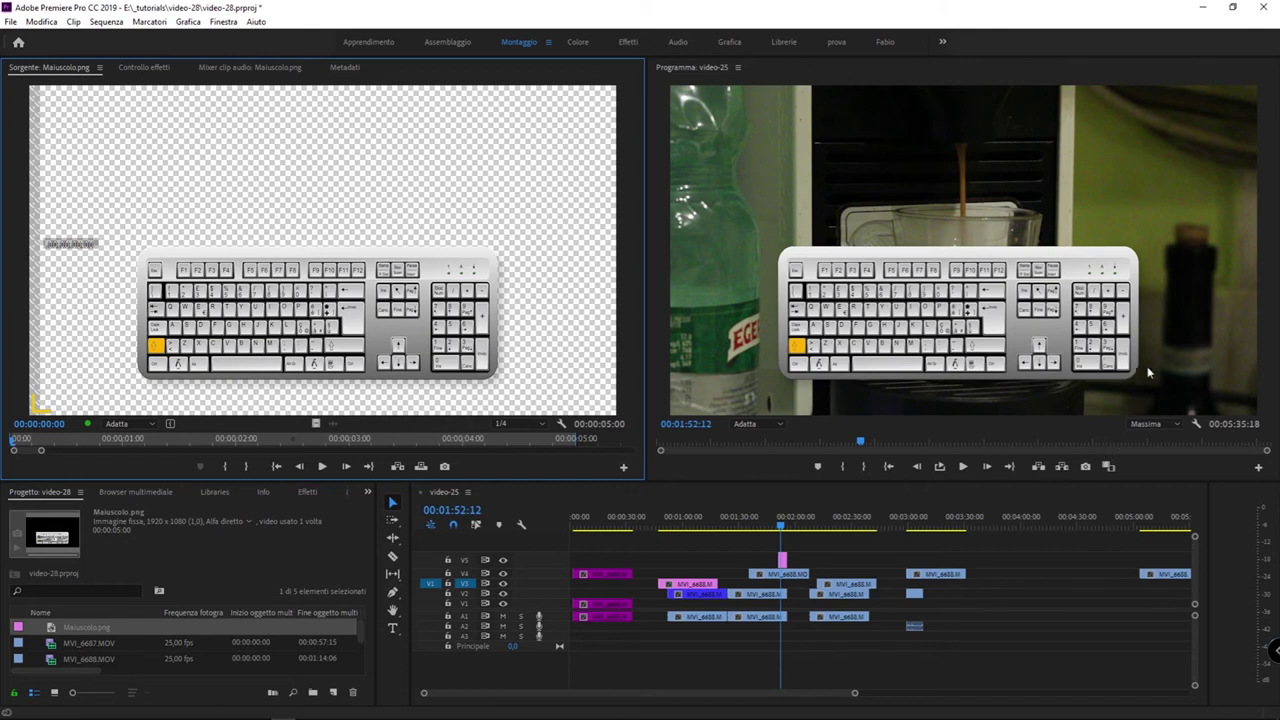
left_click(1196, 423)
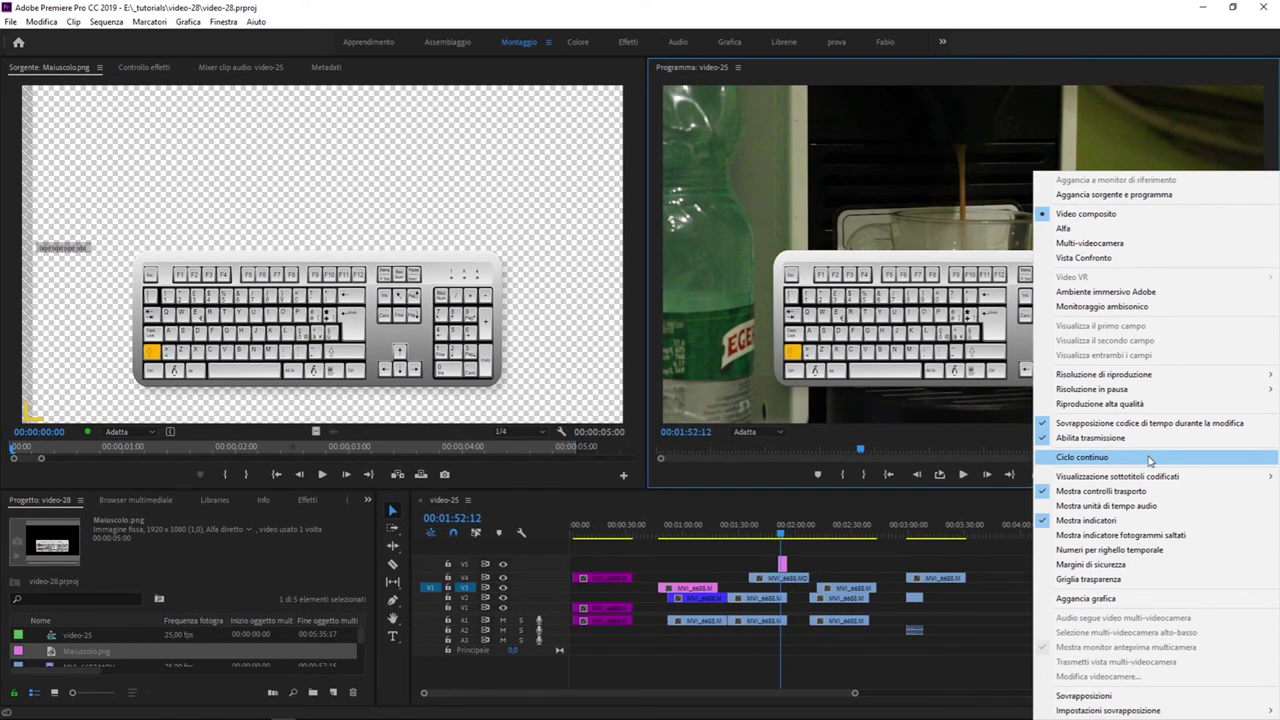
Close the Program monitor menu and reload MVI_6691.MOV into the Source monitor
left_click(712, 313)
scroll(64, 650, "down", 2)
double_click(49, 656)
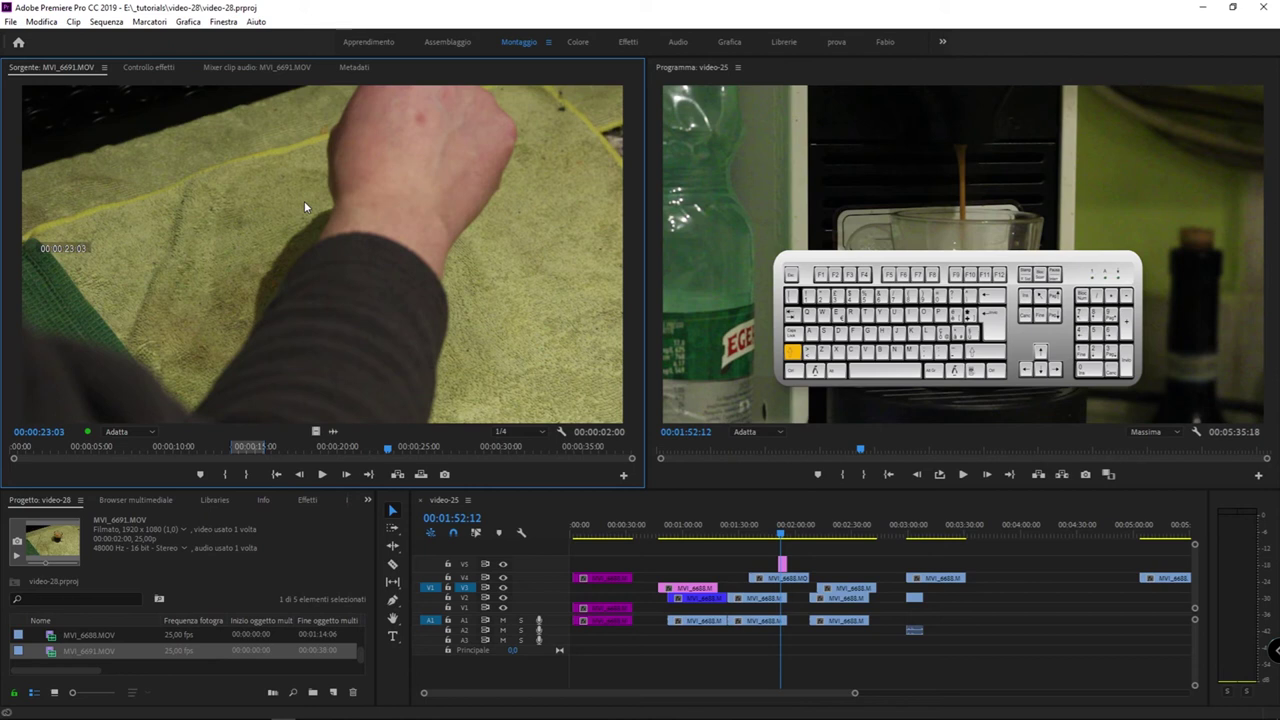
Show Safe Margins (Margini di sicurezza) over the MVI_6691.MOV hand frame
left_click(562, 432)
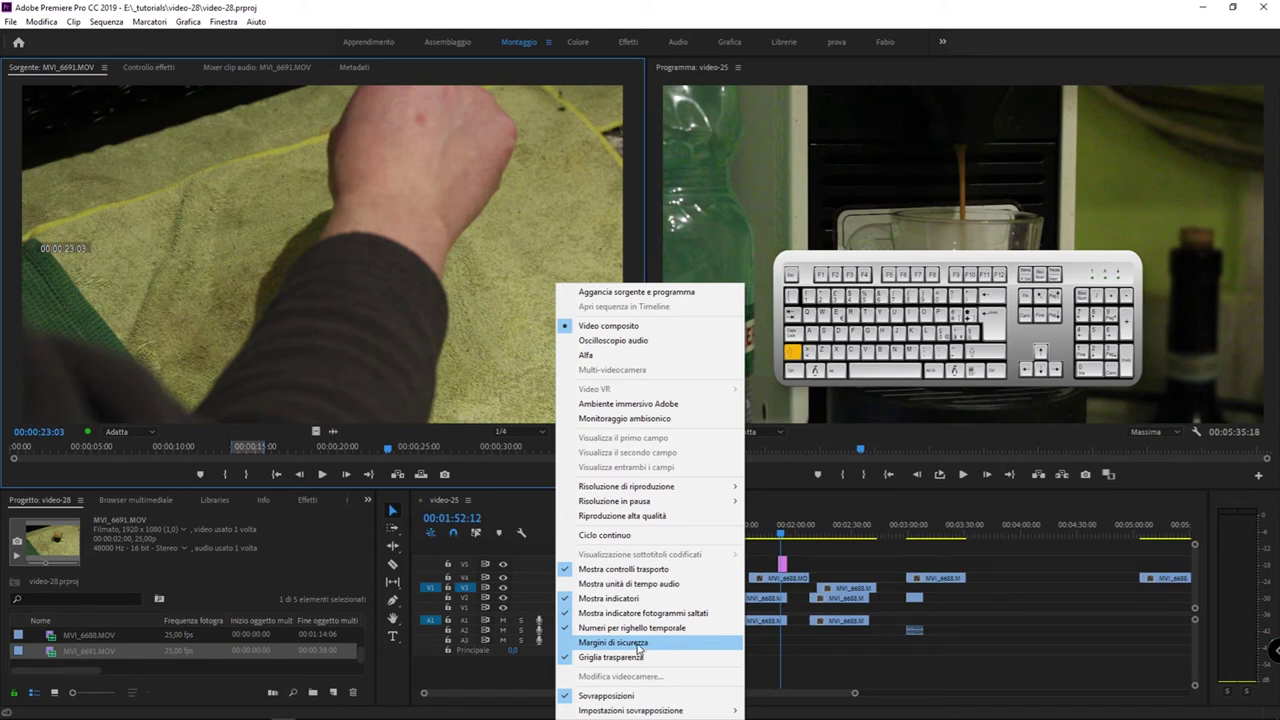
left_click(637, 649)
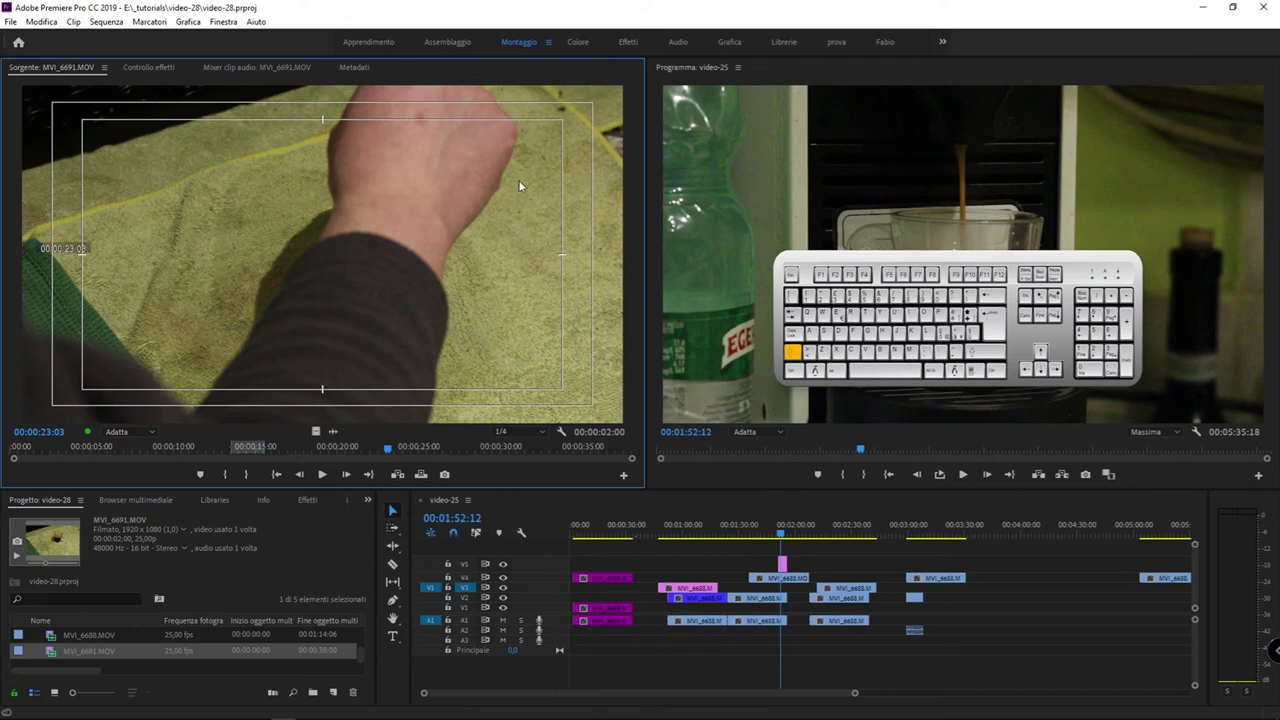